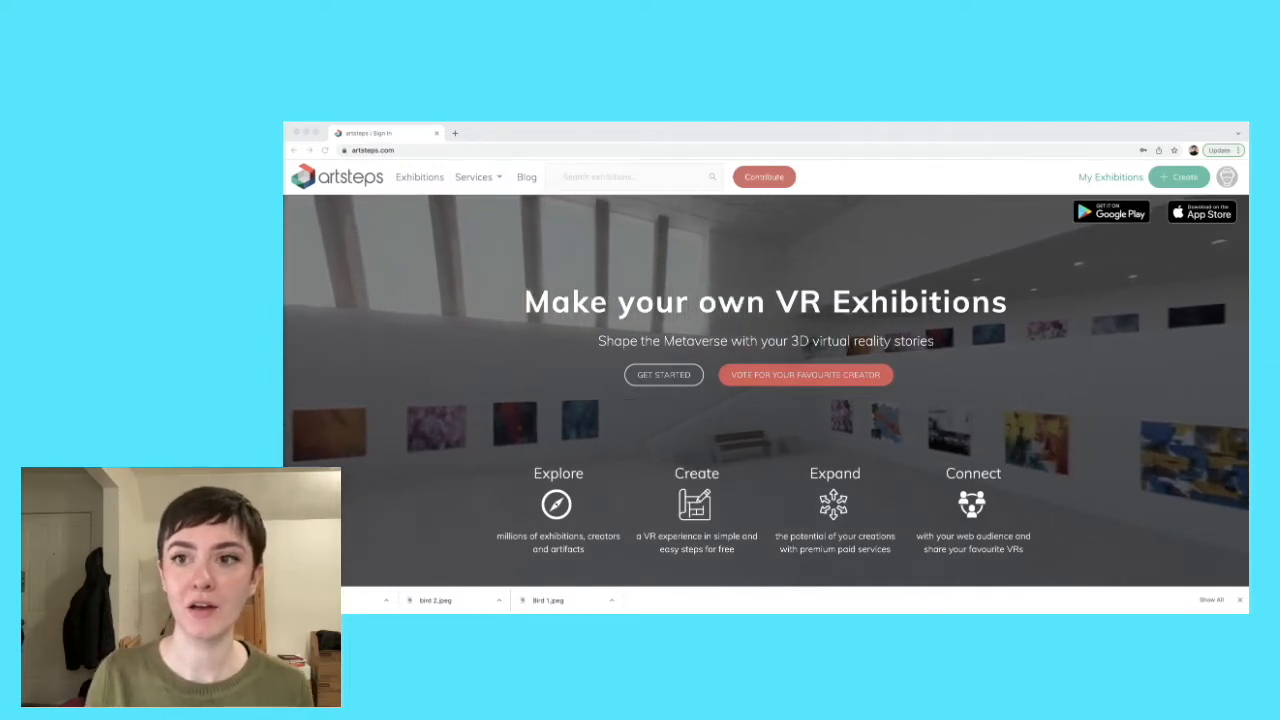
- Start creating a new exhibition from the Artsteps home page
{"action": "scroll", "coordinate": [1233, 269], "scroll_direction": "down", "scroll_amount": 1}
{"action": "left_click", "coordinate": [1234, 269]}
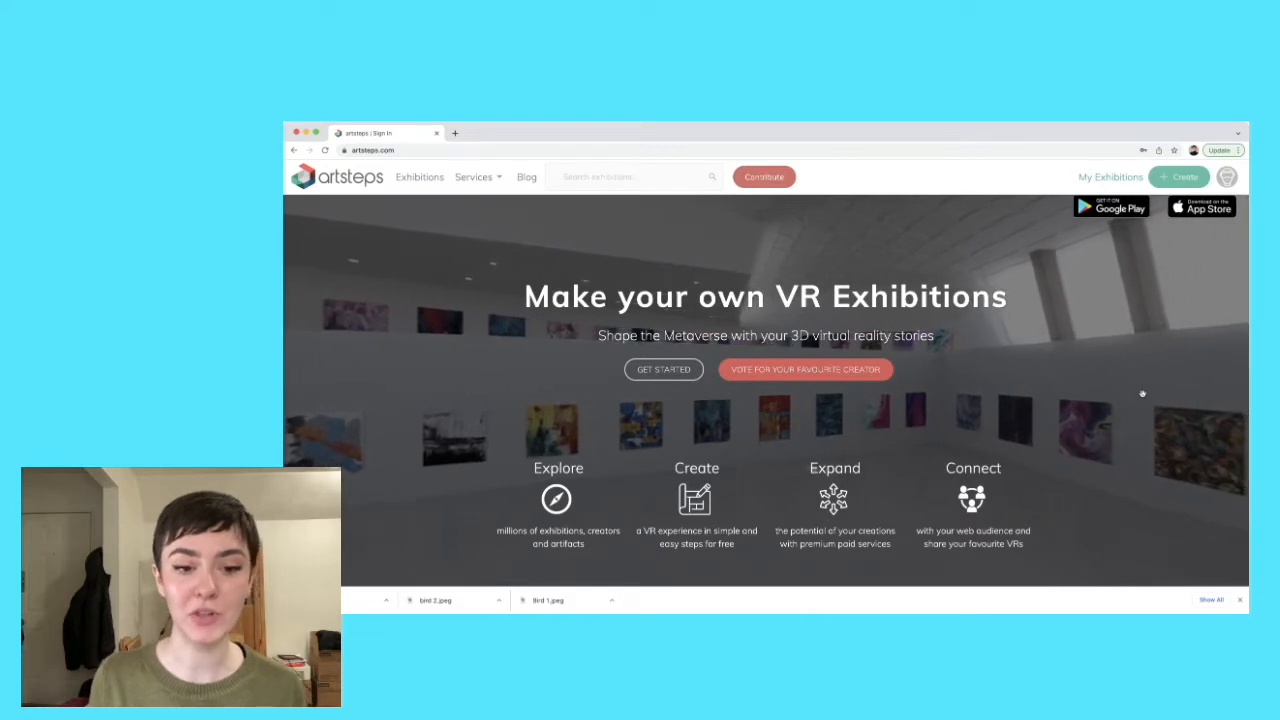
{"action": "scroll", "coordinate": [1142, 394], "scroll_direction": "down", "scroll_amount": 1}
{"action": "scroll", "coordinate": [1160, 290], "scroll_direction": "down", "scroll_amount": 3}
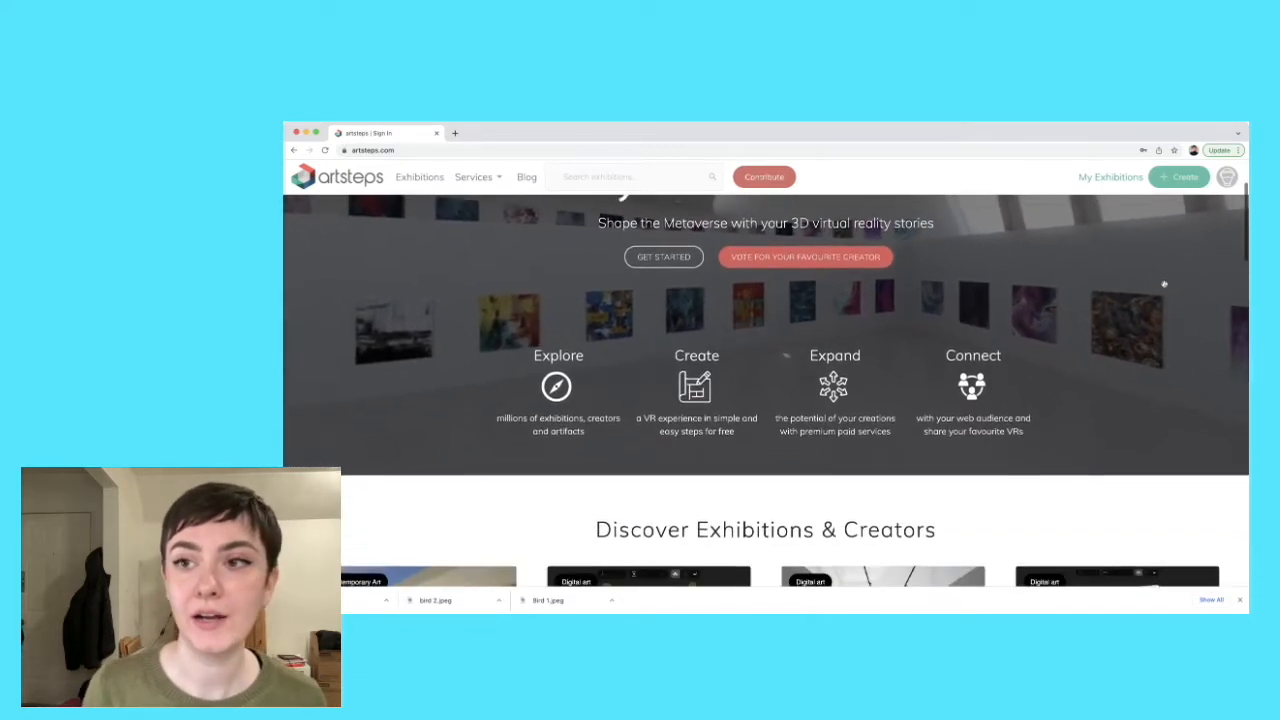
{"action": "scroll", "coordinate": [1160, 290], "scroll_direction": "up", "scroll_amount": 3}
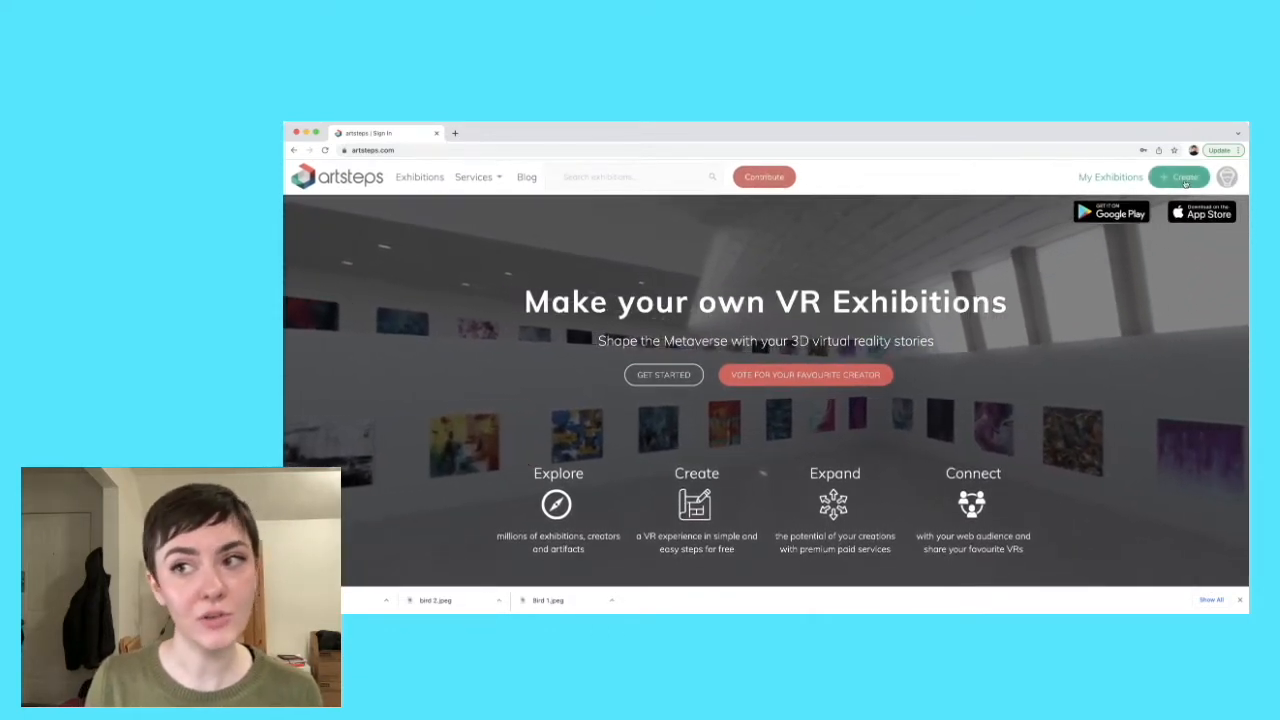
{"action": "left_click", "coordinate": [1186, 180]}
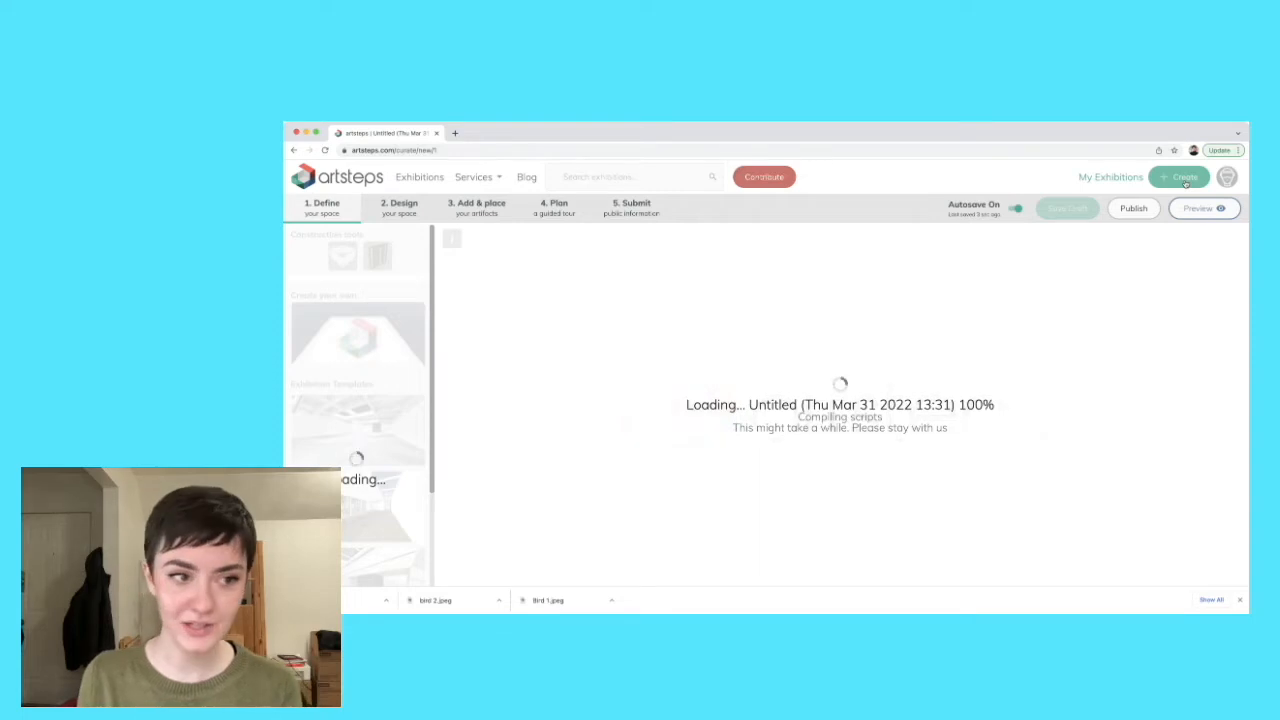
- Browse the exhibition templates and try the Industrial Venue template to inspect its layout
{"action": "mouse_move", "coordinate": [912, 388]}
{"action": "left_mouse_down"}
{"action": "mouse_move", "coordinate": [917, 349]}
{"action": "mouse_move", "coordinate": [920, 371]}
{"action": "mouse_move", "coordinate": [986, 391]}
{"action": "mouse_move", "coordinate": [1039, 385]}
{"action": "mouse_move", "coordinate": [886, 420]}
{"action": "mouse_move", "coordinate": [863, 403]}
{"action": "mouse_move", "coordinate": [923, 397]}
{"action": "left_mouse_up"}
{"action": "scroll", "coordinate": [918, 397], "scroll_direction": "down", "scroll_amount": 5}
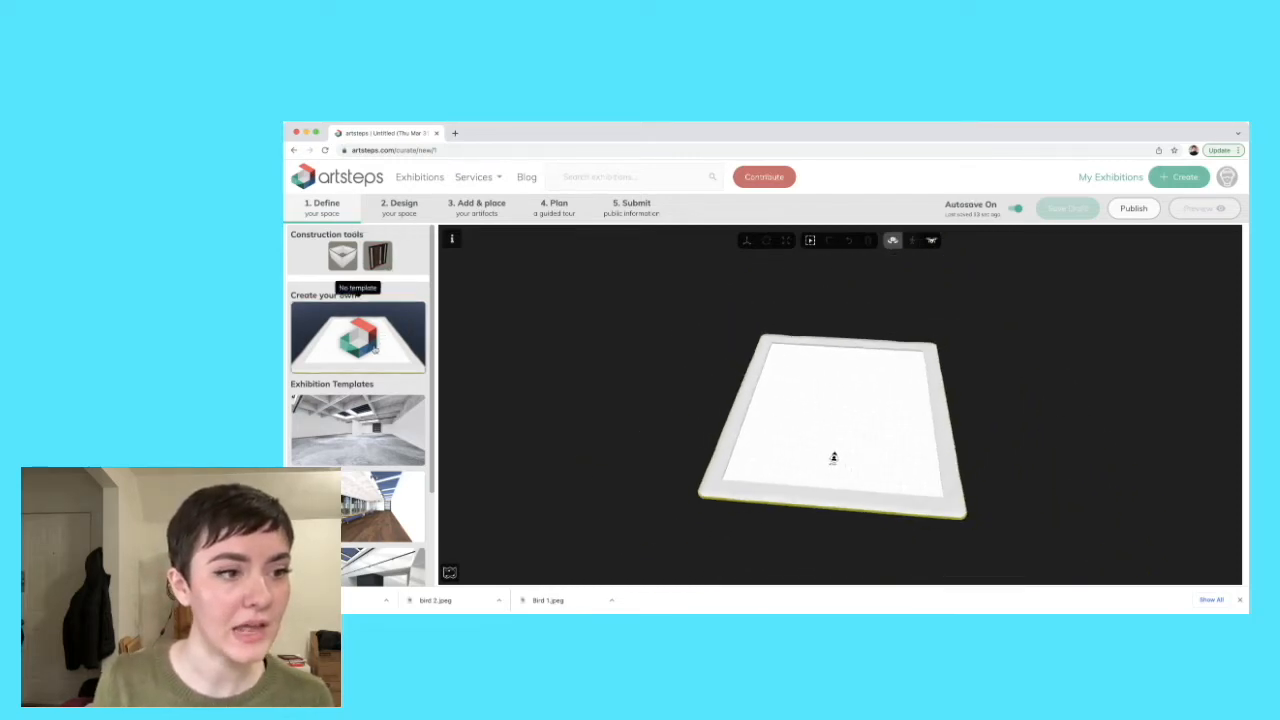
{"action": "scroll", "coordinate": [370, 330], "scroll_direction": "down", "scroll_amount": 3}
{"action": "scroll", "coordinate": [373, 352], "scroll_direction": "up", "scroll_amount": 2}
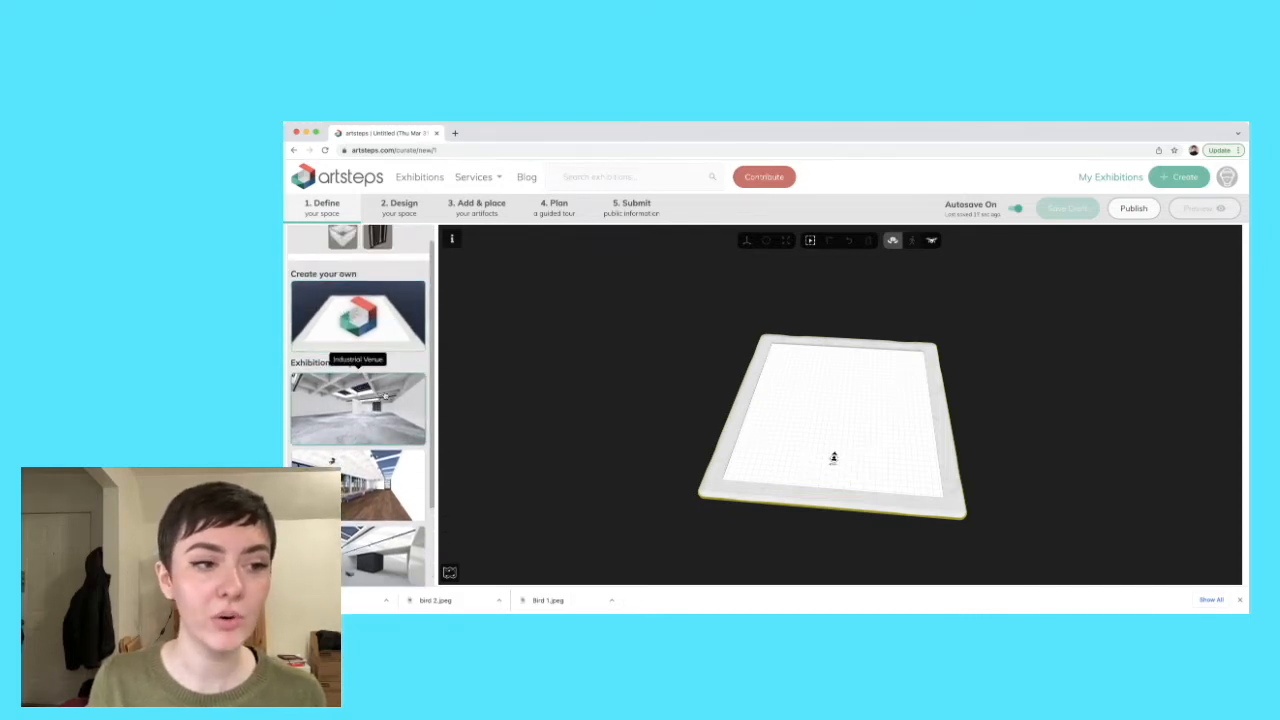
{"action": "scroll", "coordinate": [385, 397], "scroll_direction": "down", "scroll_amount": 2}
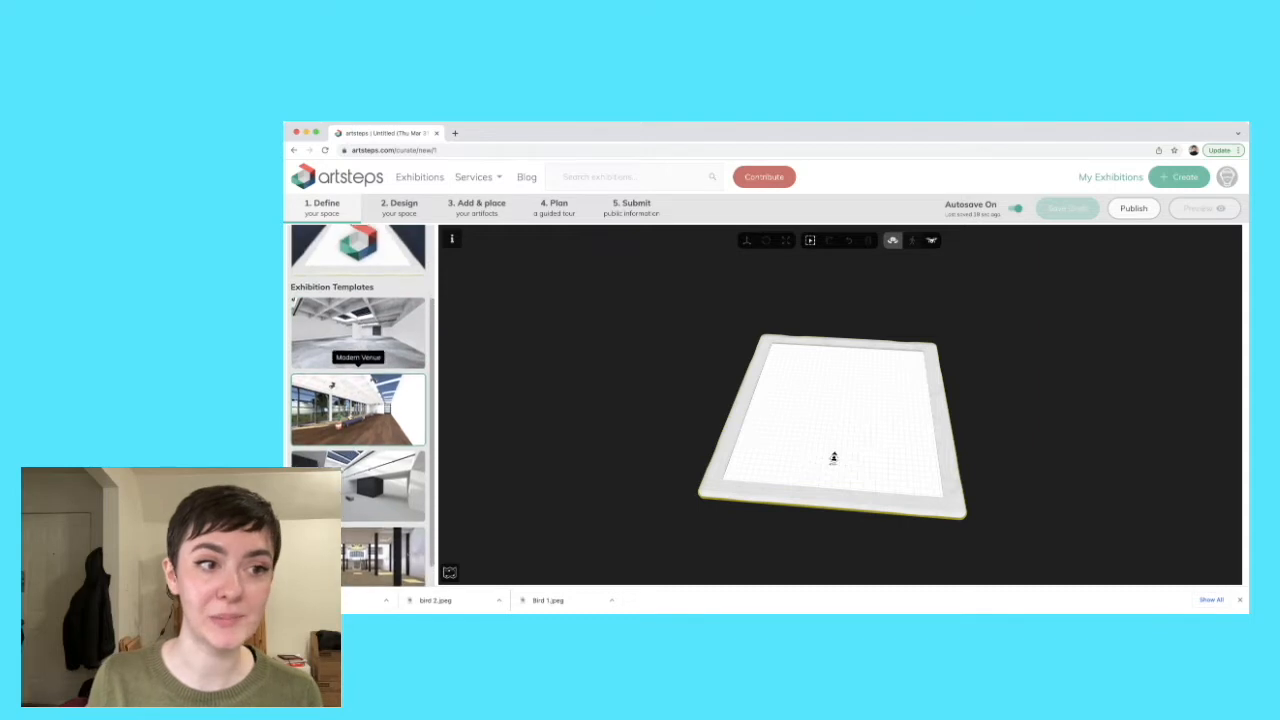
{"action": "left_click", "coordinate": [359, 350]}
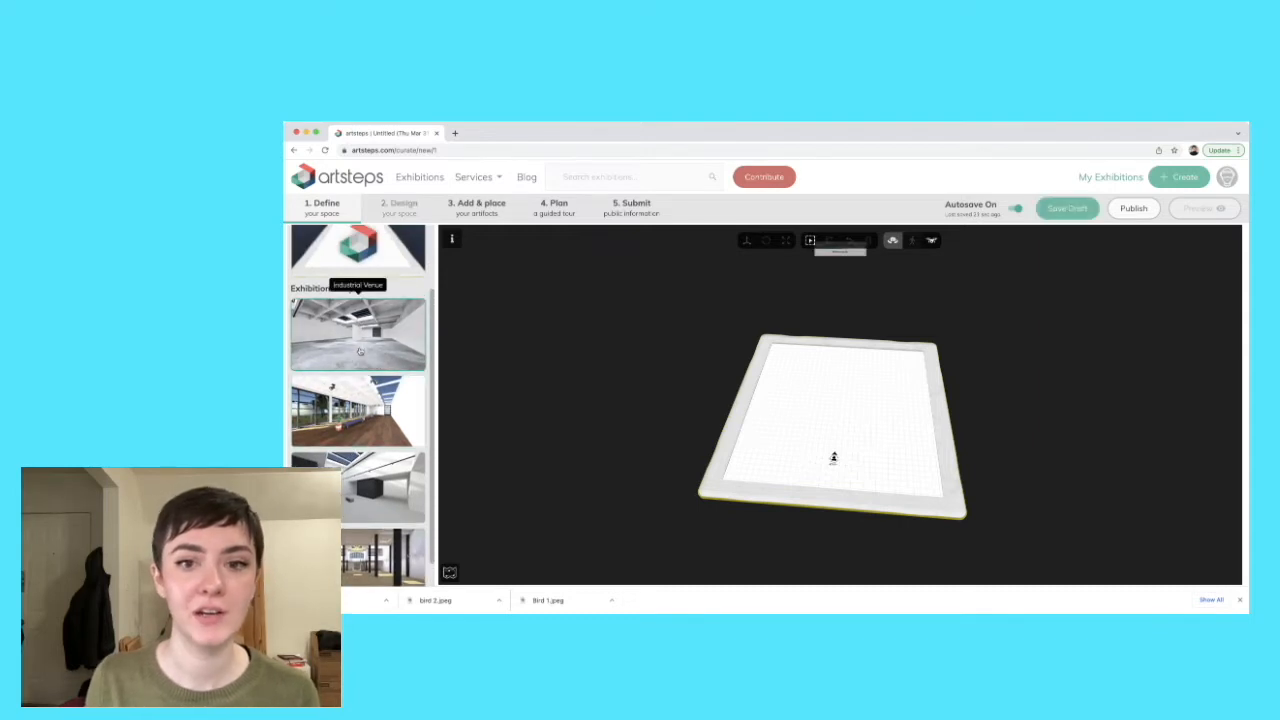
{"action": "left_click_drag", "start_coordinate": [906, 455], "coordinate": [817, 450]}
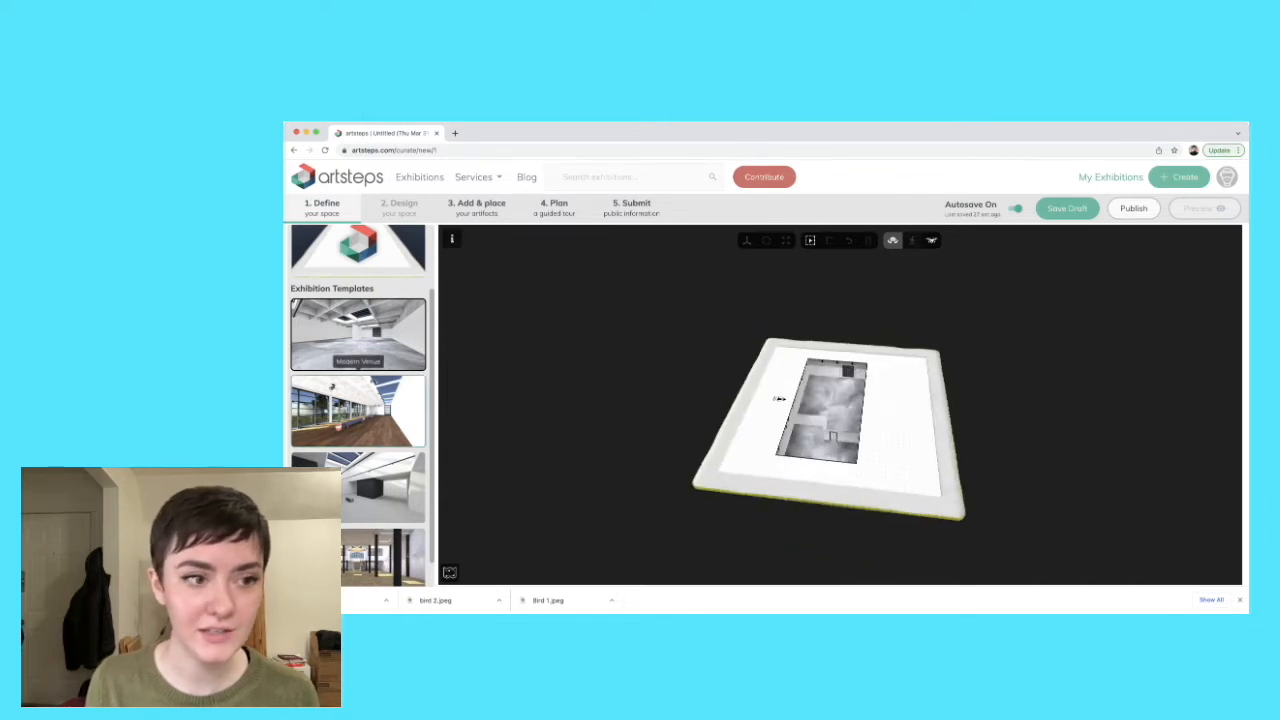
- Try the Modern Venue template and inspect its rooms and garden up close
{"action": "left_click", "coordinate": [346, 410]}
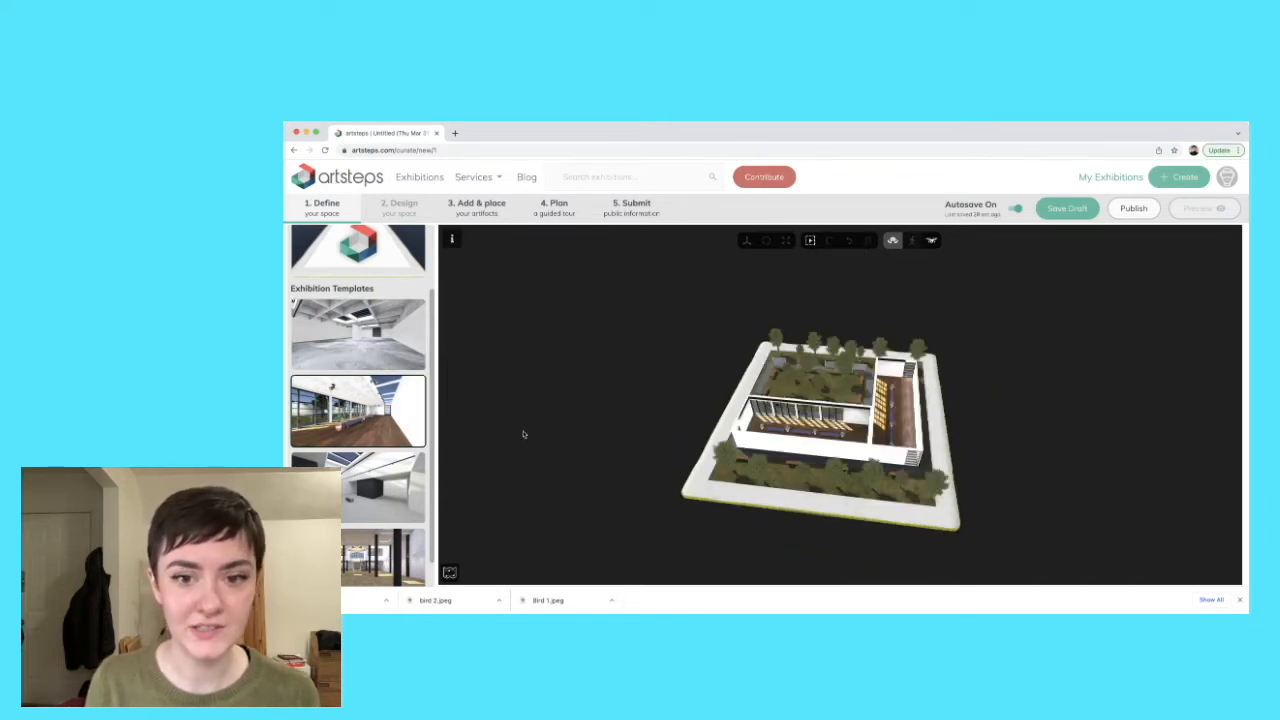
{"action": "scroll", "coordinate": [815, 450], "scroll_direction": "up", "scroll_amount": 5}
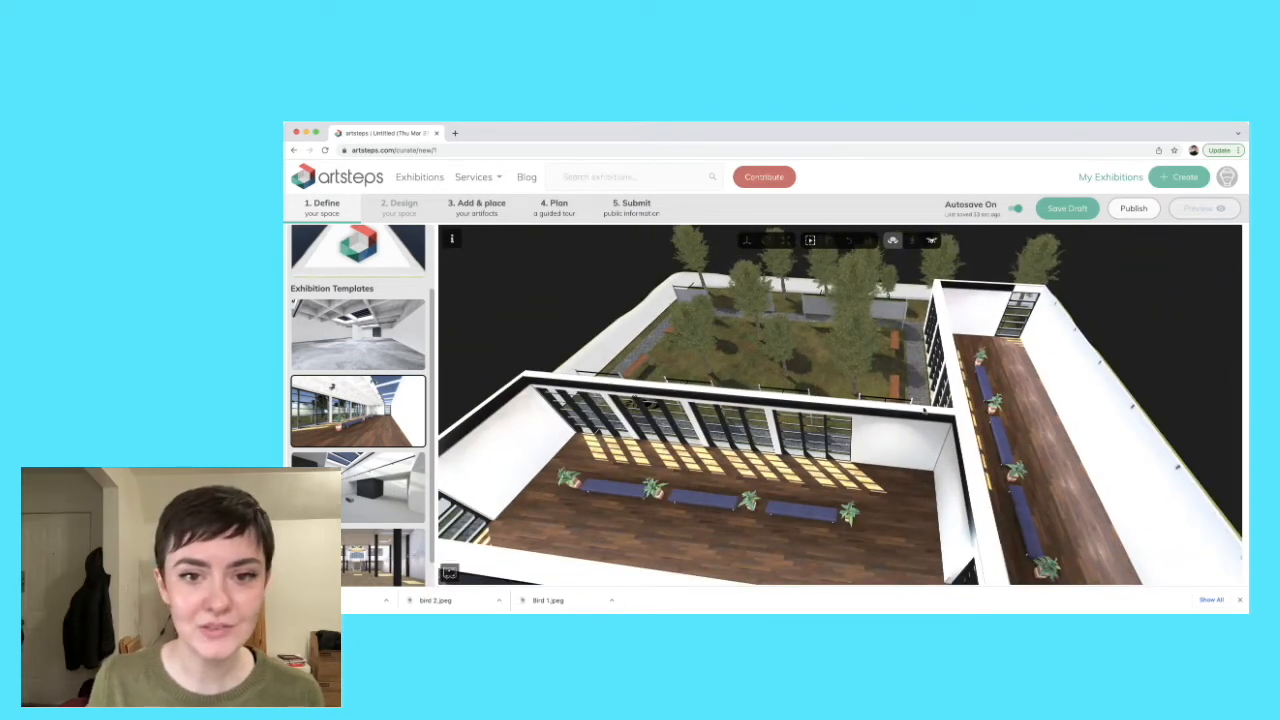
{"action": "scroll", "coordinate": [867, 400], "scroll_direction": "down", "scroll_amount": 5}
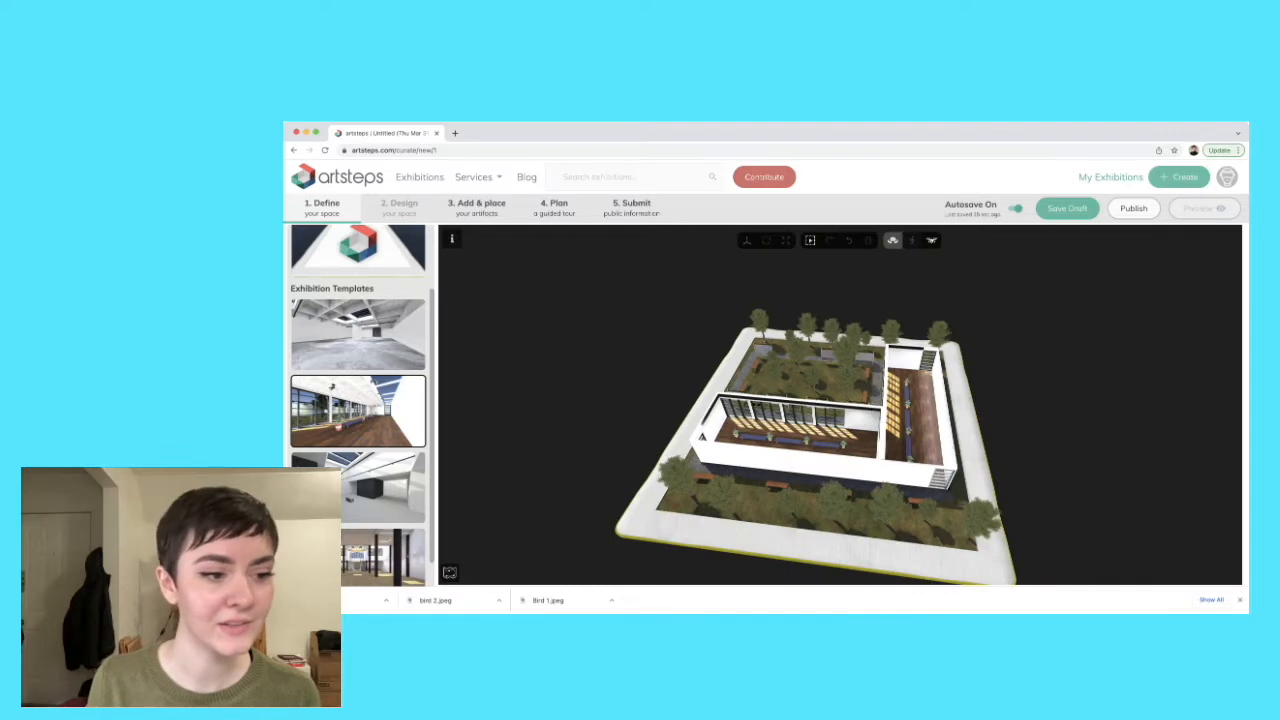
- Try the Contemporary Venue template and inspect its layout from another angle
{"action": "left_click", "coordinate": [372, 485]}
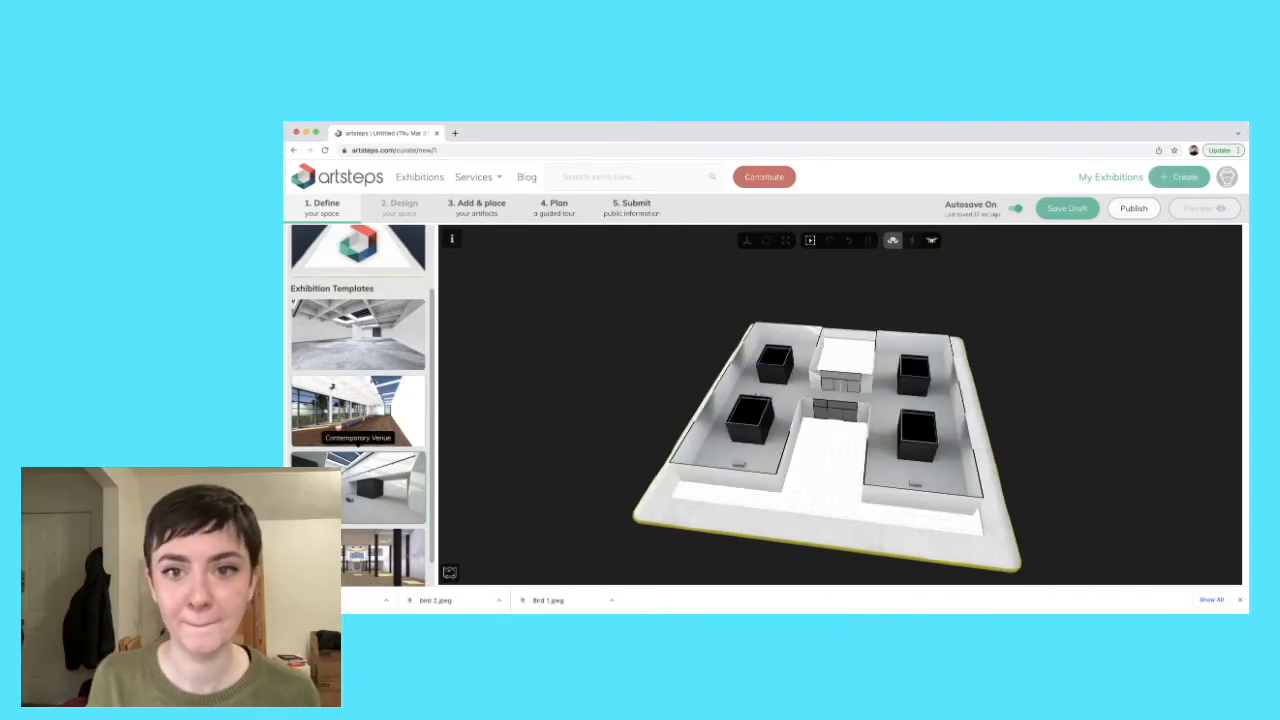
{"action": "left_click_drag", "start_coordinate": [814, 472], "coordinate": [723, 466]}
{"action": "scroll", "coordinate": [380, 455], "scroll_direction": "down", "scroll_amount": 5}
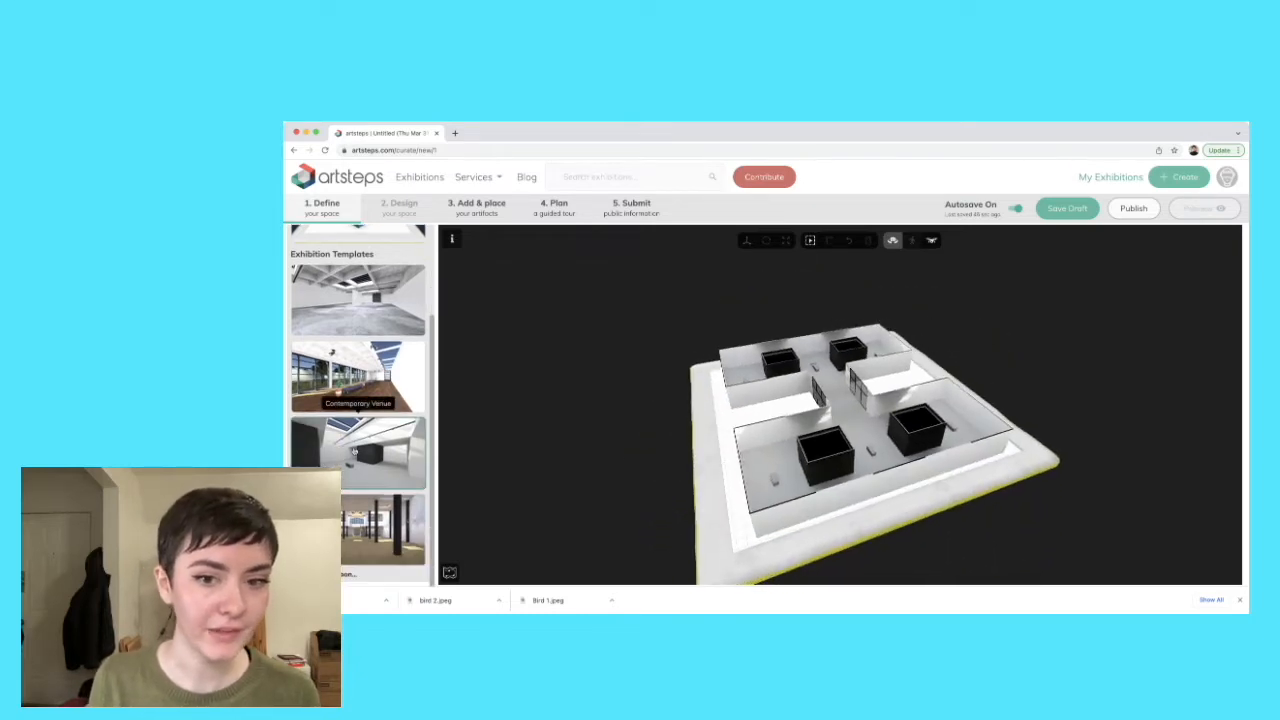
- Try the template with the wooden floor and black columns and inspect its layout
{"action": "left_click", "coordinate": [364, 459]}
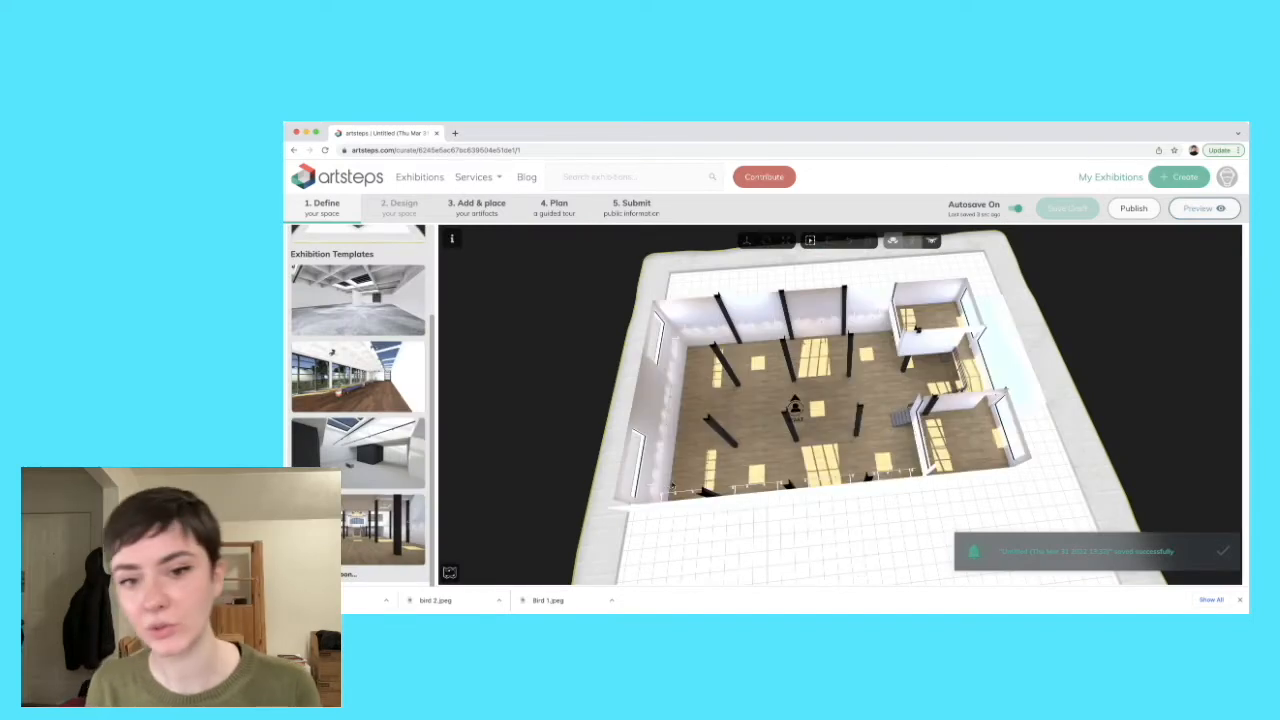
{"action": "left_click_drag", "start_coordinate": [790, 513], "coordinate": [832, 514]}
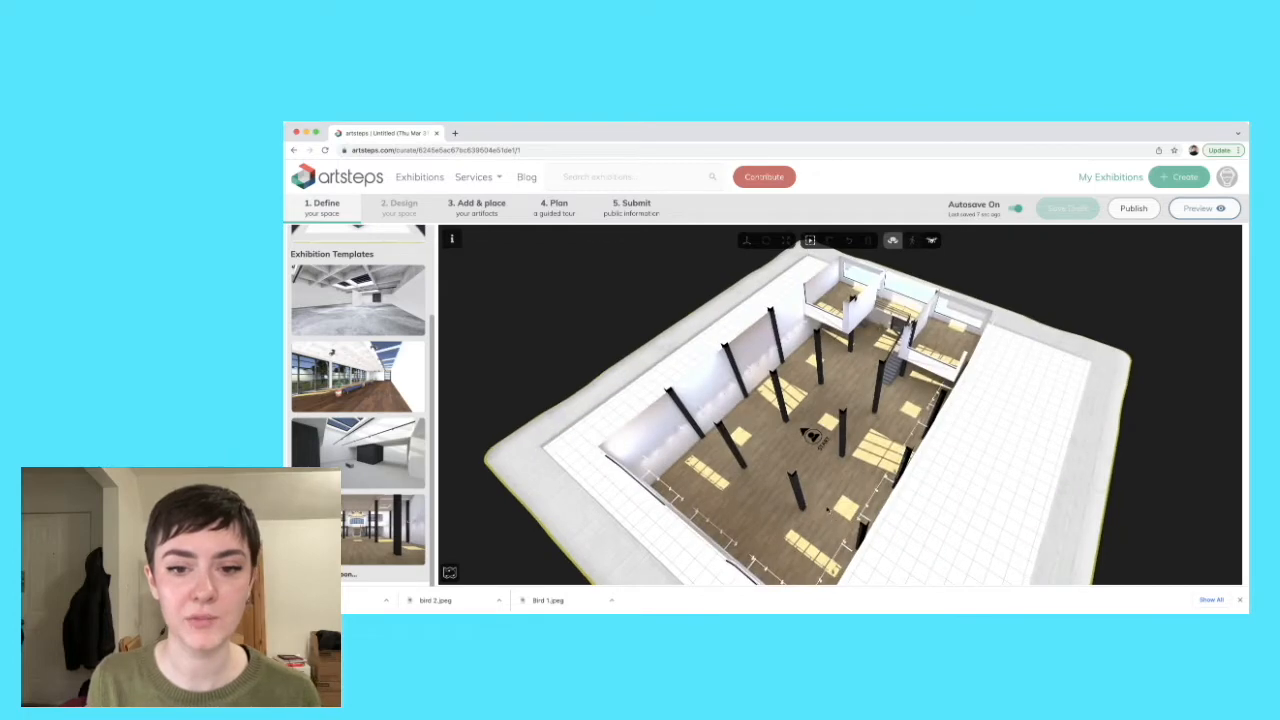
{"action": "scroll", "coordinate": [826, 505], "scroll_direction": "up", "scroll_amount": 5}
{"action": "scroll", "coordinate": [826, 505], "scroll_direction": "down", "scroll_amount": 8}
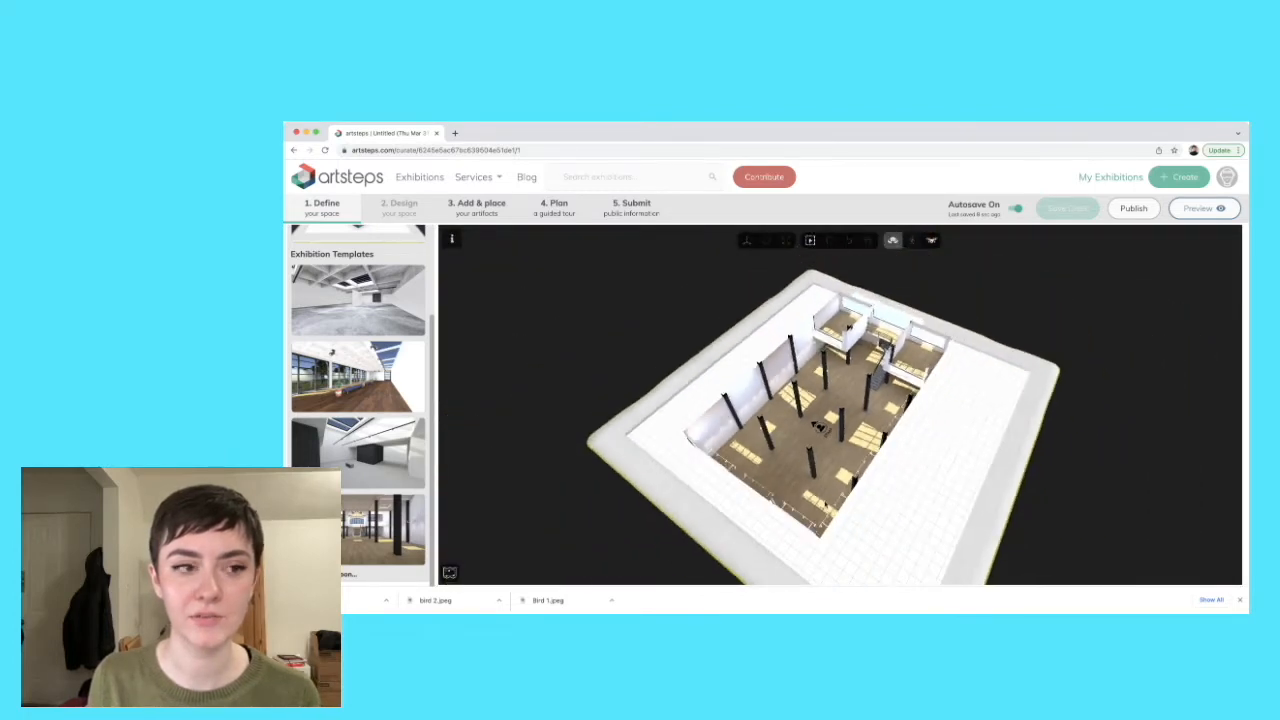
- Replace the template with the empty No template space for building a custom layout
{"action": "scroll", "coordinate": [343, 347], "scroll_direction": "up", "scroll_amount": 3}
{"action": "left_click", "coordinate": [345, 345]}
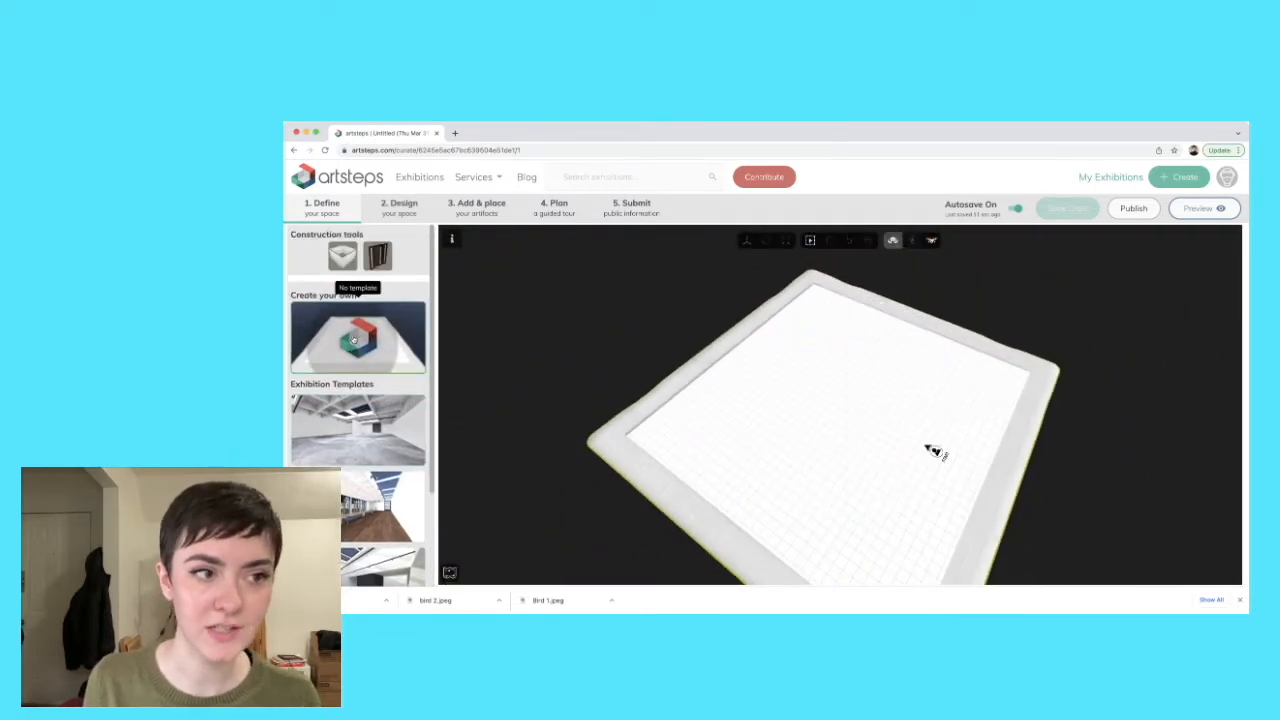
{"action": "left_click_drag", "start_coordinate": [771, 441], "coordinate": [700, 432]}
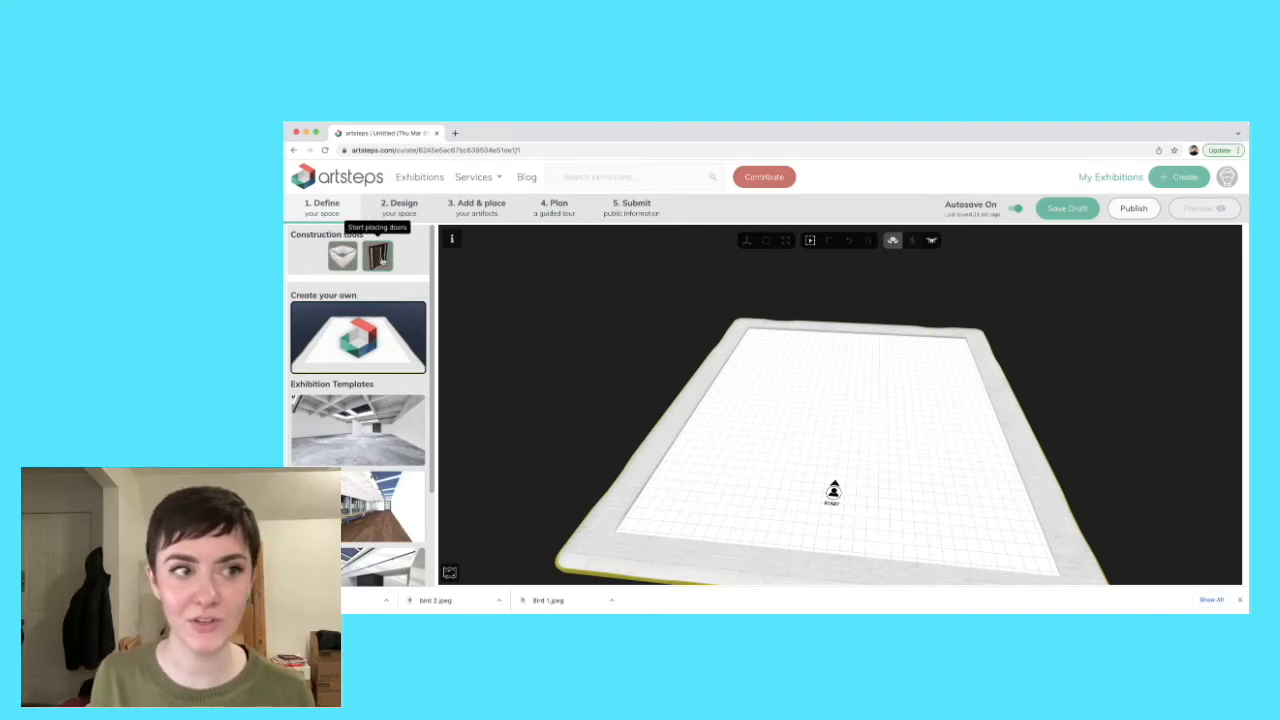
{"action": "mouse_move", "coordinate": [928, 423]}
{"action": "left_mouse_down"}
{"action": "mouse_move", "coordinate": [923, 434]}
{"action": "mouse_move", "coordinate": [934, 427]}
{"action": "left_mouse_up"}
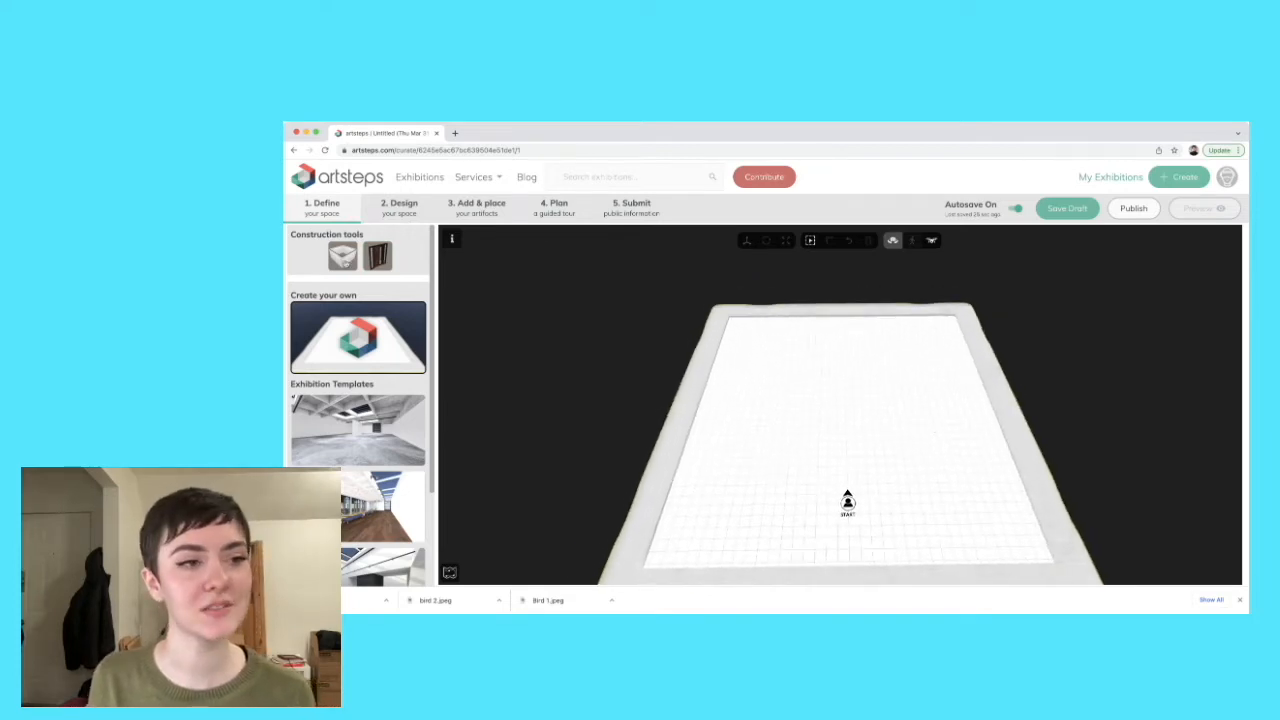
- Build four connected walls enclosing a rectangular room in the far half of the empty floor grid
{"action": "left_click", "coordinate": [342, 256]}
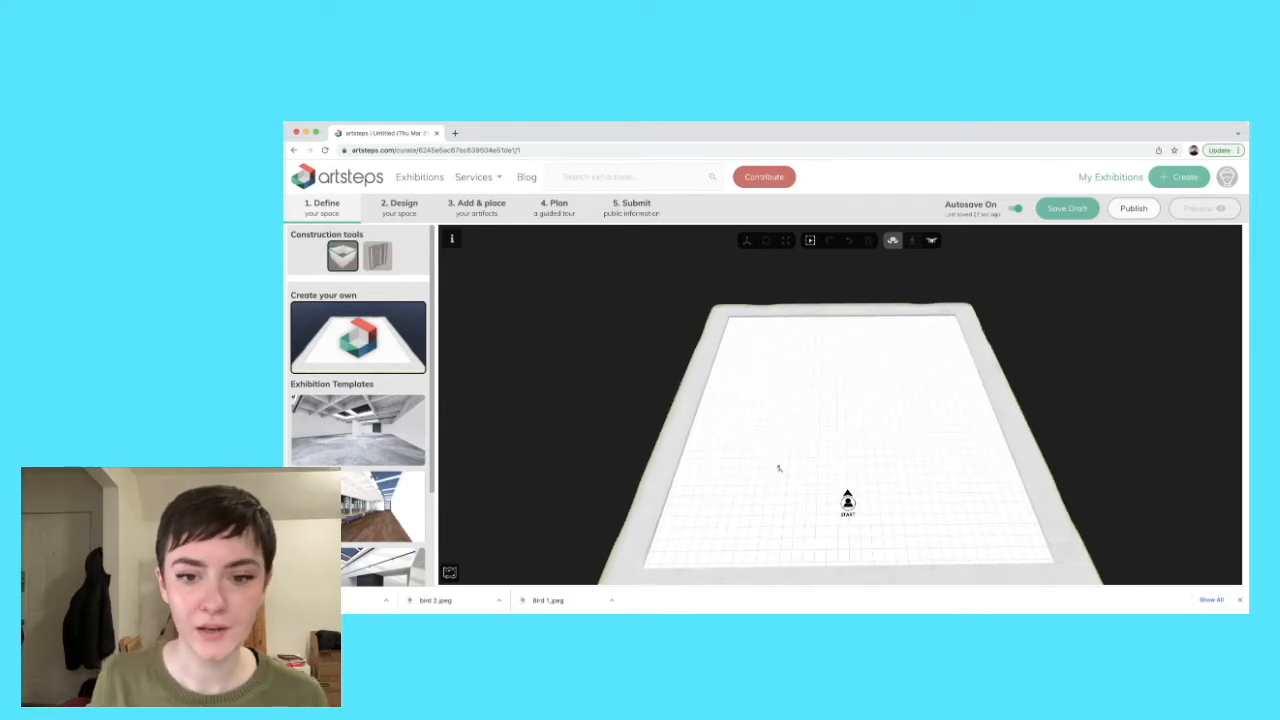
{"action": "left_click_drag", "start_coordinate": [741, 460], "coordinate": [959, 466]}
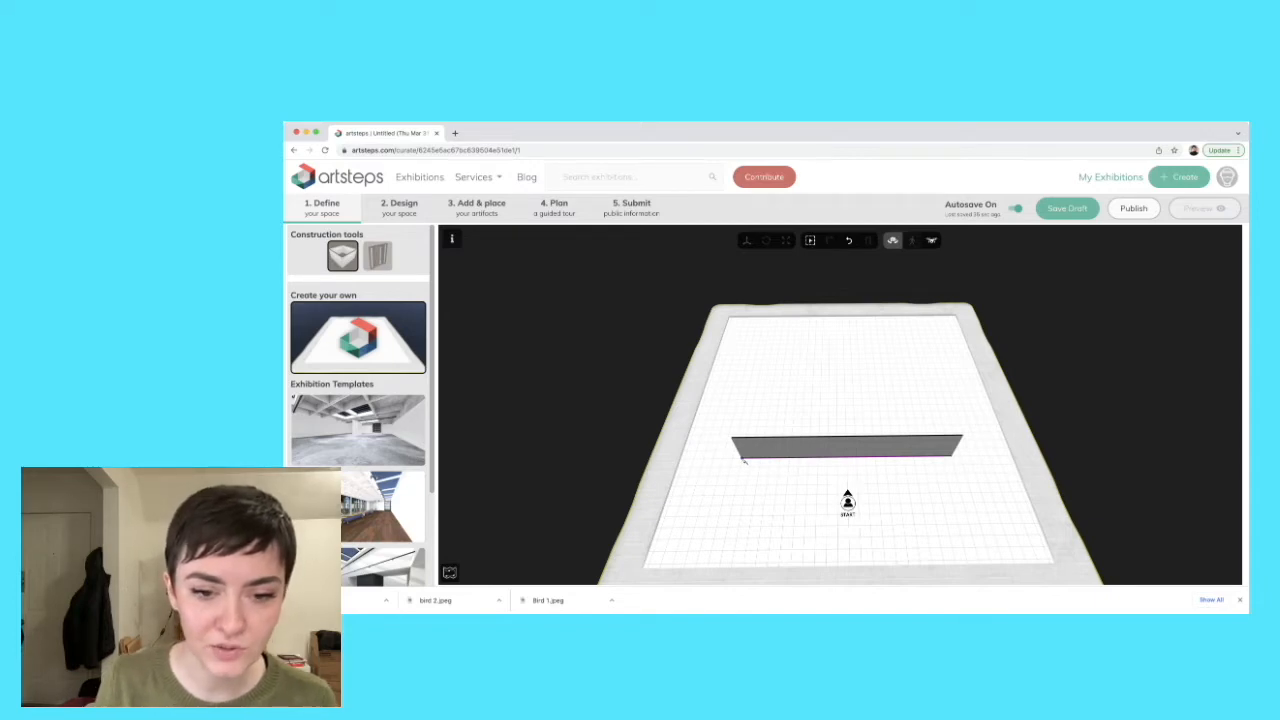
{"action": "left_click_drag", "start_coordinate": [745, 459], "coordinate": [753, 382]}
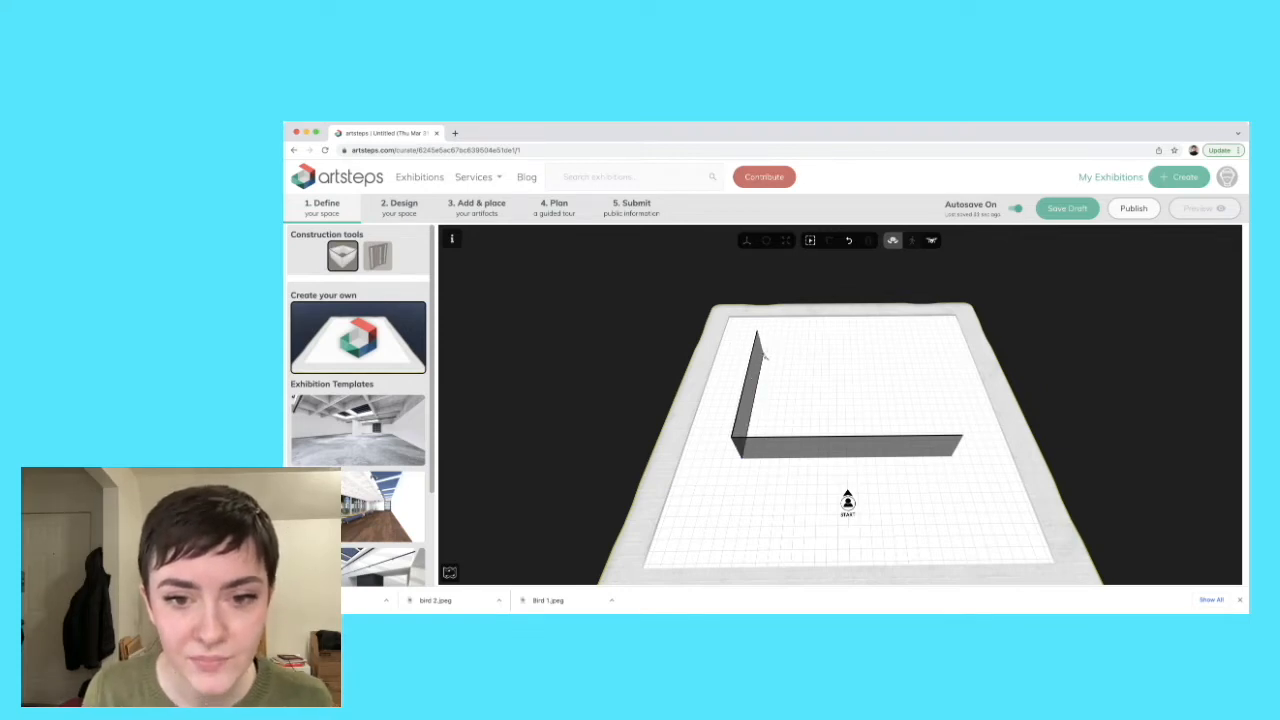
{"action": "left_click_drag", "start_coordinate": [762, 352], "coordinate": [927, 362]}
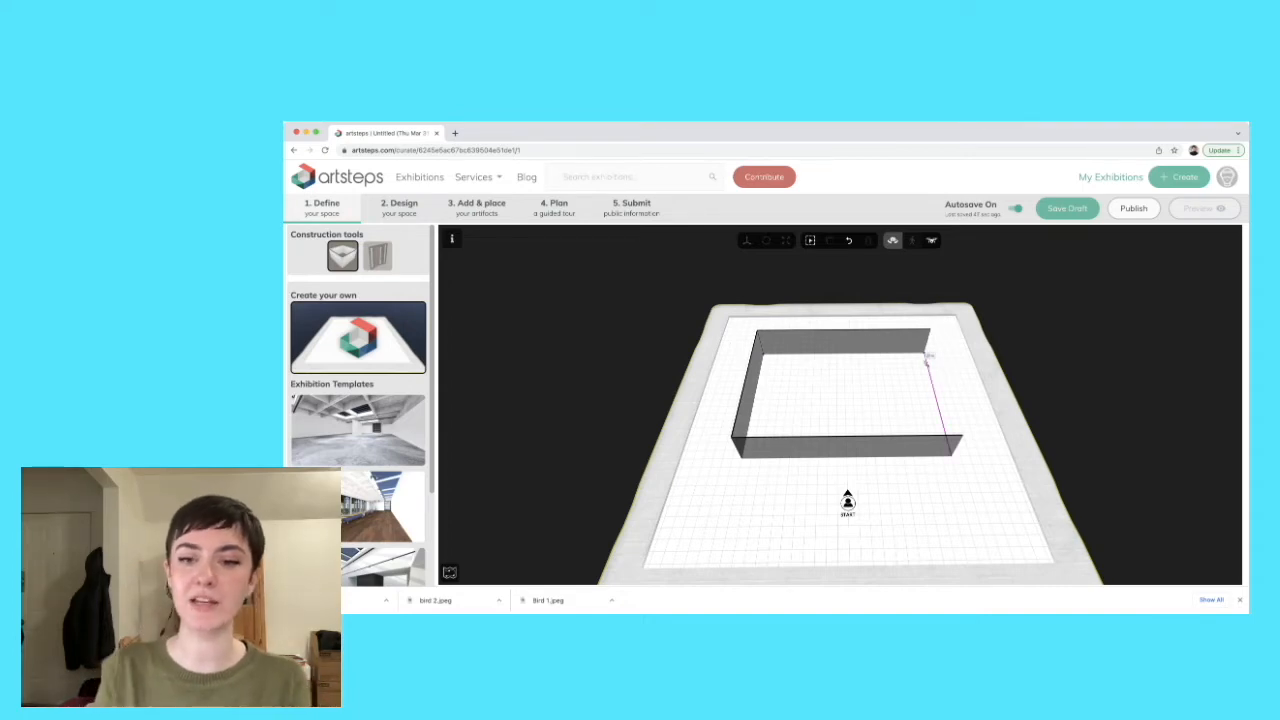
{"action": "left_click_drag", "start_coordinate": [927, 362], "coordinate": [946, 452]}
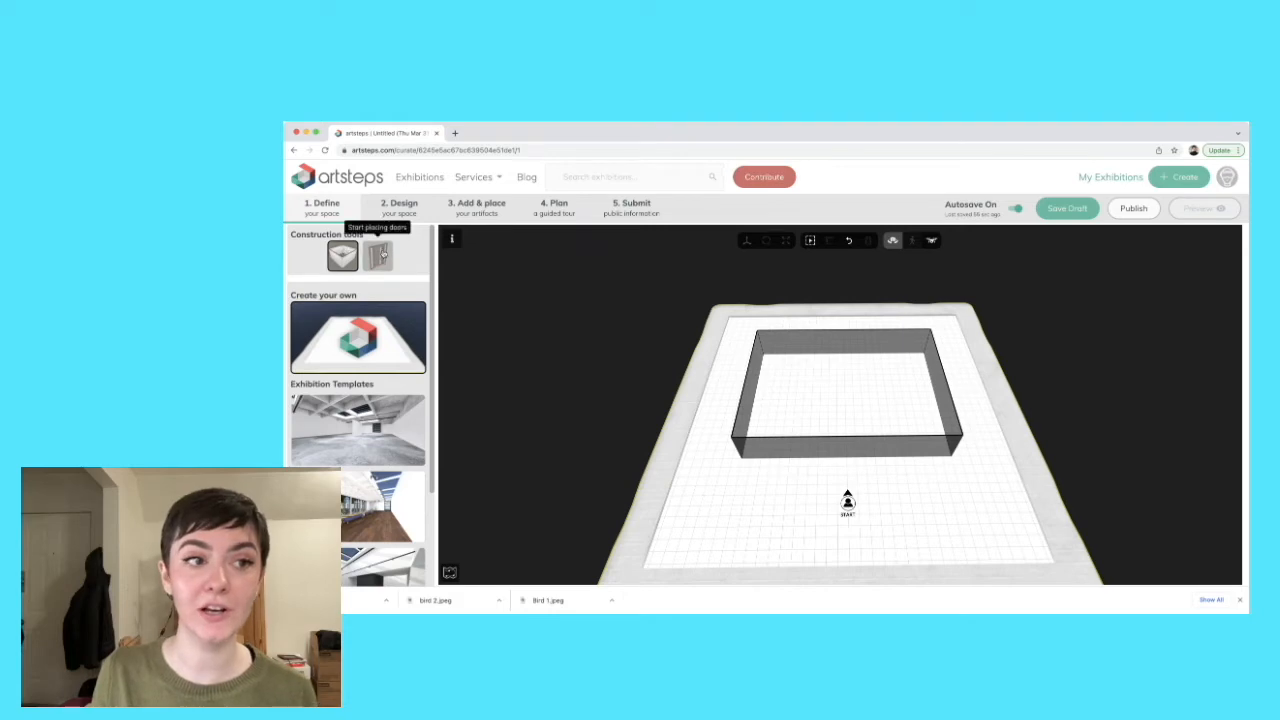
- Place a door in the middle of the room's front wall and position the visitor start point outside in front of it
{"action": "left_click", "coordinate": [378, 257]}
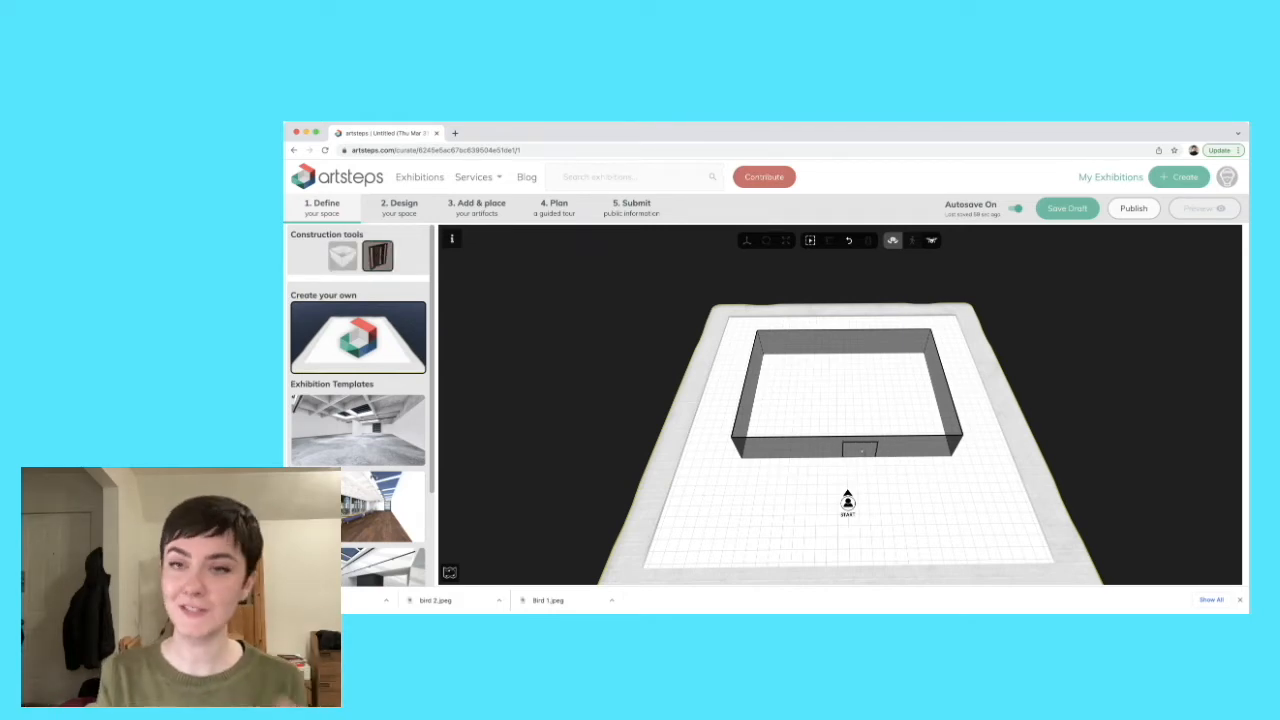
{"action": "left_click", "coordinate": [861, 450]}
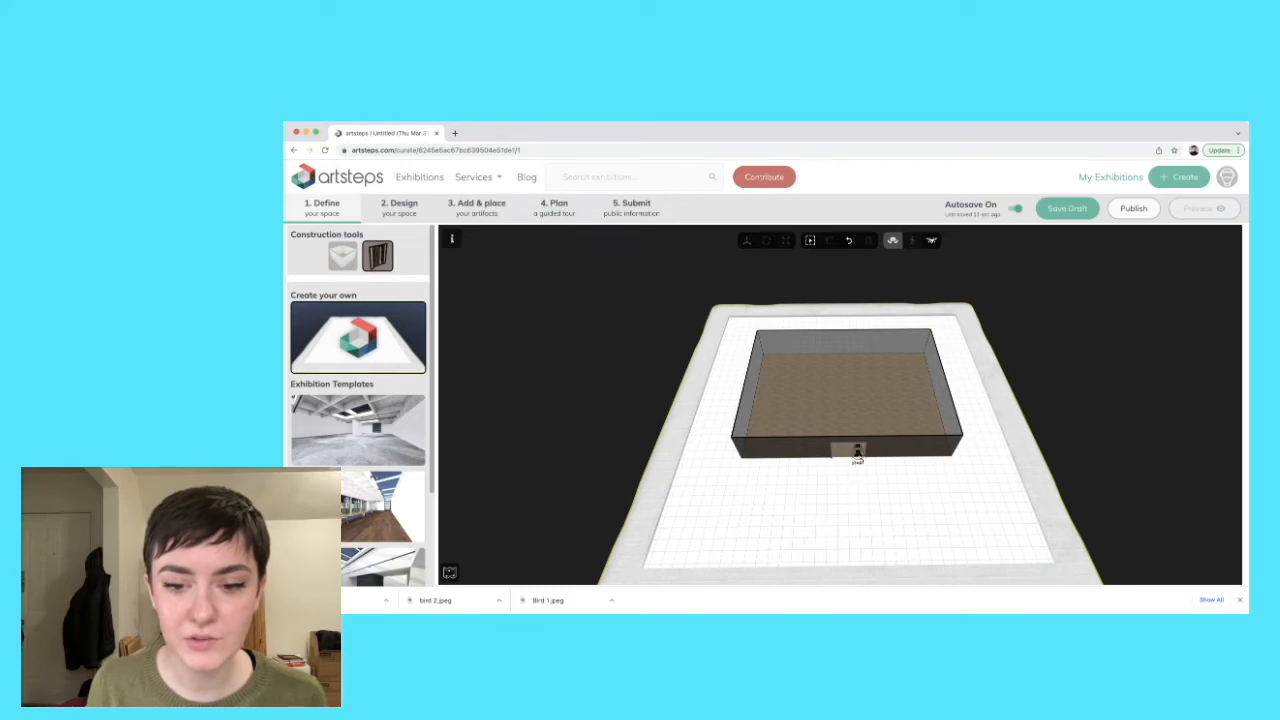
{"action": "mouse_move", "coordinate": [844, 510]}
{"action": "left_mouse_down"}
{"action": "mouse_move", "coordinate": [820, 491]}
{"action": "mouse_move", "coordinate": [866, 503]}
{"action": "mouse_move", "coordinate": [844, 498]}
{"action": "left_mouse_up"}
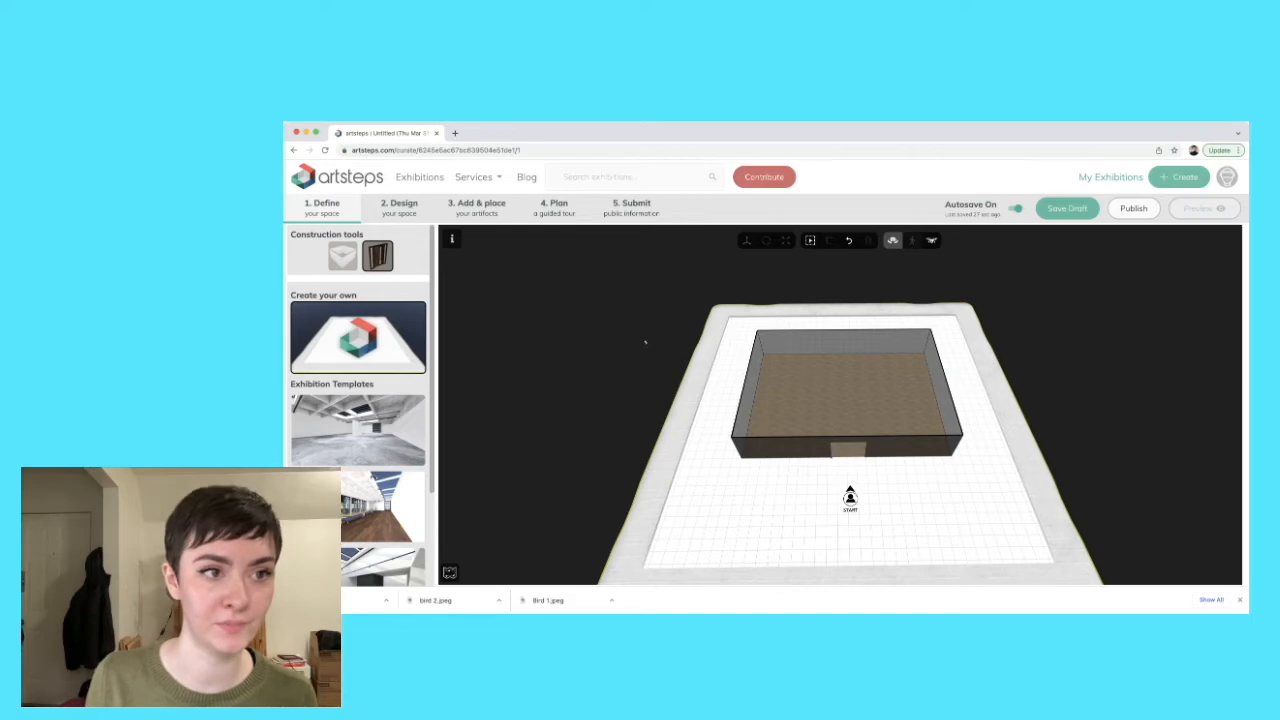
- Go to the Design stage and paint the whole exhibition with the Deep Dive theme
{"action": "left_click", "coordinate": [398, 208]}
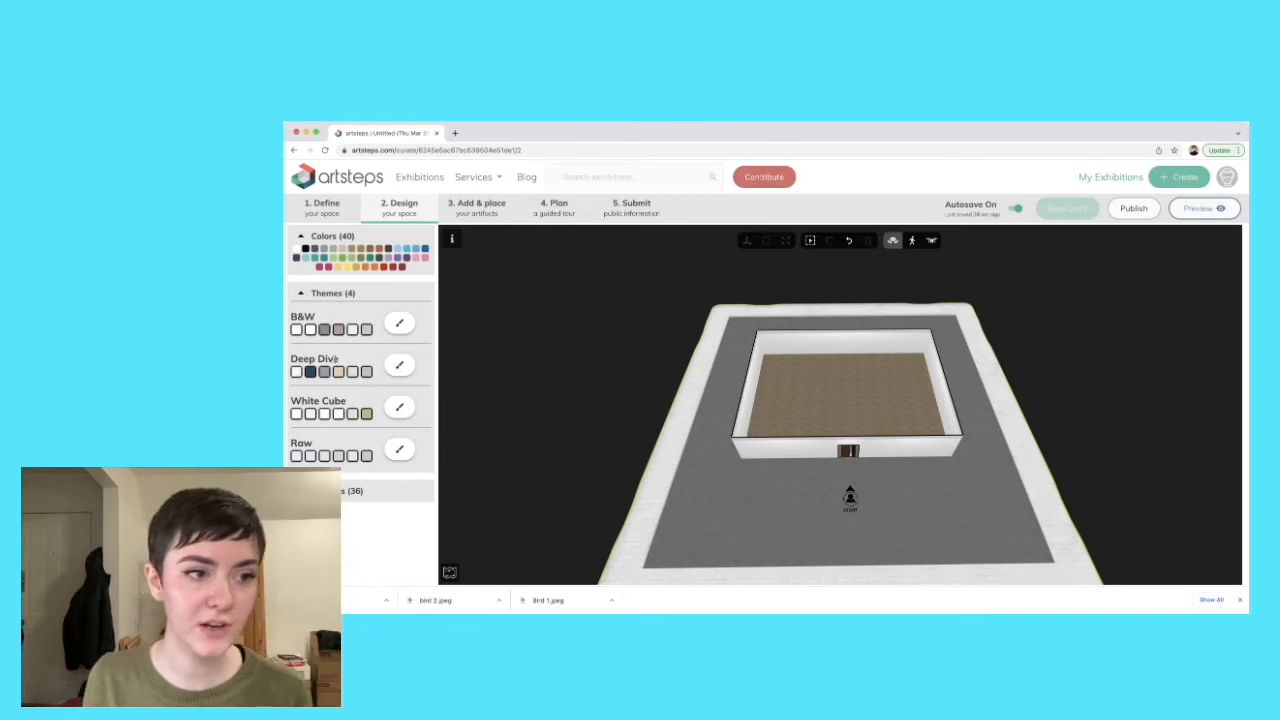
{"action": "left_click", "coordinate": [399, 365]}
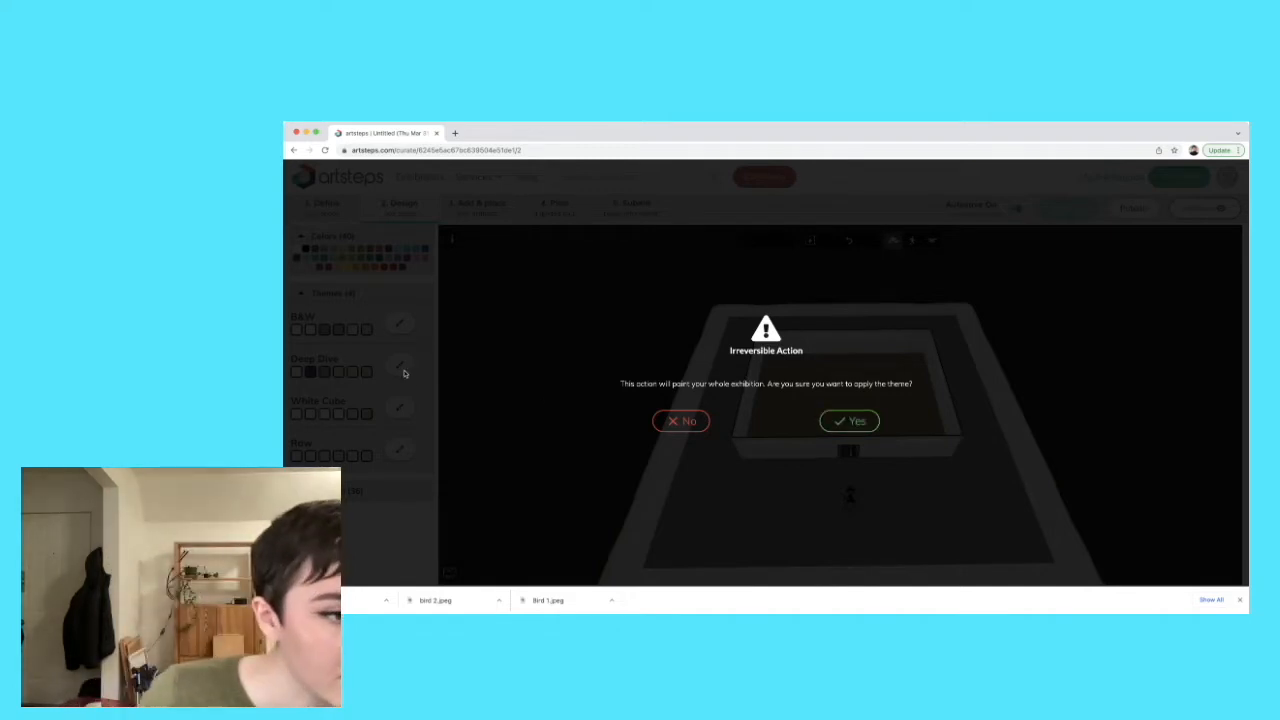
{"action": "left_click", "coordinate": [840, 418]}
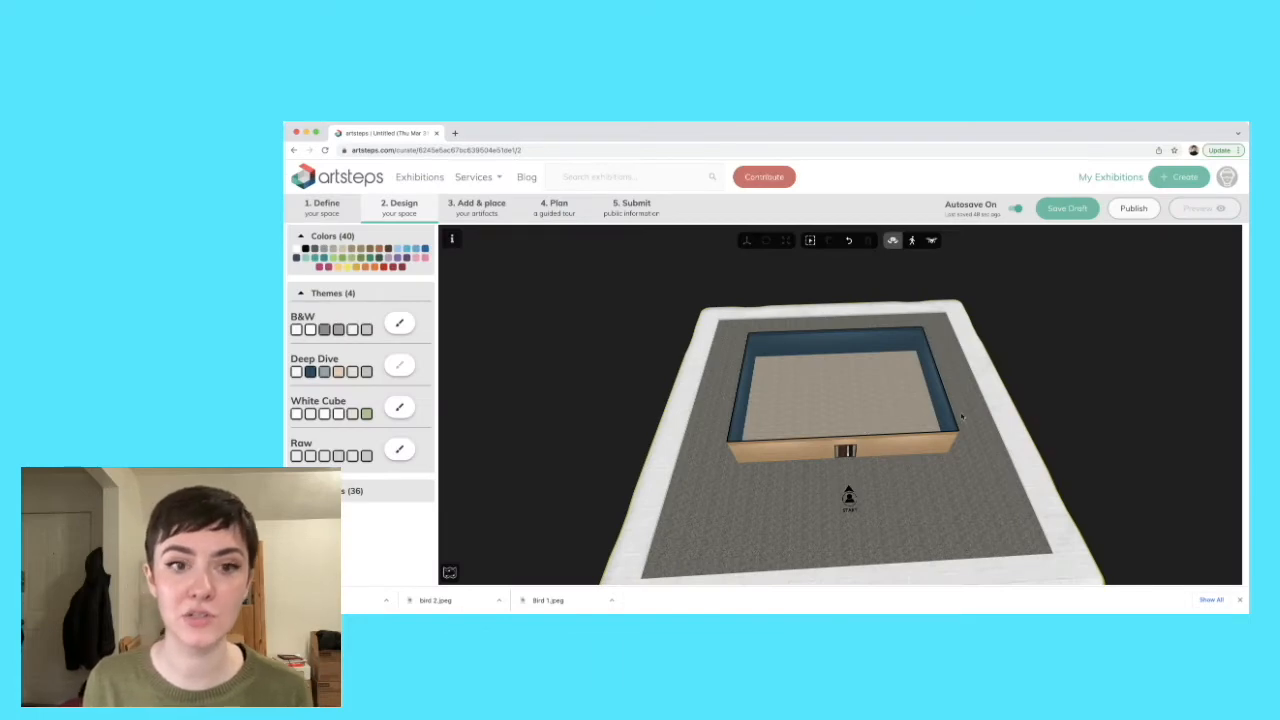
{"action": "mouse_move", "coordinate": [968, 441]}
{"action": "left_mouse_down"}
{"action": "mouse_move", "coordinate": [937, 441]}
{"action": "mouse_move", "coordinate": [975, 444]}
{"action": "left_mouse_up"}
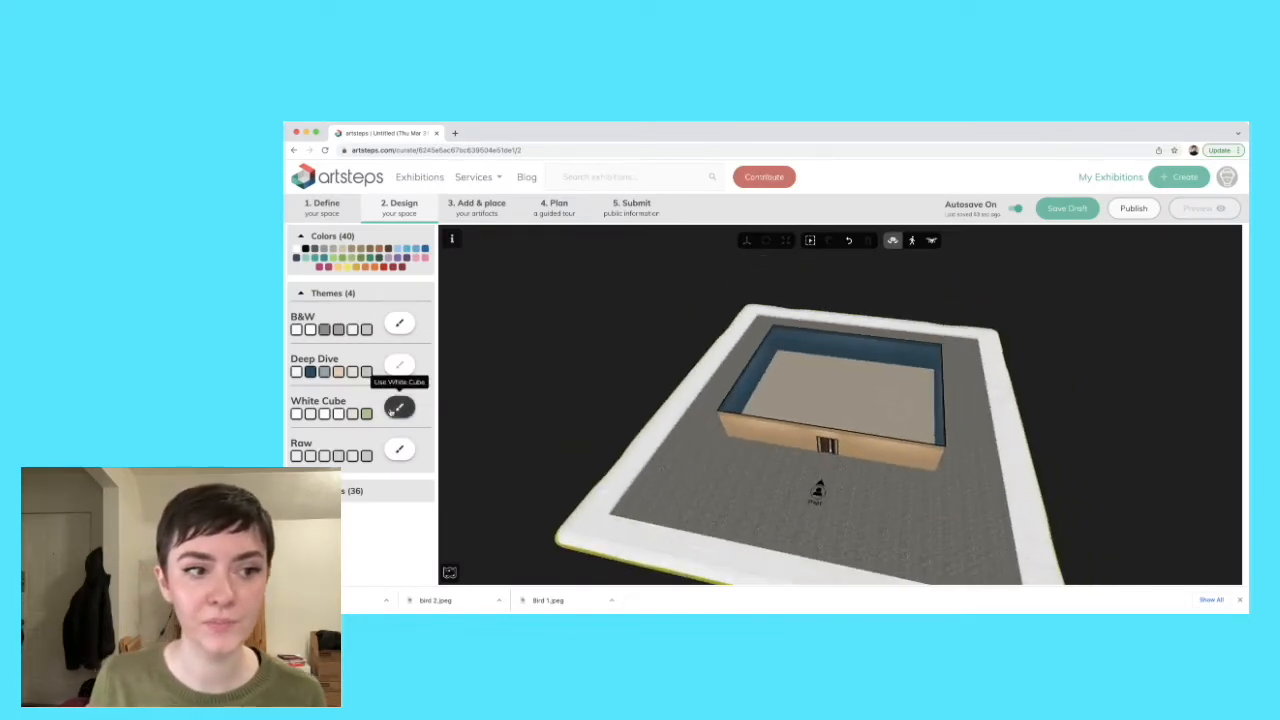
- Apply the White Cube theme to the whole exhibition and view the room from the front
{"action": "left_click", "coordinate": [398, 407]}
{"action": "left_click", "coordinate": [824, 425]}
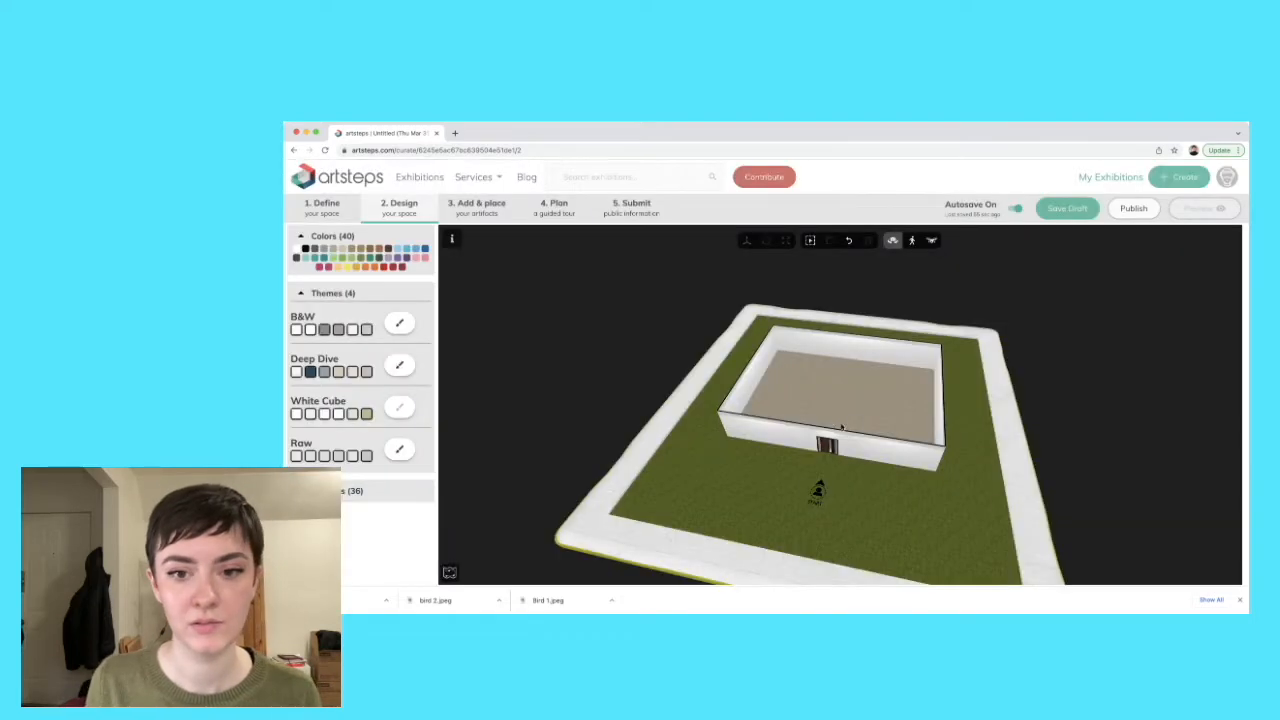
{"action": "left_click_drag", "start_coordinate": [914, 480], "coordinate": [879, 497]}
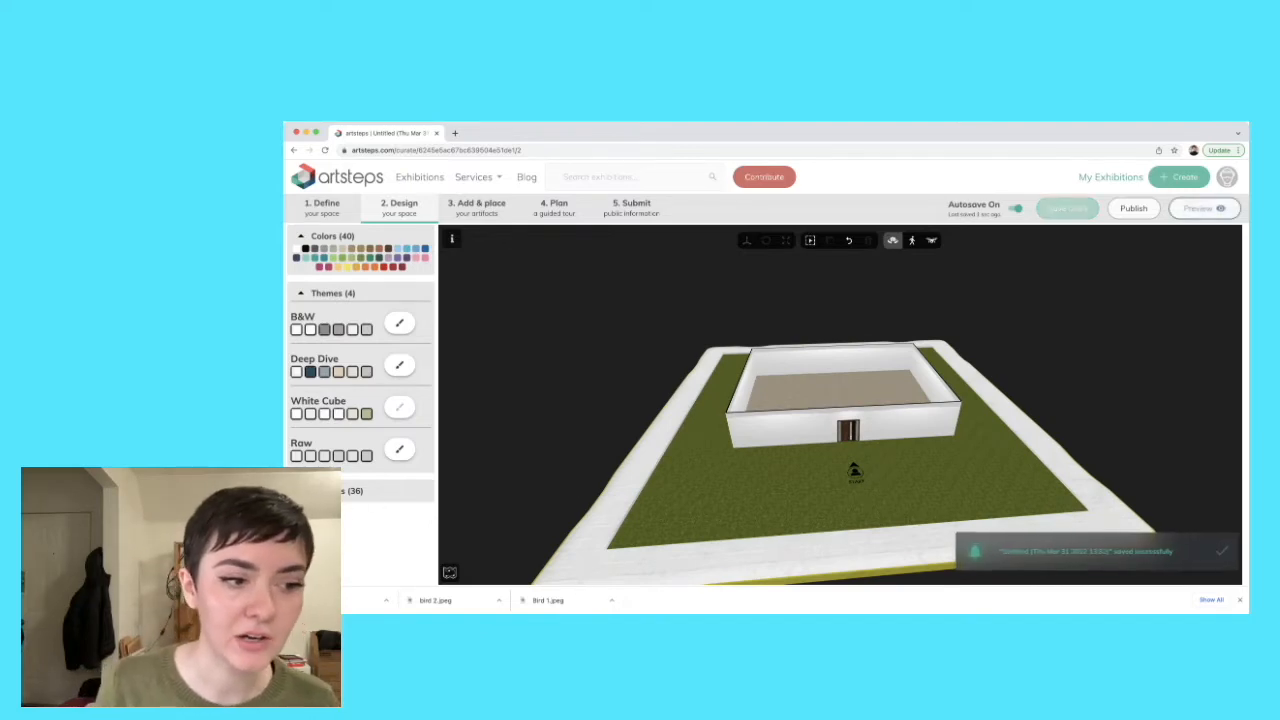
- Open the texture library and cover the room's floor with the grey tile texture
{"action": "left_click", "coordinate": [367, 491]}
{"action": "scroll", "coordinate": [367, 491], "scroll_direction": "down", "scroll_amount": 4}
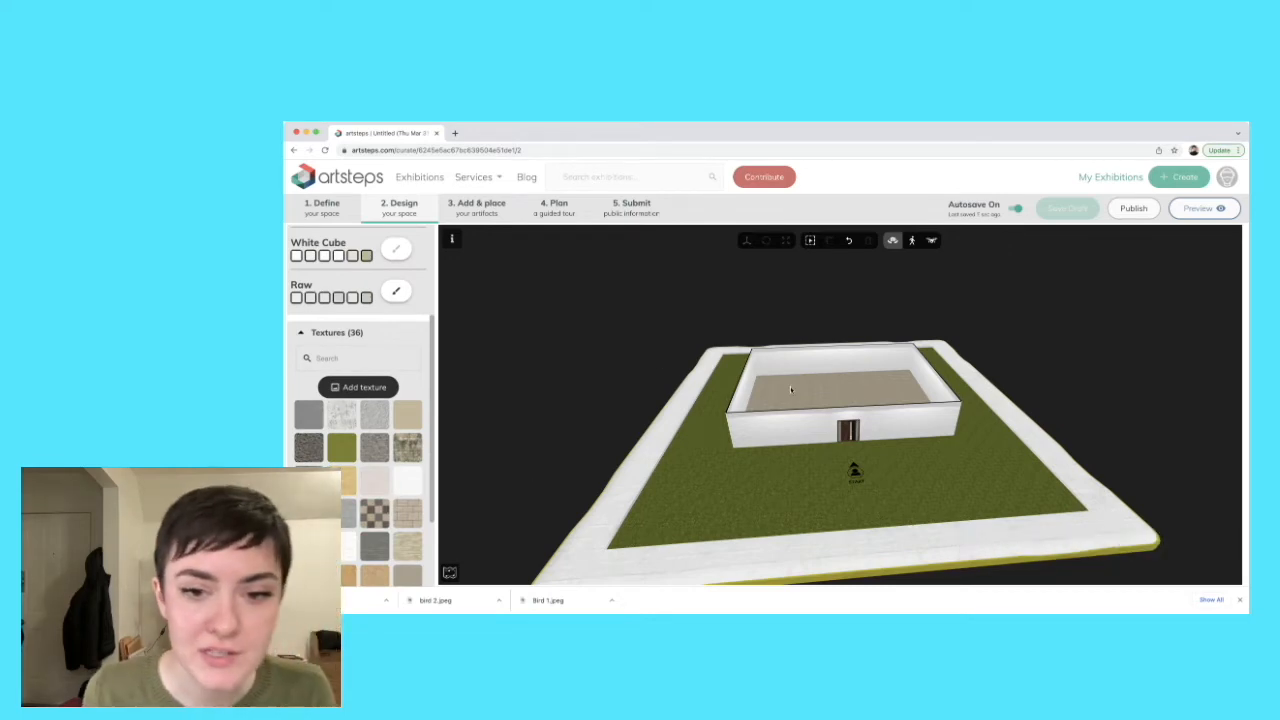
{"action": "left_click_drag", "start_coordinate": [944, 488], "coordinate": [942, 497]}
{"action": "scroll", "coordinate": [846, 438], "scroll_direction": "up", "scroll_amount": 5}
{"action": "scroll", "coordinate": [847, 436], "scroll_direction": "down", "scroll_amount": 3}
{"action": "scroll", "coordinate": [772, 427], "scroll_direction": "down", "scroll_amount": 2}
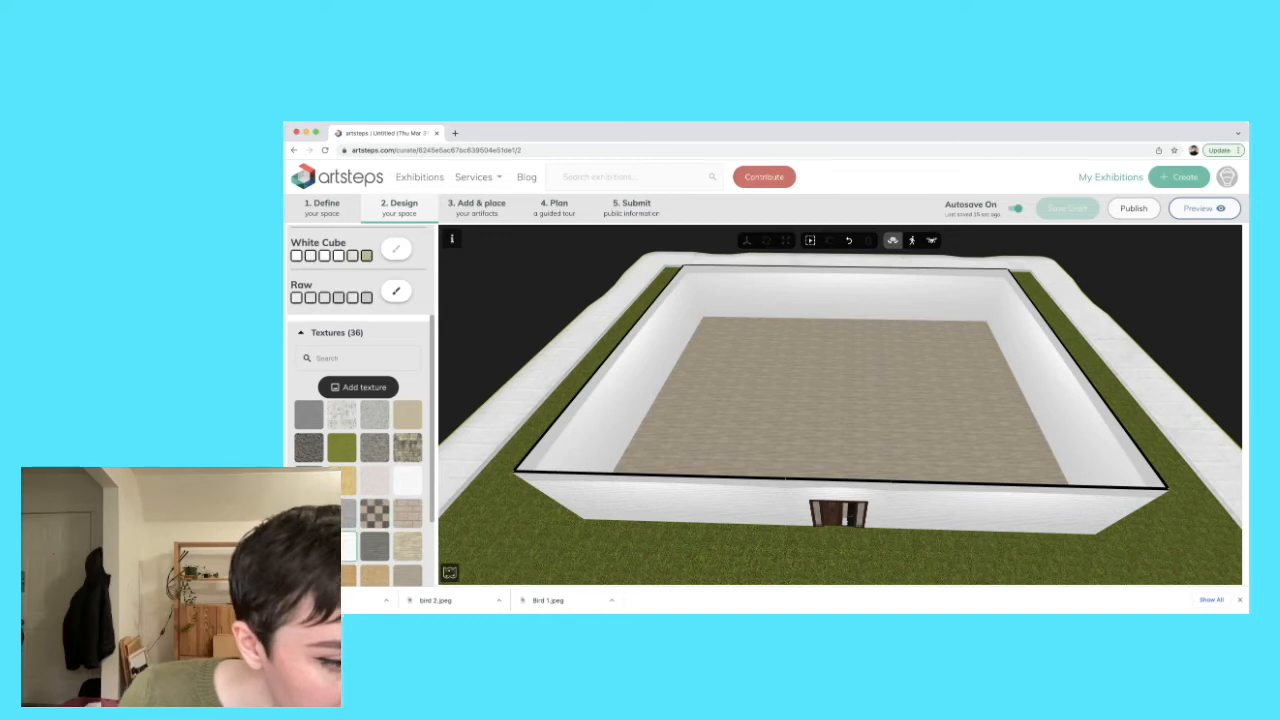
{"action": "left_click", "coordinate": [334, 546]}
{"action": "left_click_drag", "start_coordinate": [376, 545], "coordinate": [858, 398]}
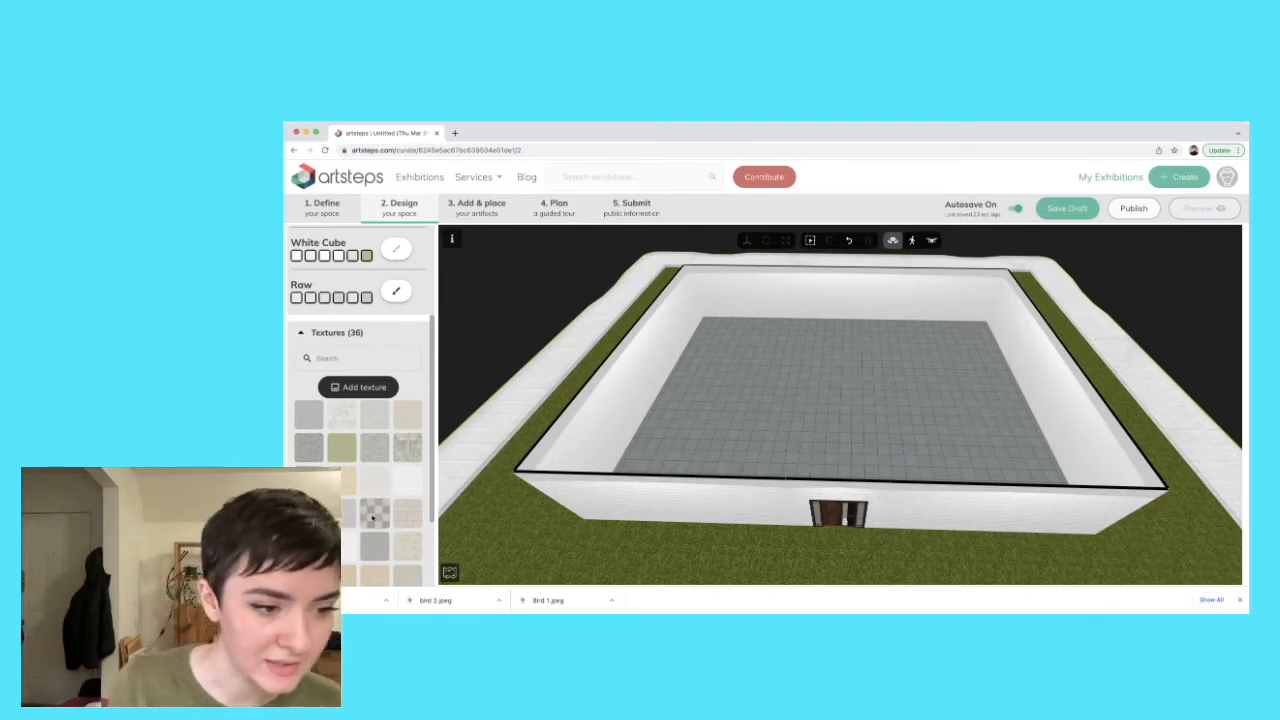
- Try the checkered texture on the room's floor and switch the floor back to grey tile
{"action": "left_click", "coordinate": [372, 516]}
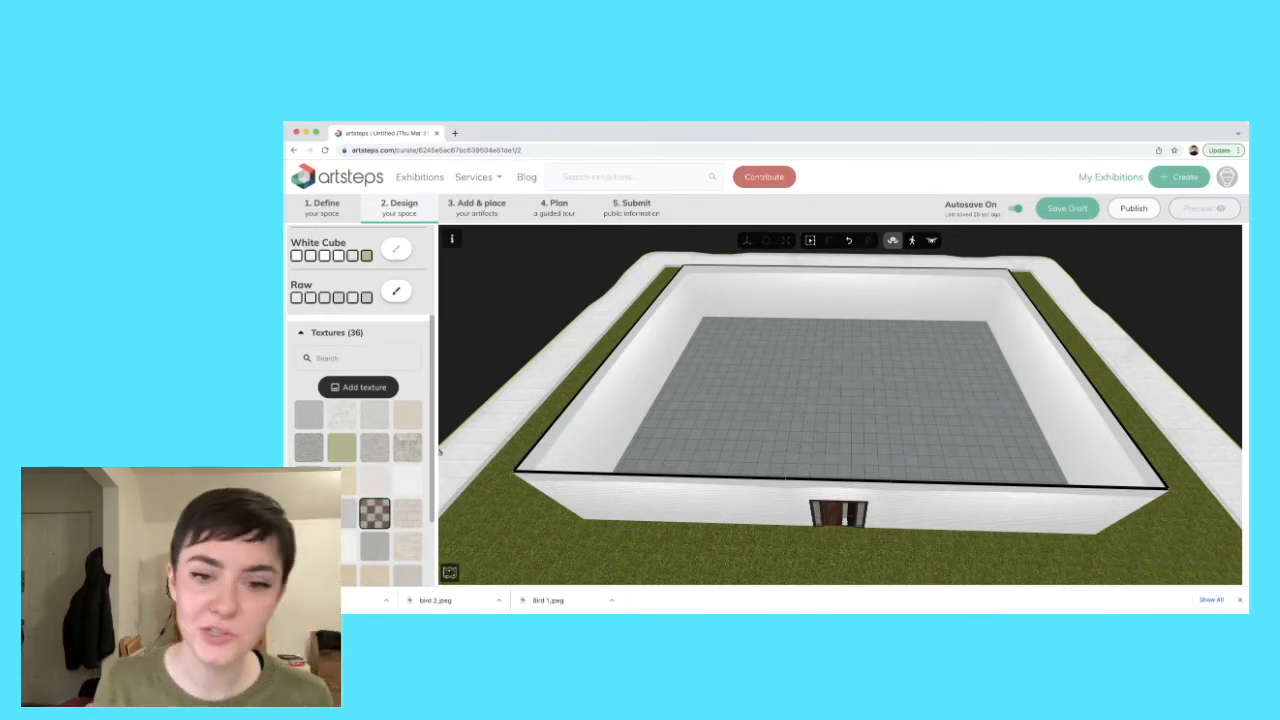
{"action": "left_click", "coordinate": [847, 400]}
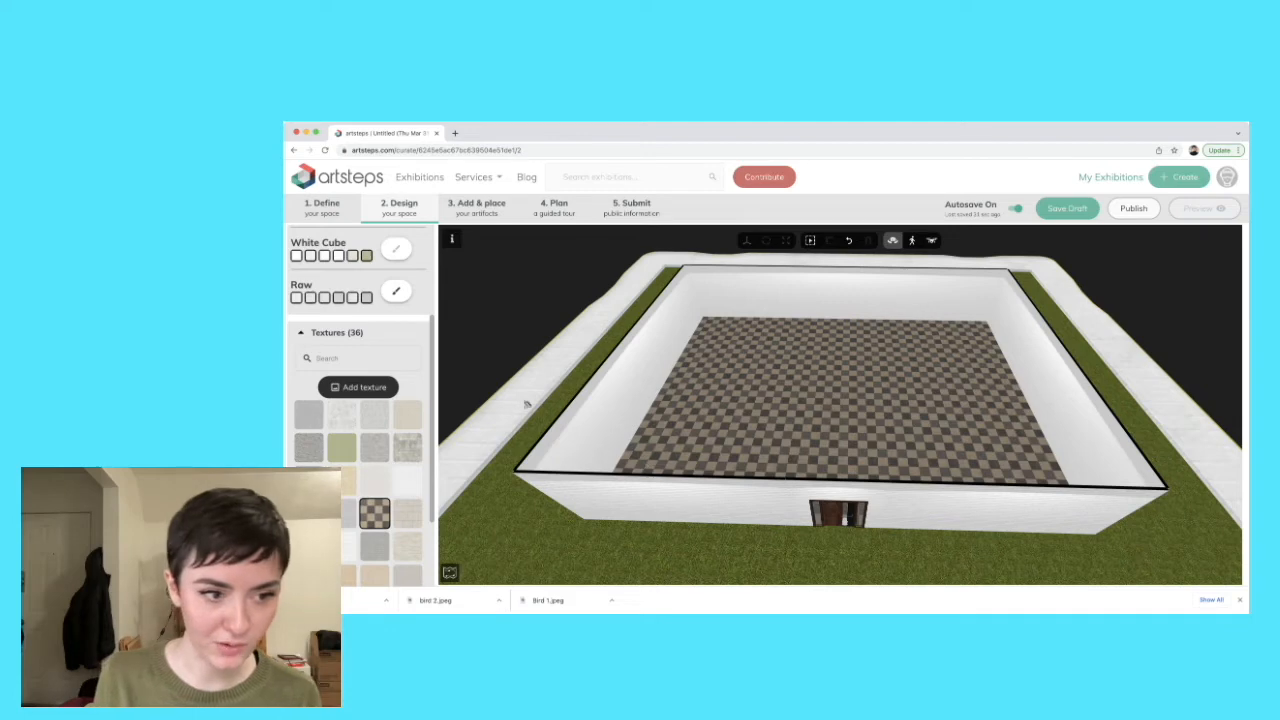
{"action": "scroll", "coordinate": [331, 427], "scroll_direction": "down", "scroll_amount": 3}
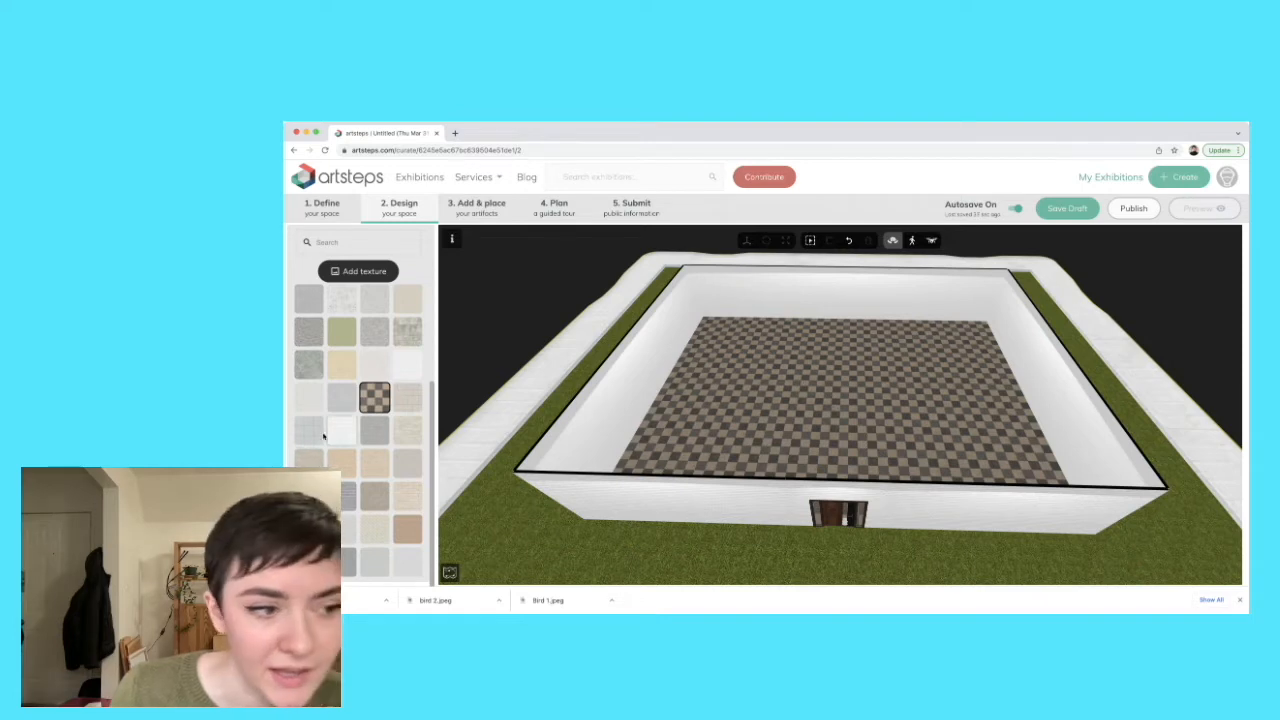
{"action": "left_click", "coordinate": [307, 430]}
{"action": "left_click", "coordinate": [822, 364]}
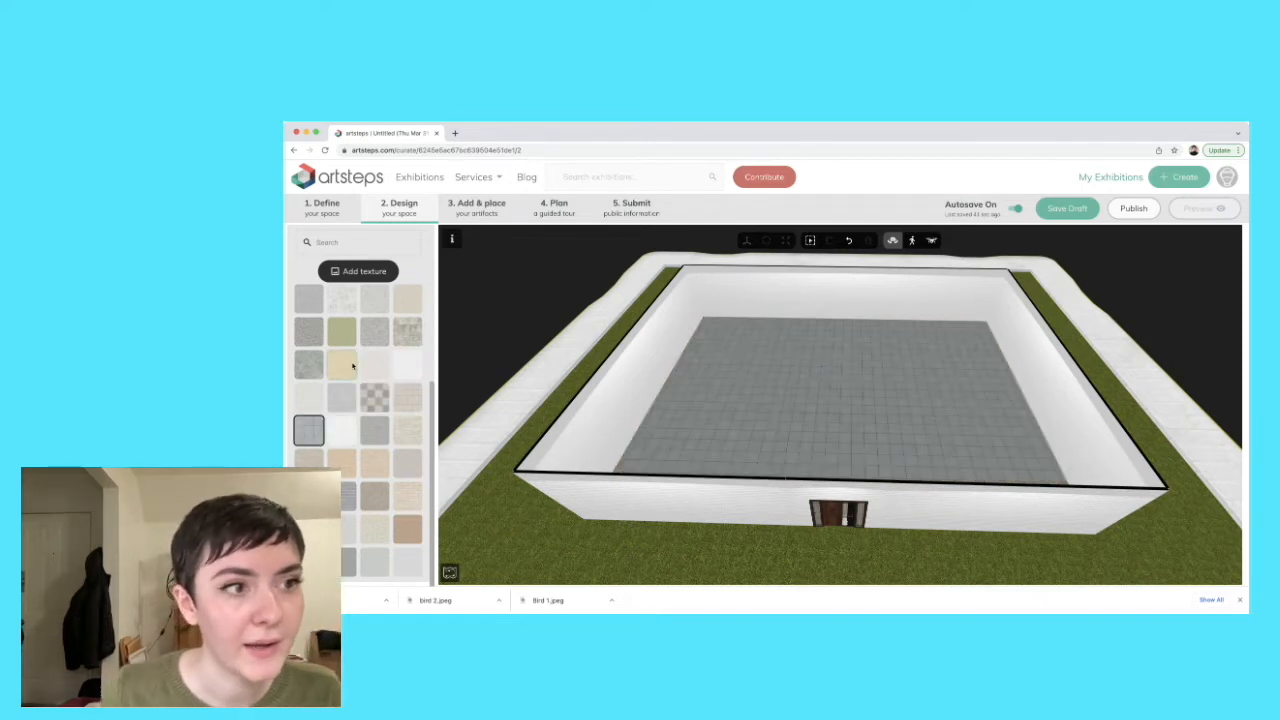
- Paint all the room's interior walls red, including the front wall sections beside and above the door
{"action": "scroll", "coordinate": [352, 366], "scroll_direction": "up", "scroll_amount": 5}
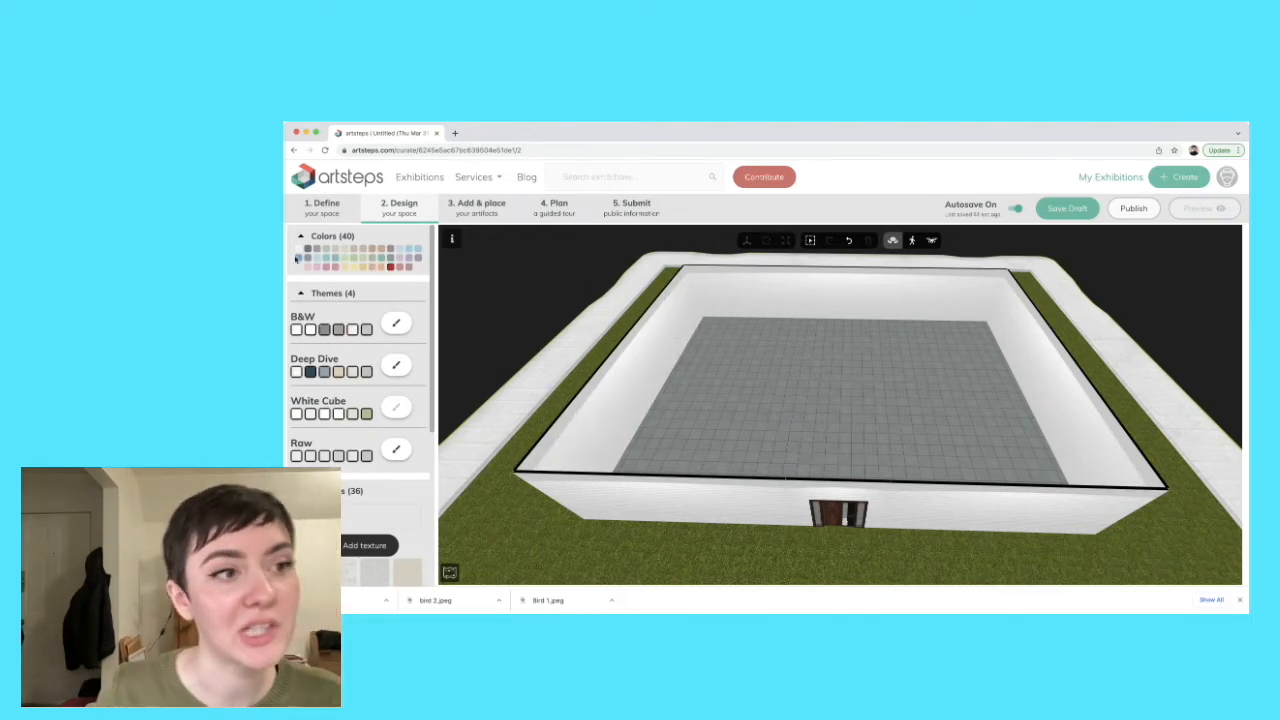
{"action": "left_click_drag", "start_coordinate": [325, 259], "coordinate": [673, 323]}
{"action": "left_click", "coordinate": [673, 324]}
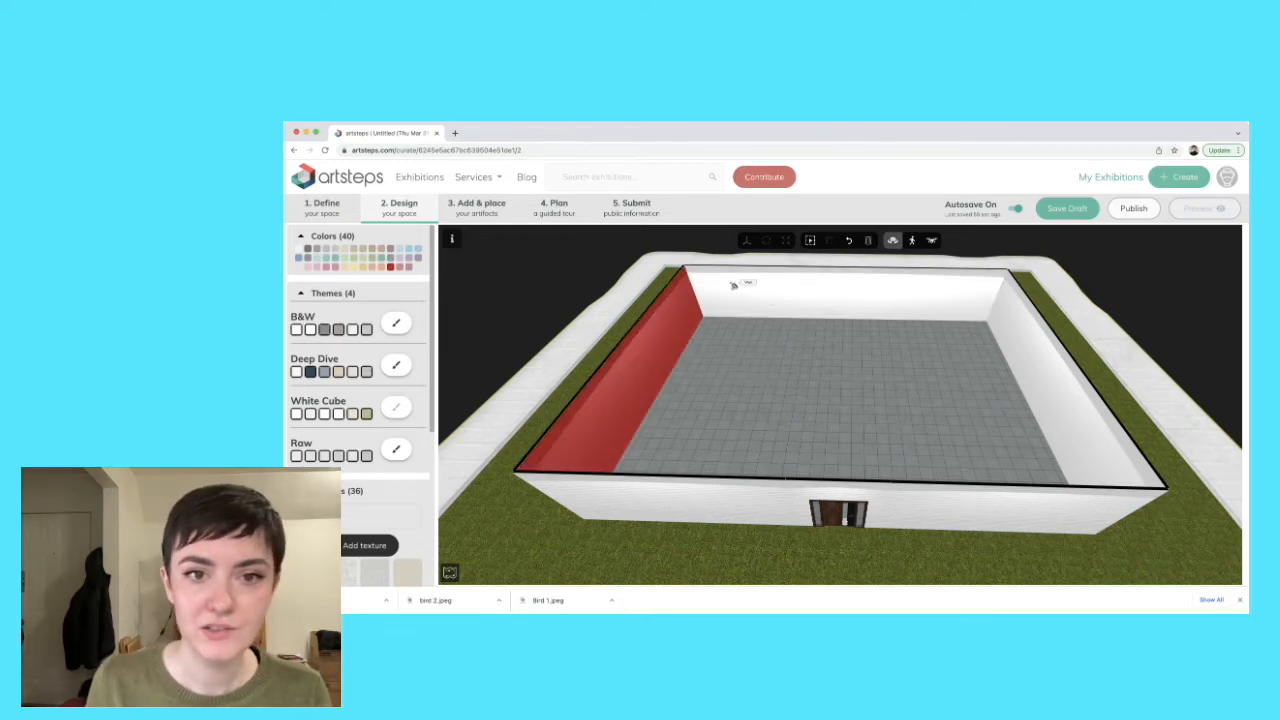
{"action": "left_click", "coordinate": [734, 285]}
{"action": "scroll", "coordinate": [734, 285], "scroll_direction": "down", "scroll_amount": 1}
{"action": "left_click", "coordinate": [1027, 349]}
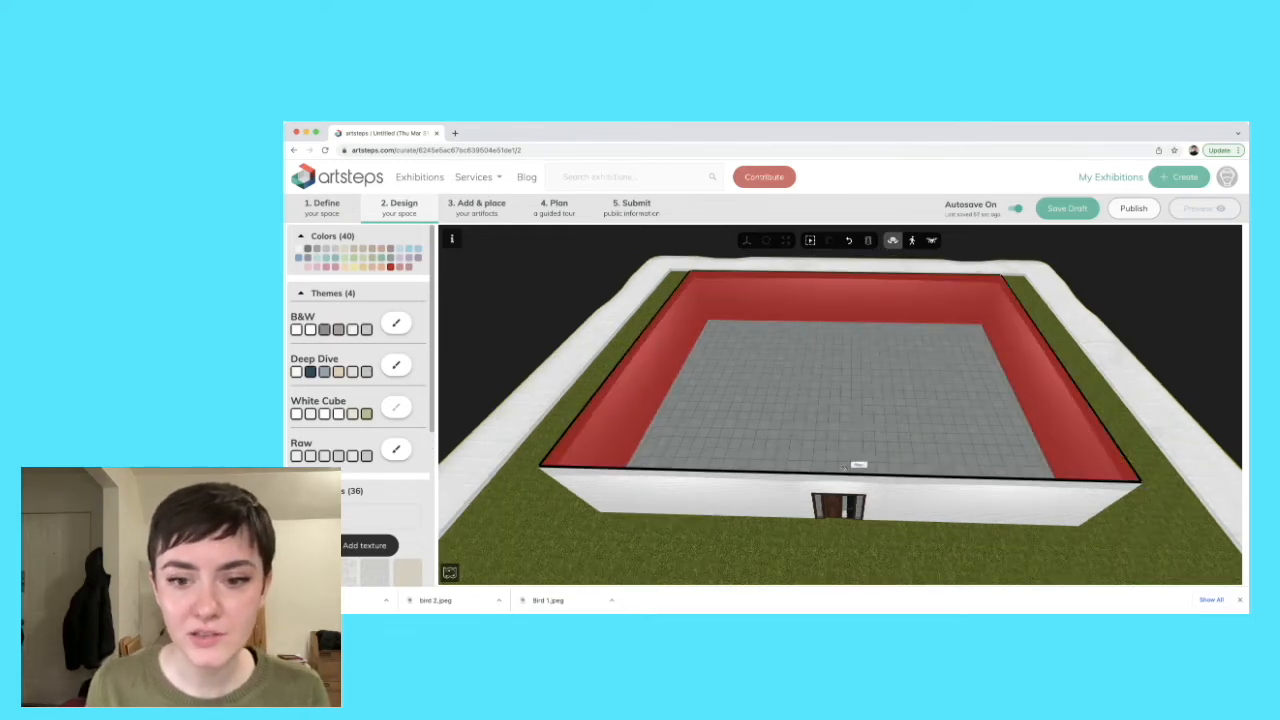
{"action": "left_click_drag", "start_coordinate": [745, 450], "coordinate": [889, 445]}
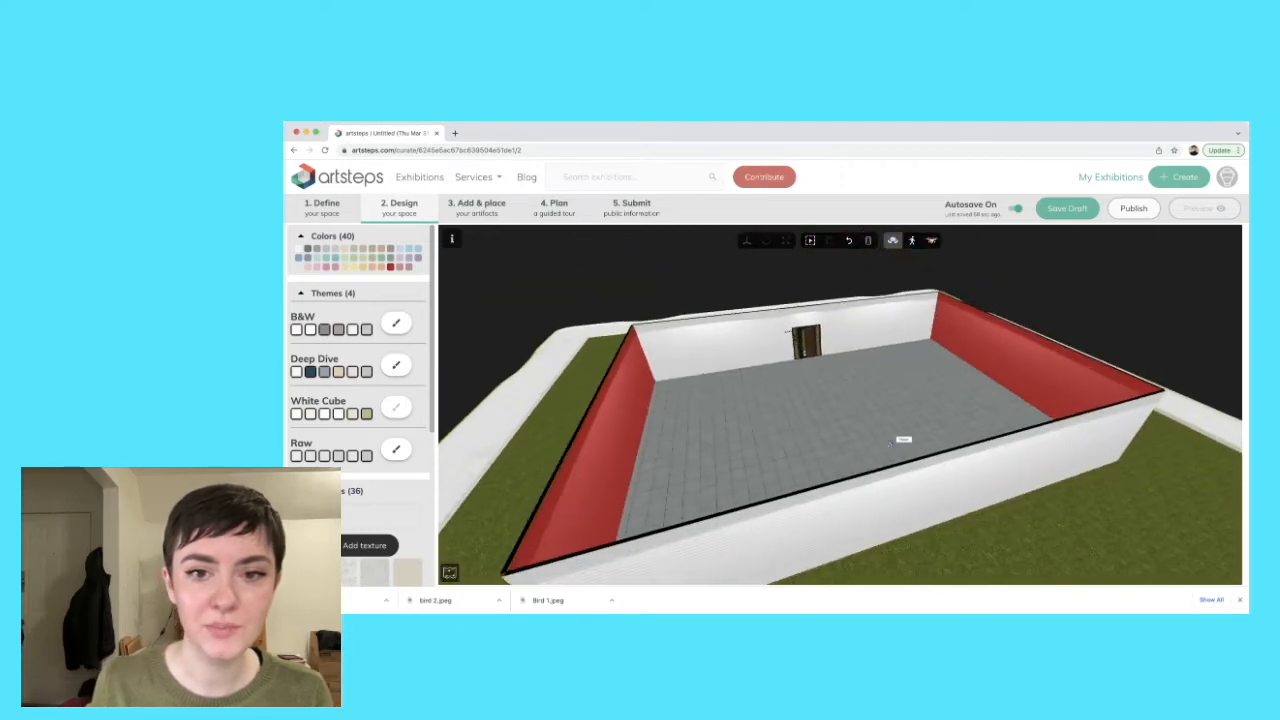
{"action": "left_click", "coordinate": [709, 341]}
{"action": "left_click", "coordinate": [887, 325]}
{"action": "left_click", "coordinate": [806, 313]}
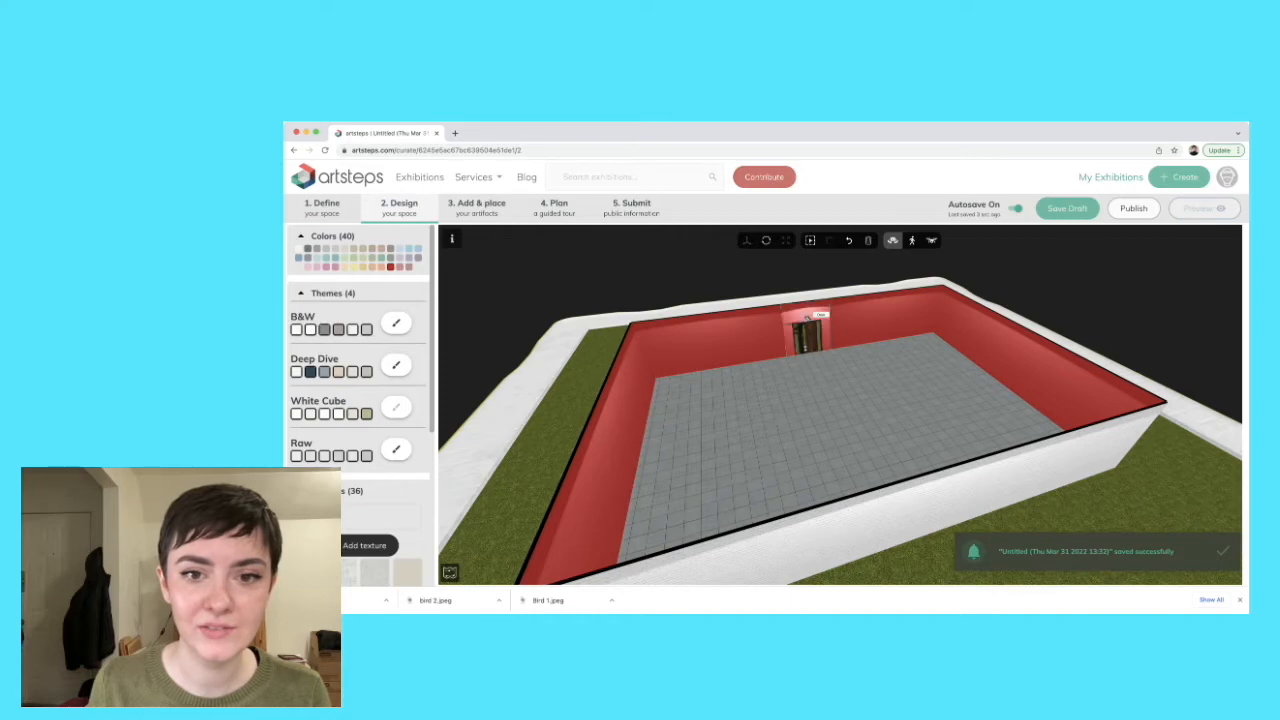
- Try black on the room's floor and replace it with the dark grey texture
{"action": "left_click_drag", "start_coordinate": [754, 410], "coordinate": [893, 423]}
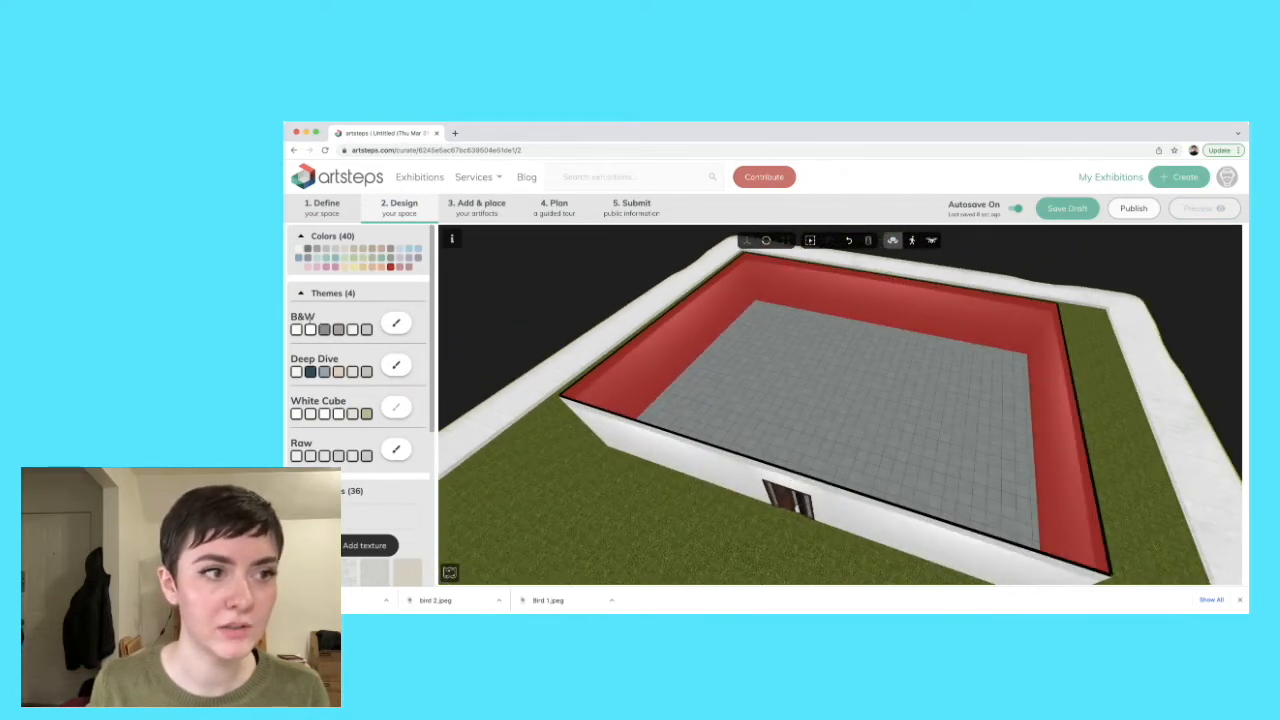
{"action": "left_click", "coordinate": [838, 410]}
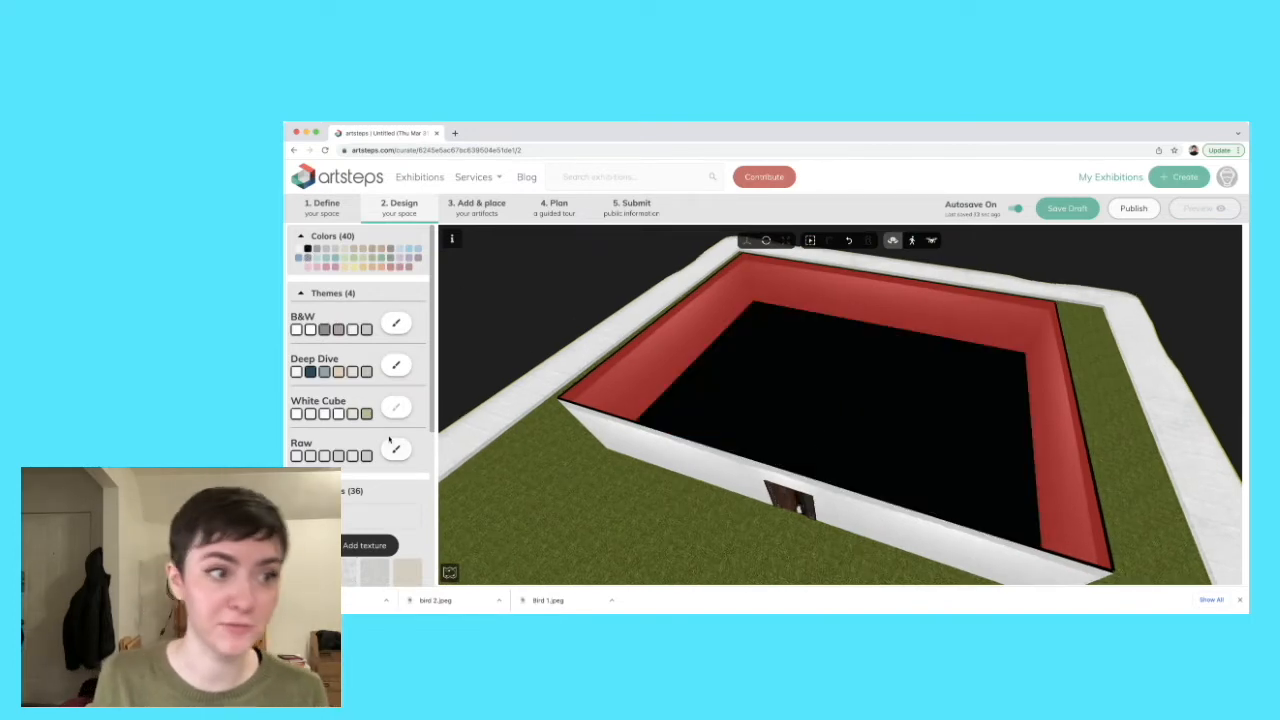
{"action": "scroll", "coordinate": [360, 380], "scroll_direction": "down", "scroll_amount": 5}
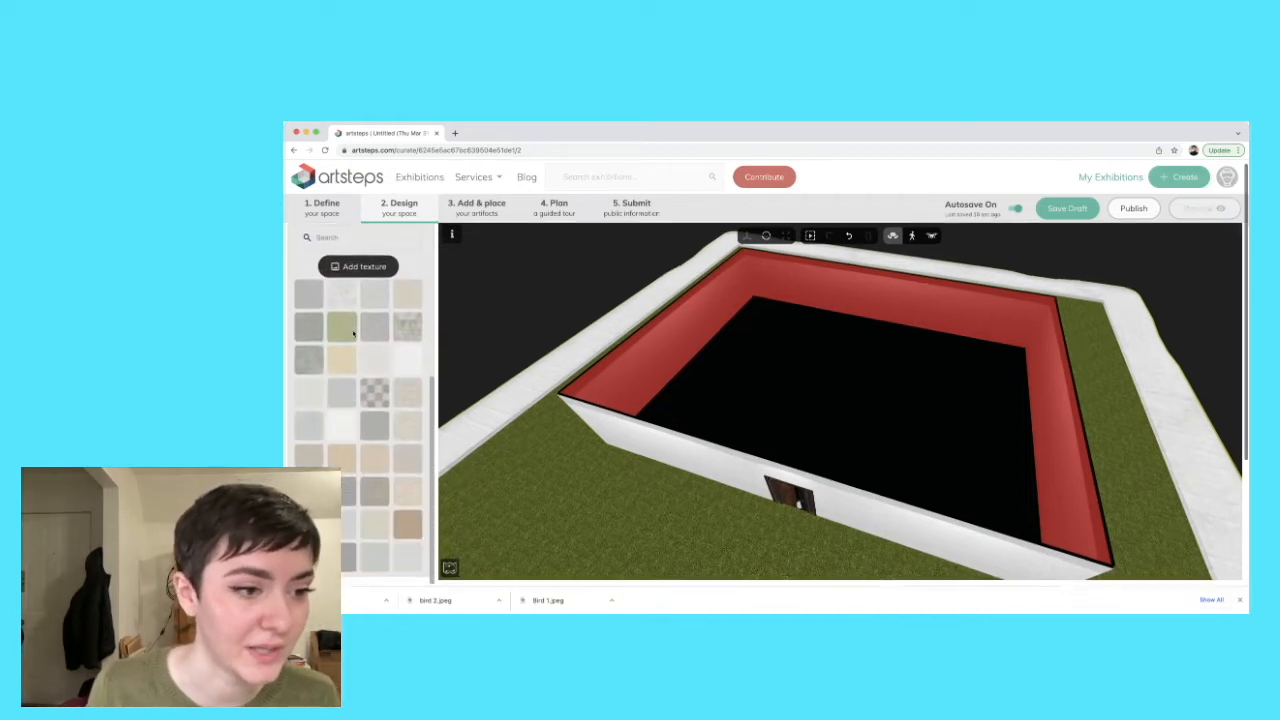
{"action": "scroll", "coordinate": [352, 334], "scroll_direction": "down", "scroll_amount": 1}
{"action": "left_click", "coordinate": [374, 380]}
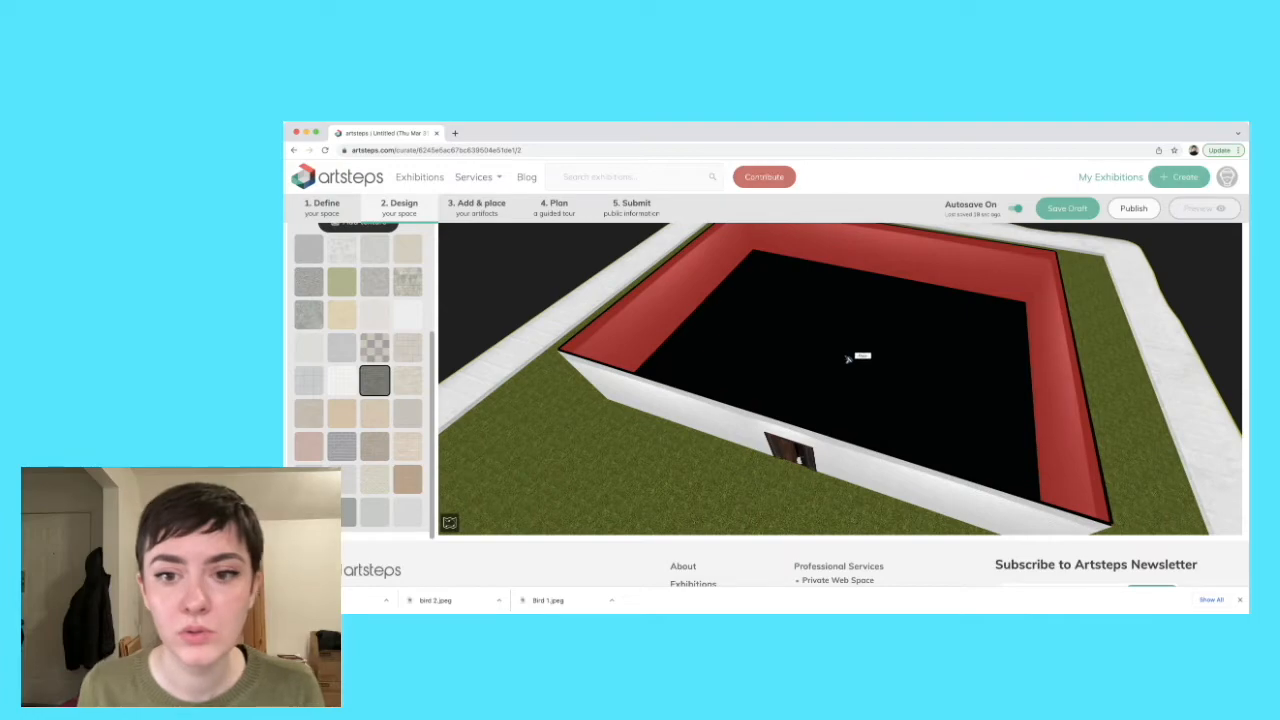
{"action": "left_click", "coordinate": [848, 358]}
- Apply the red brick texture to all three sections of the front wall's exterior, including above the door
{"action": "mouse_move", "coordinate": [747, 385]}
{"action": "left_mouse_down"}
{"action": "mouse_move", "coordinate": [716, 352]}
{"action": "mouse_move", "coordinate": [749, 357]}
{"action": "mouse_move", "coordinate": [760, 380]}
{"action": "mouse_move", "coordinate": [777, 363]}
{"action": "mouse_move", "coordinate": [757, 360]}
{"action": "mouse_move", "coordinate": [937, 363]}
{"action": "mouse_move", "coordinate": [872, 318]}
{"action": "left_mouse_up"}
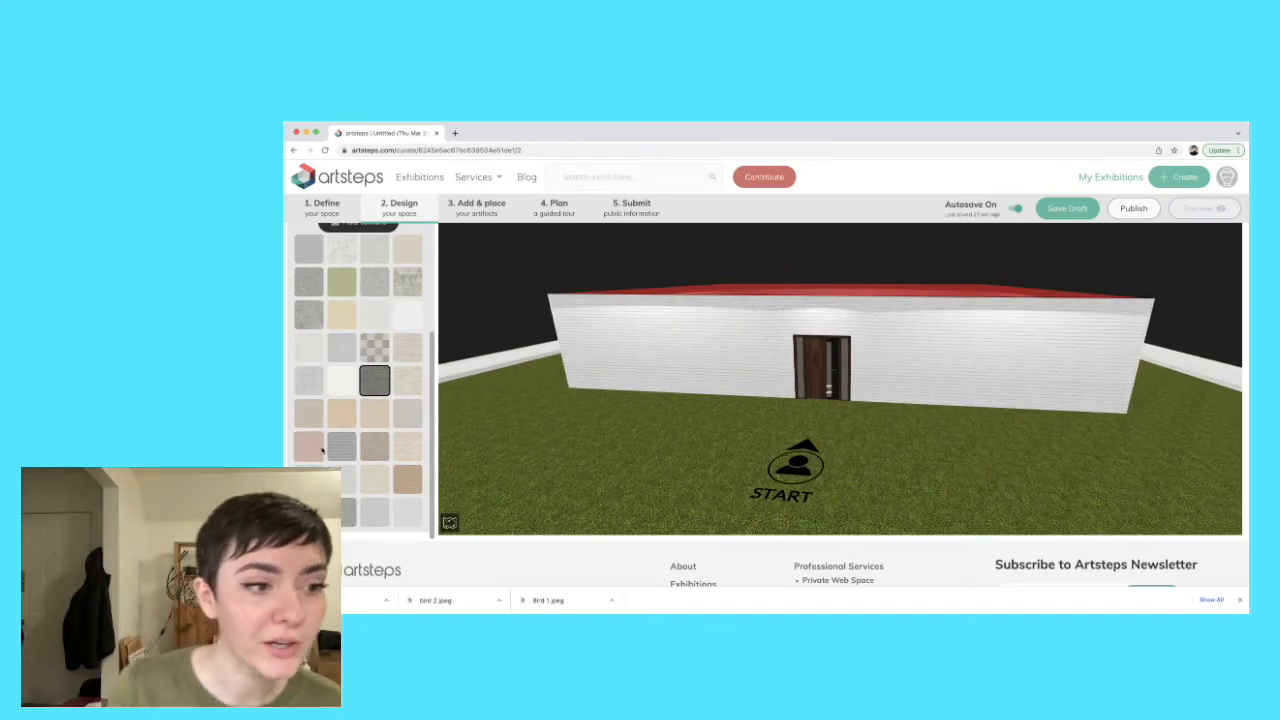
{"action": "left_click", "coordinate": [310, 446]}
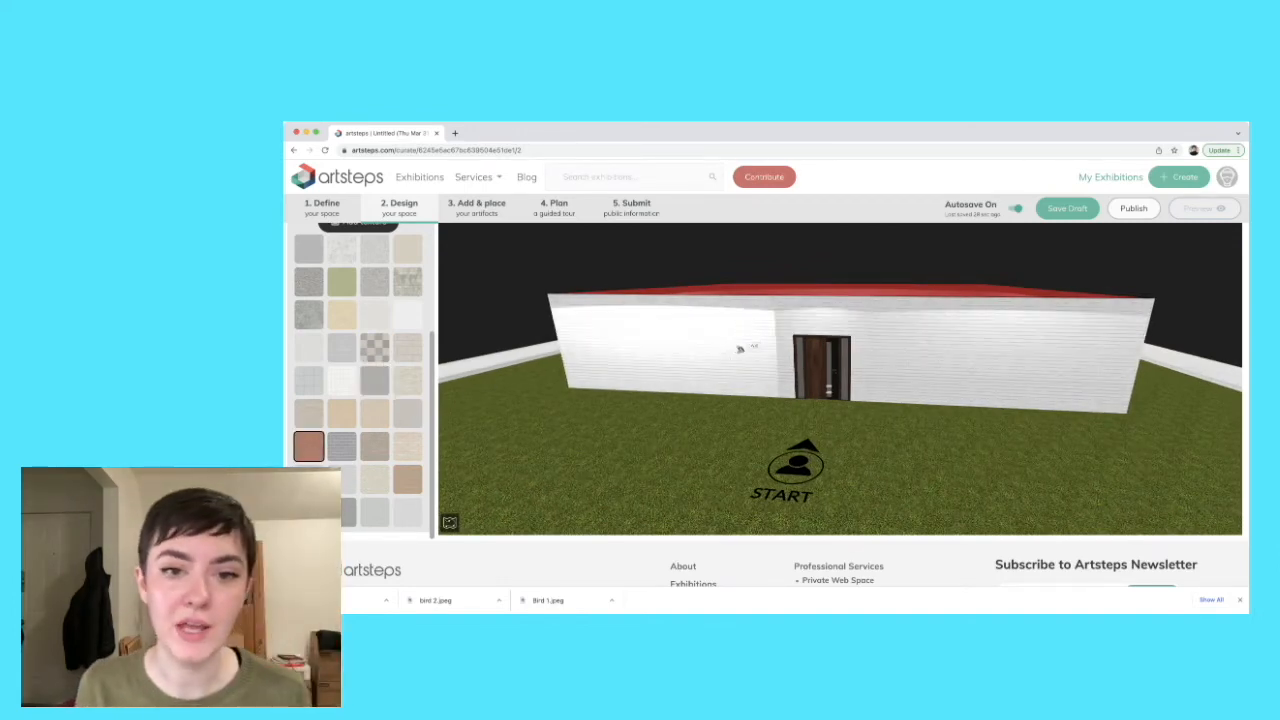
{"action": "left_click", "coordinate": [734, 347]}
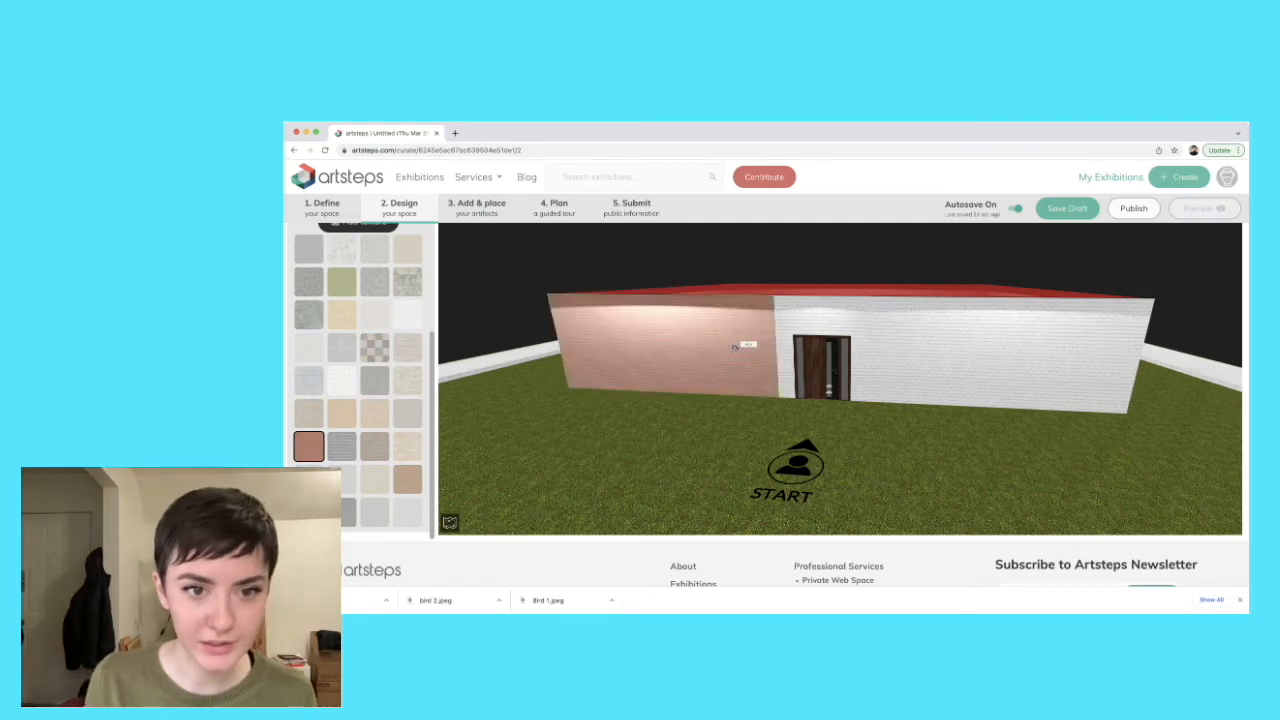
{"action": "left_click", "coordinate": [780, 332]}
{"action": "left_click", "coordinate": [947, 328]}
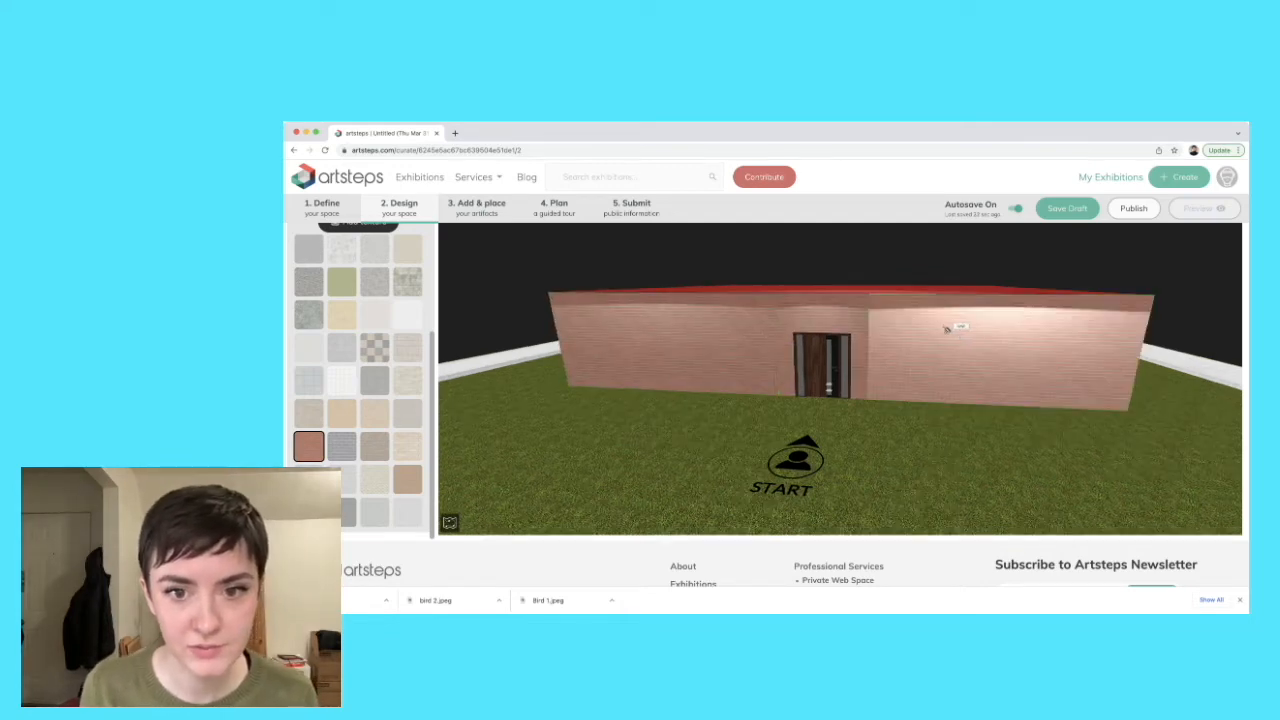
- Cover all three exterior sections of the front wall with the light grey texture
{"action": "left_click", "coordinate": [347, 480]}
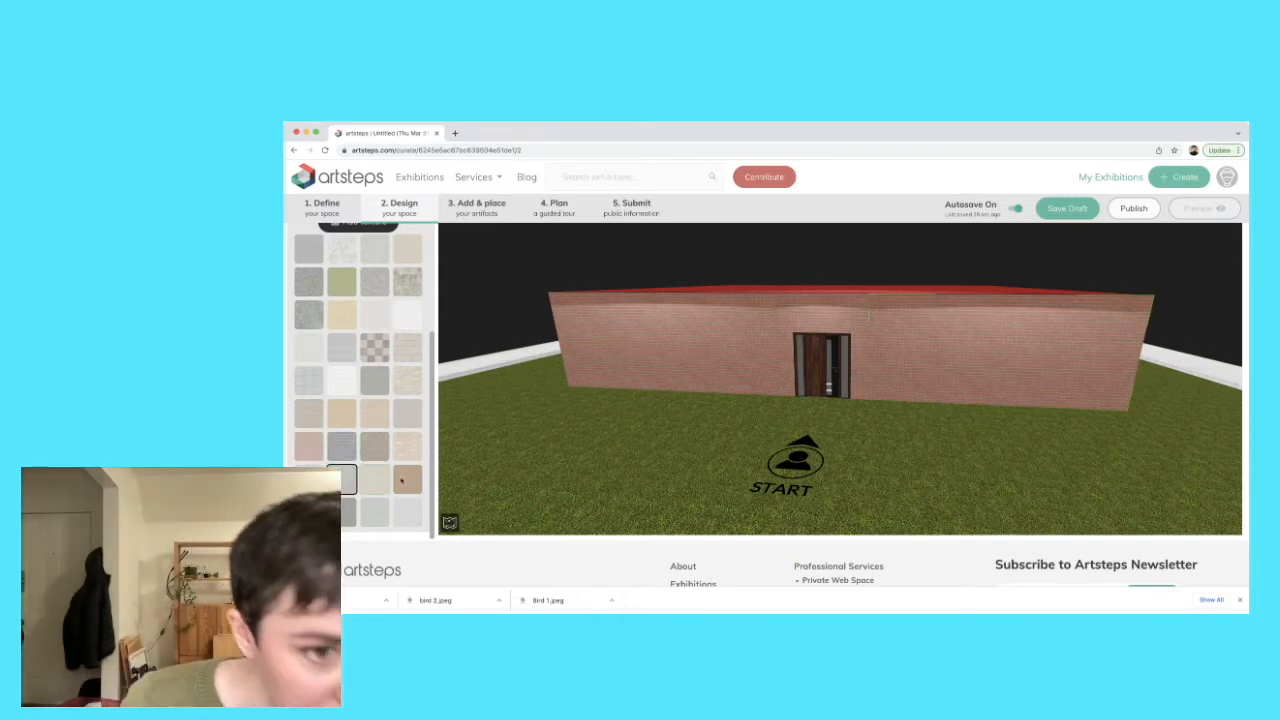
{"action": "left_click", "coordinate": [632, 322]}
{"action": "left_click", "coordinate": [821, 321]}
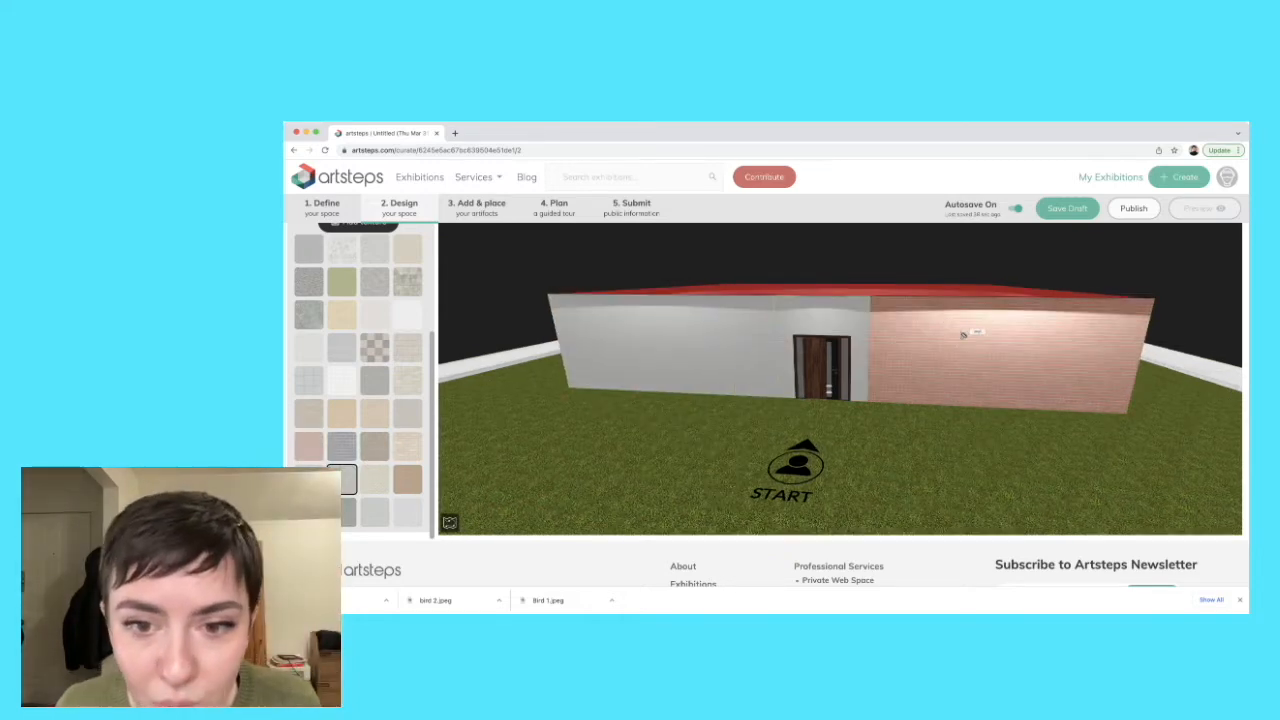
{"action": "left_click", "coordinate": [966, 338]}
- Return to the Define stage, enclose the room's back-left corner with two partition walls, and add a doorway in the side partition
{"action": "mouse_move", "coordinate": [1039, 465]}
{"action": "left_mouse_down"}
{"action": "mouse_move", "coordinate": [863, 473]}
{"action": "mouse_move", "coordinate": [894, 457]}
{"action": "mouse_move", "coordinate": [957, 451]}
{"action": "mouse_move", "coordinate": [880, 486]}
{"action": "mouse_move", "coordinate": [885, 441]}
{"action": "left_mouse_up"}
{"action": "left_click_drag", "start_coordinate": [1147, 407], "coordinate": [643, 326]}
{"action": "left_click", "coordinate": [322, 210]}
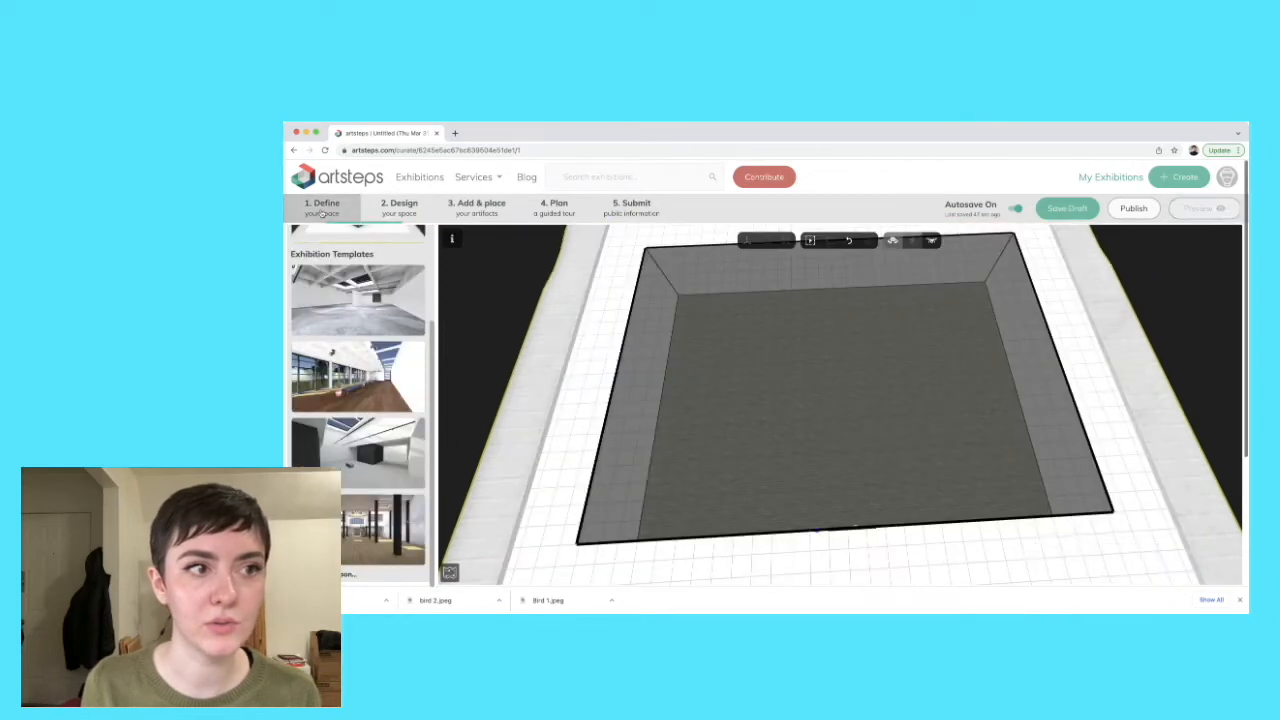
{"action": "left_click_drag", "start_coordinate": [1142, 419], "coordinate": [1124, 397]}
{"action": "left_click_drag", "start_coordinate": [735, 515], "coordinate": [737, 529]}
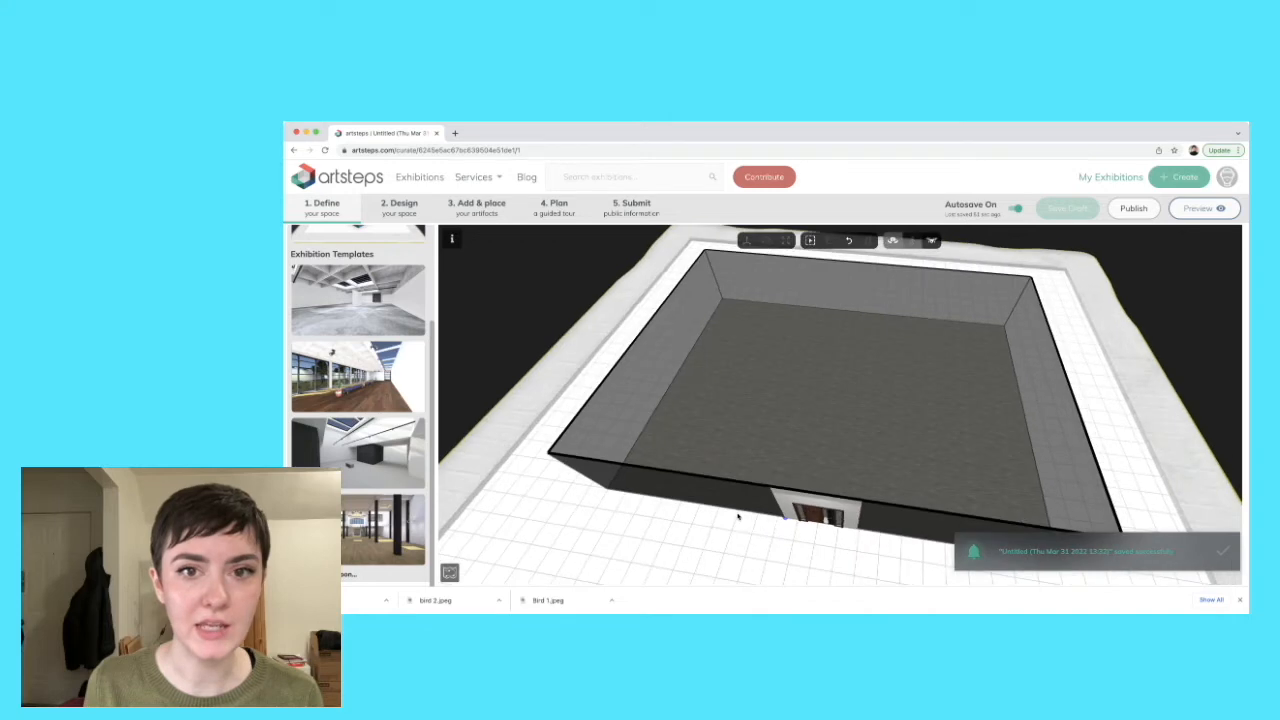
{"action": "scroll", "coordinate": [357, 314], "scroll_direction": "up", "scroll_amount": 5}
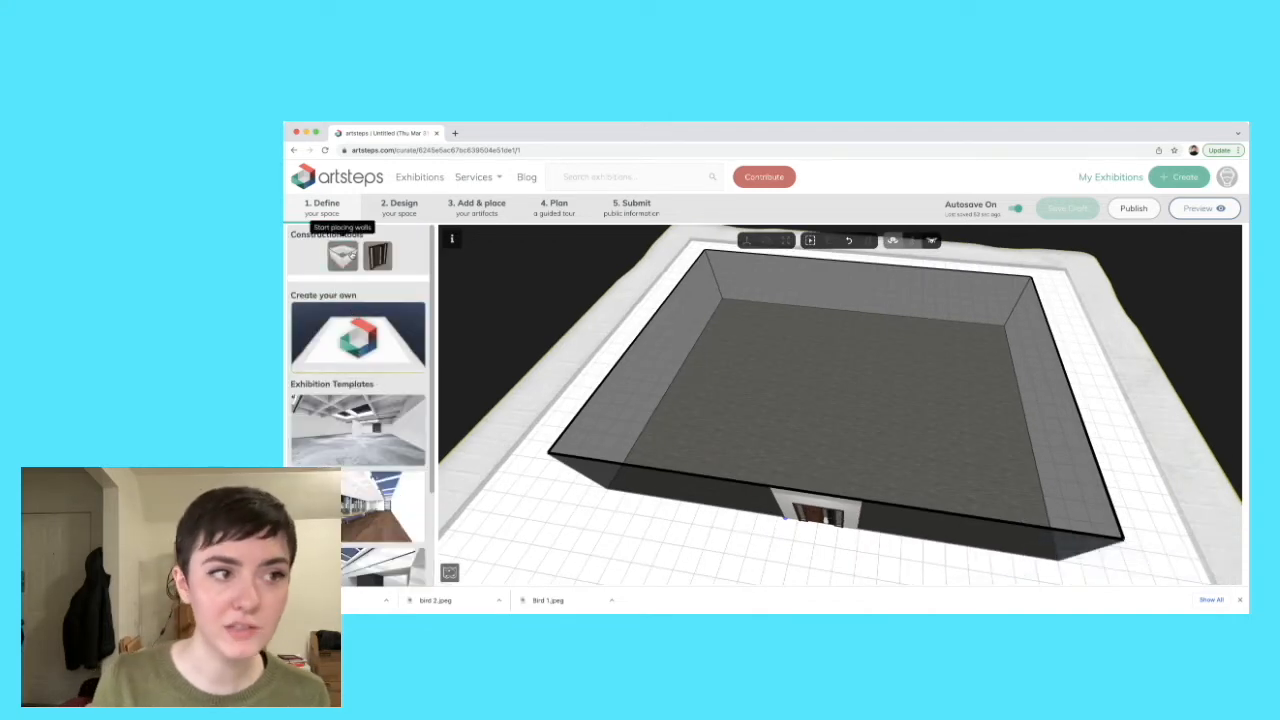
{"action": "left_click", "coordinate": [342, 256]}
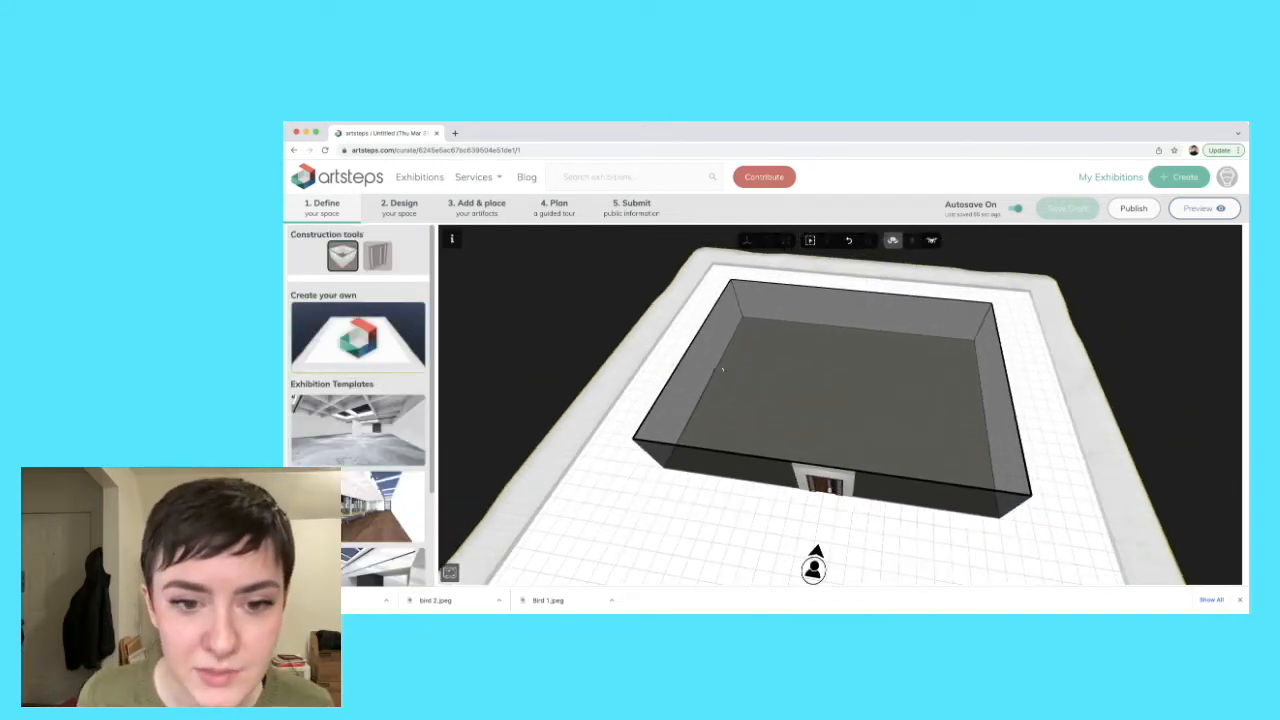
{"action": "left_click_drag", "start_coordinate": [720, 366], "coordinate": [814, 381]}
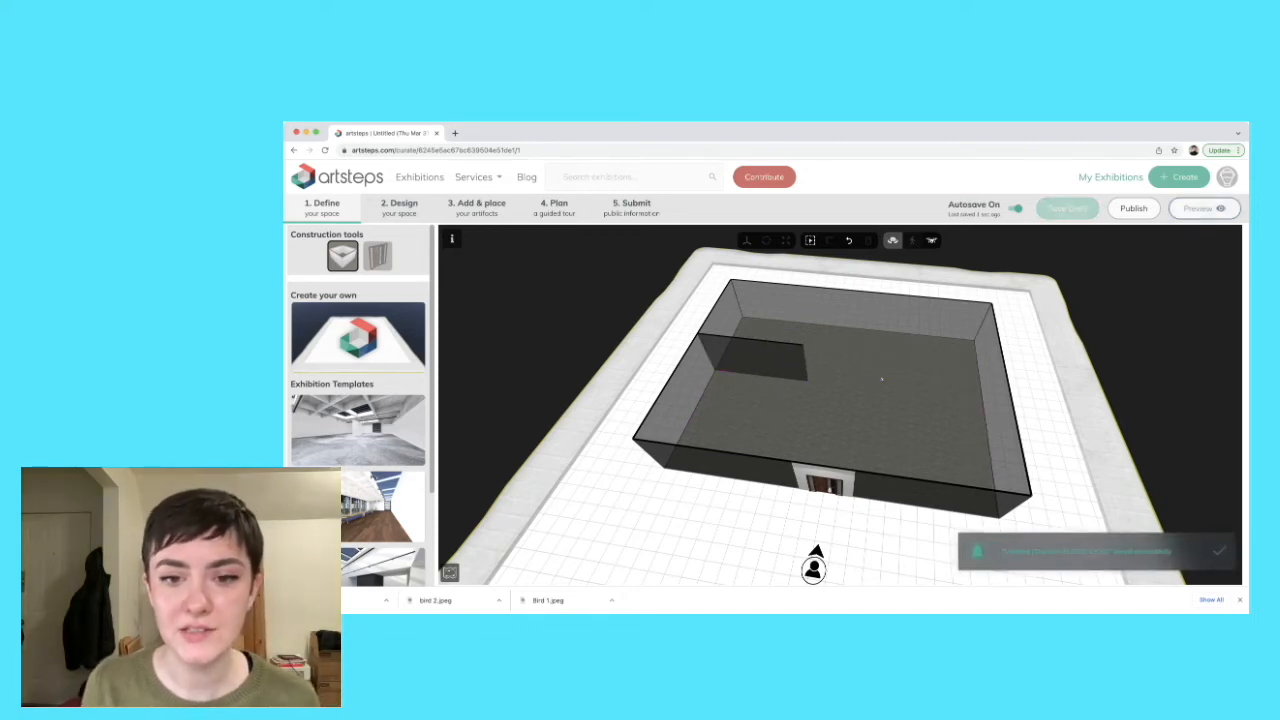
{"action": "left_click_drag", "start_coordinate": [810, 382], "coordinate": [822, 290]}
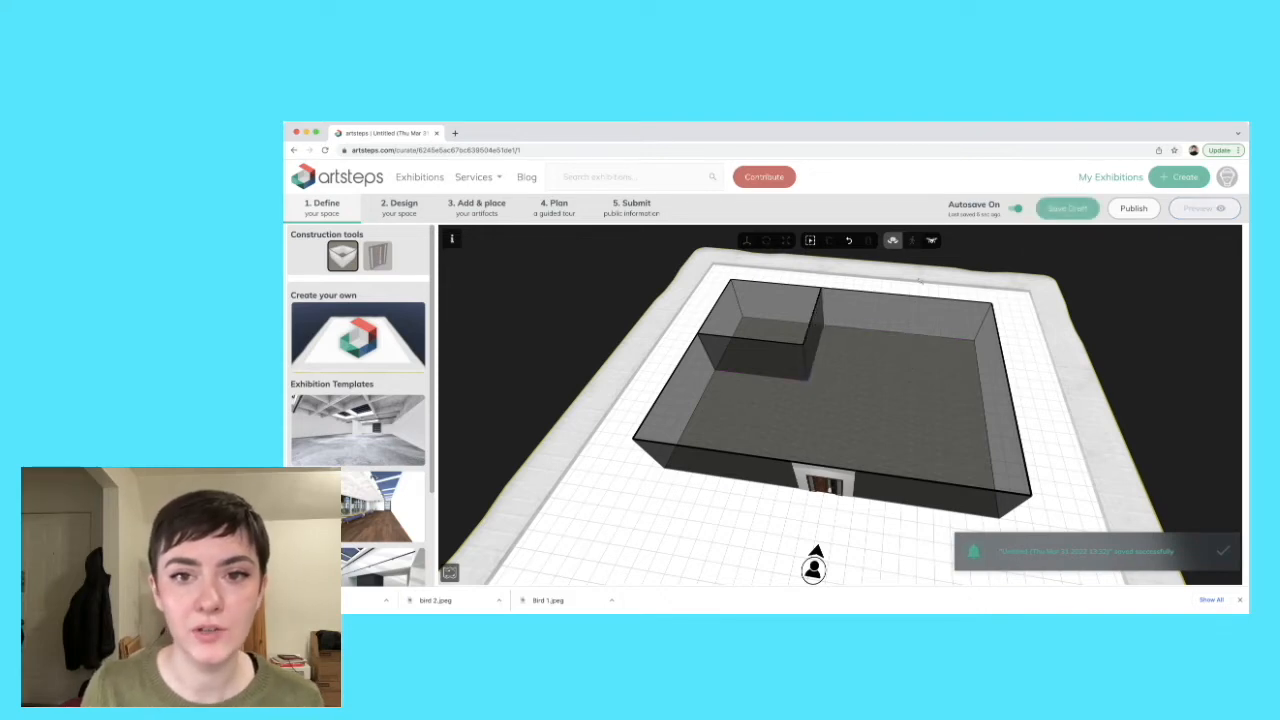
{"action": "left_click", "coordinate": [377, 256]}
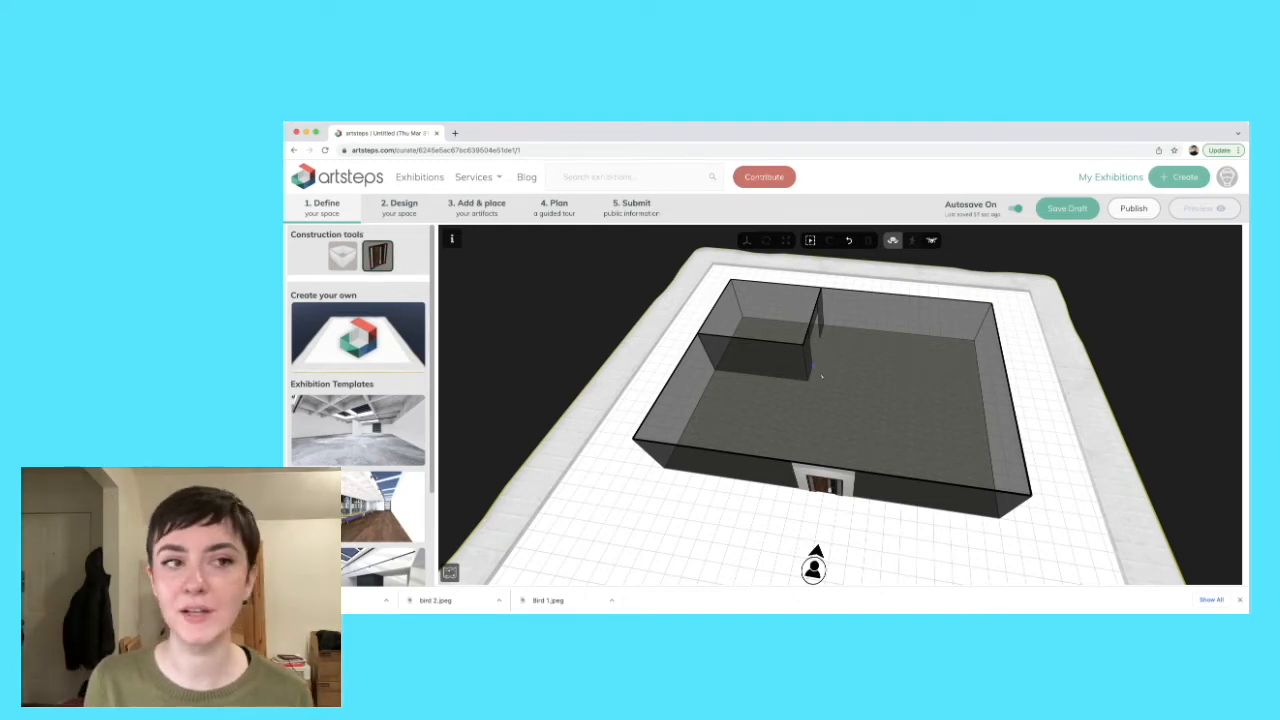
- Return to the Design stage and paint the main room's remaining white interior walls red, including the outward faces of the new partitions
{"action": "left_click", "coordinate": [394, 208]}
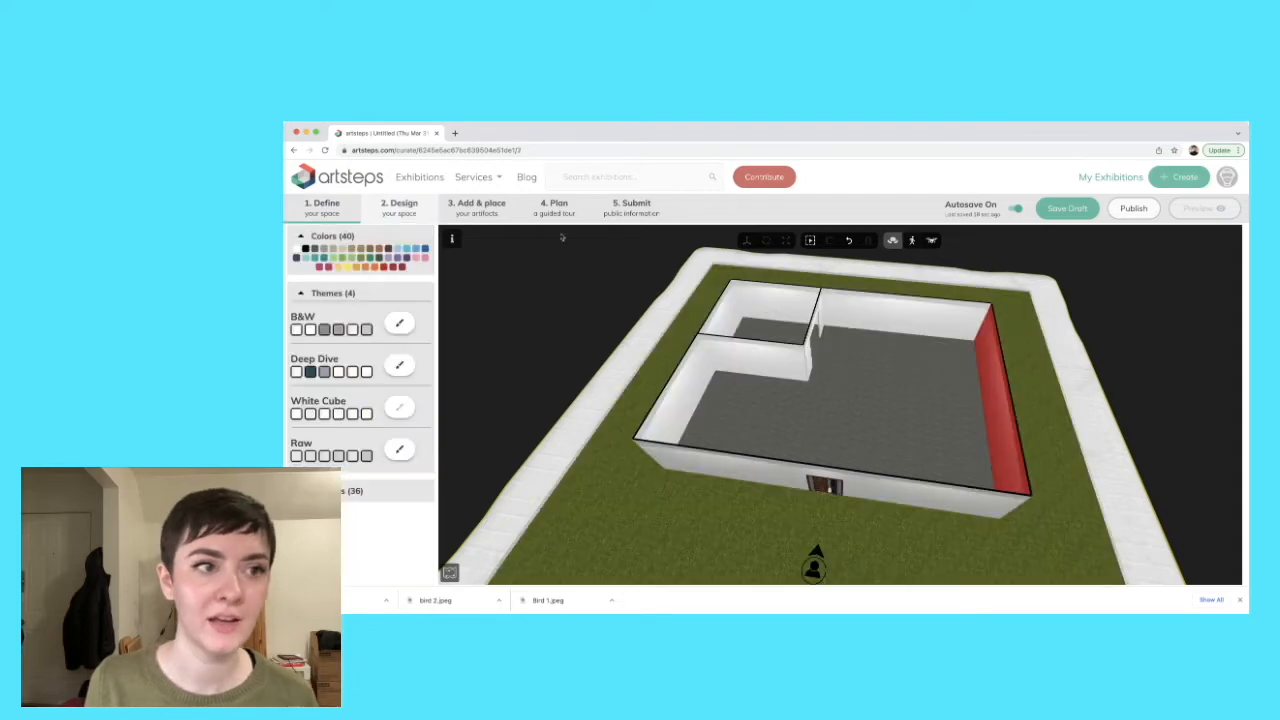
{"action": "mouse_move", "coordinate": [1115, 448]}
{"action": "left_mouse_down"}
{"action": "mouse_move", "coordinate": [943, 462]}
{"action": "mouse_move", "coordinate": [988, 438]}
{"action": "mouse_move", "coordinate": [1061, 445]}
{"action": "left_mouse_up"}
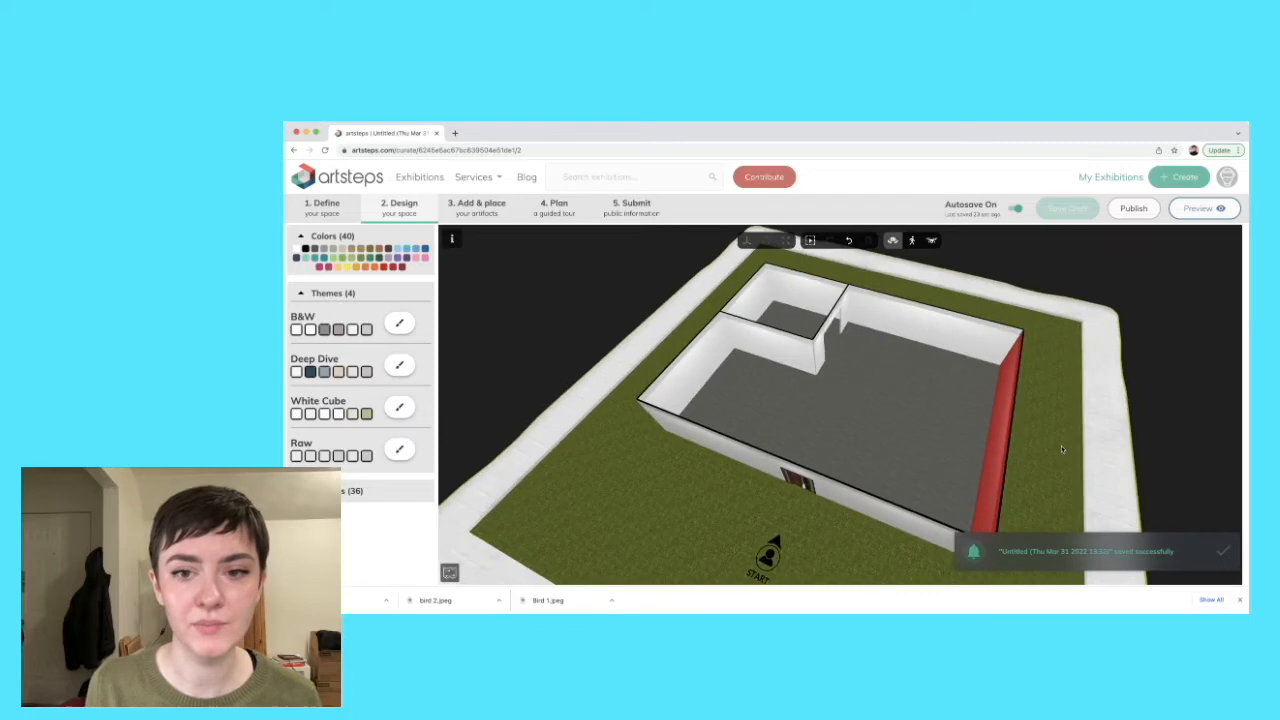
{"action": "left_click", "coordinate": [383, 267]}
{"action": "left_click", "coordinate": [735, 346]}
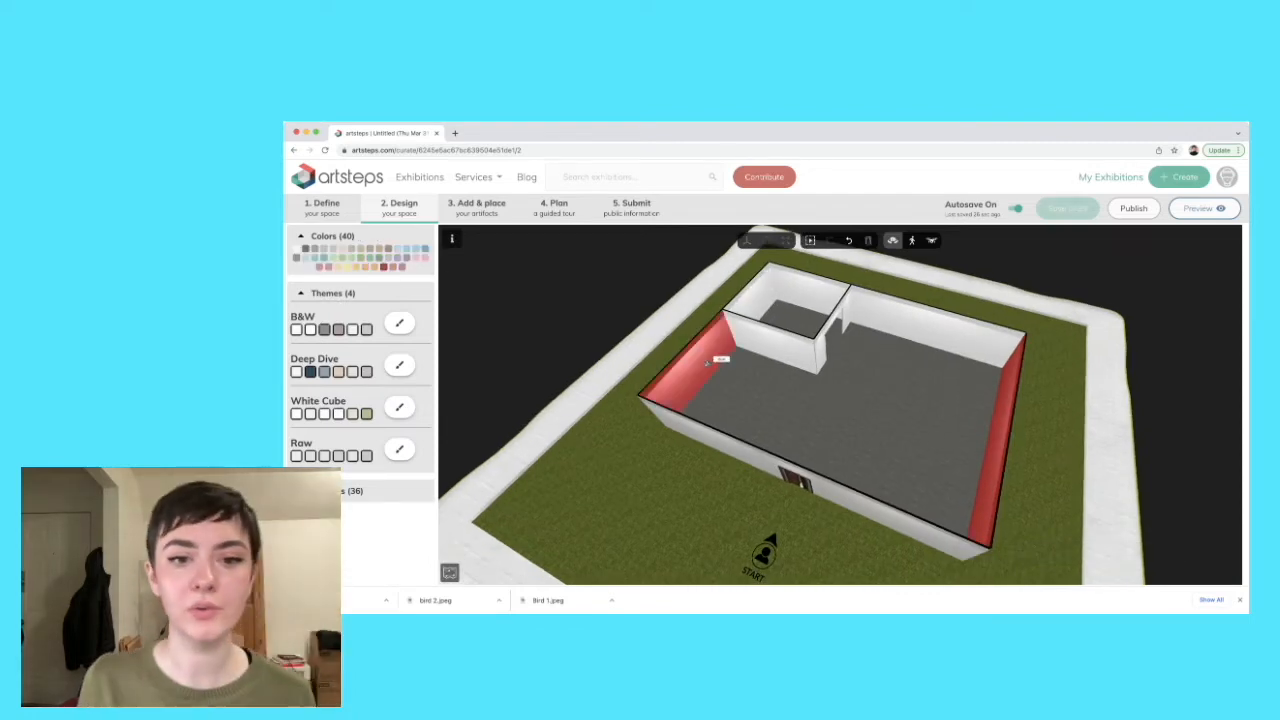
{"action": "left_click", "coordinate": [783, 346]}
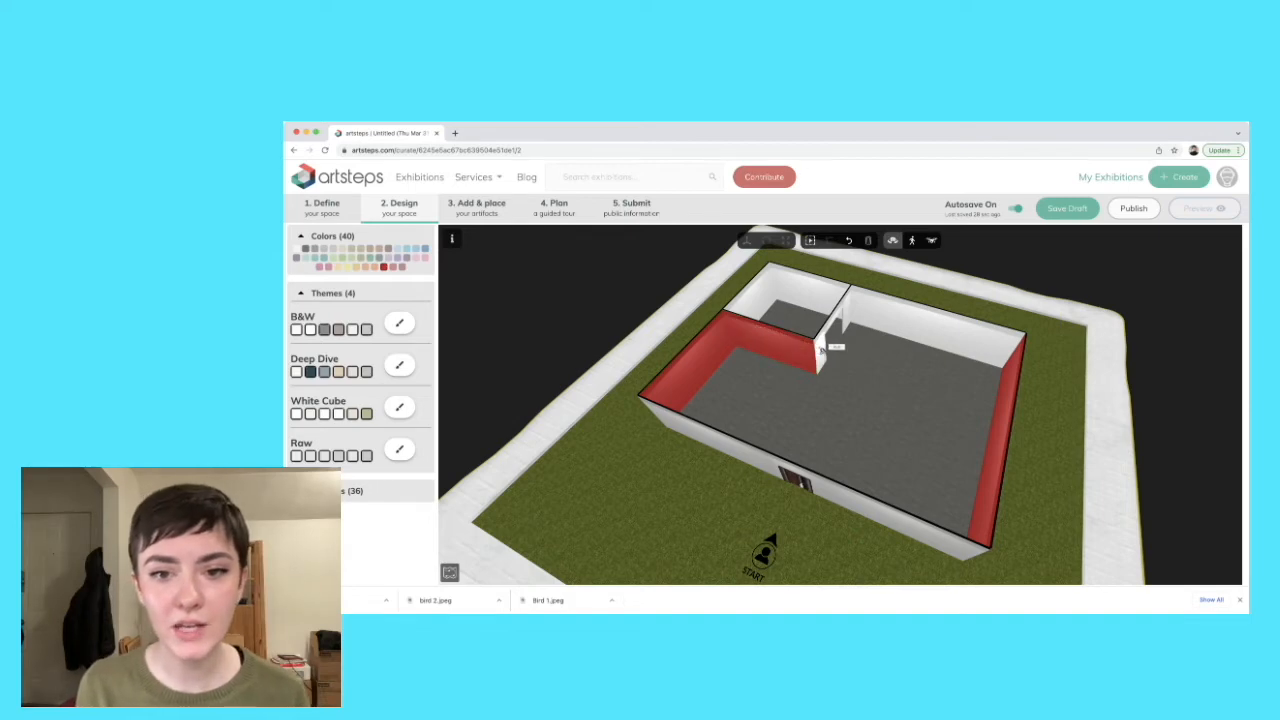
{"action": "left_click", "coordinate": [846, 314]}
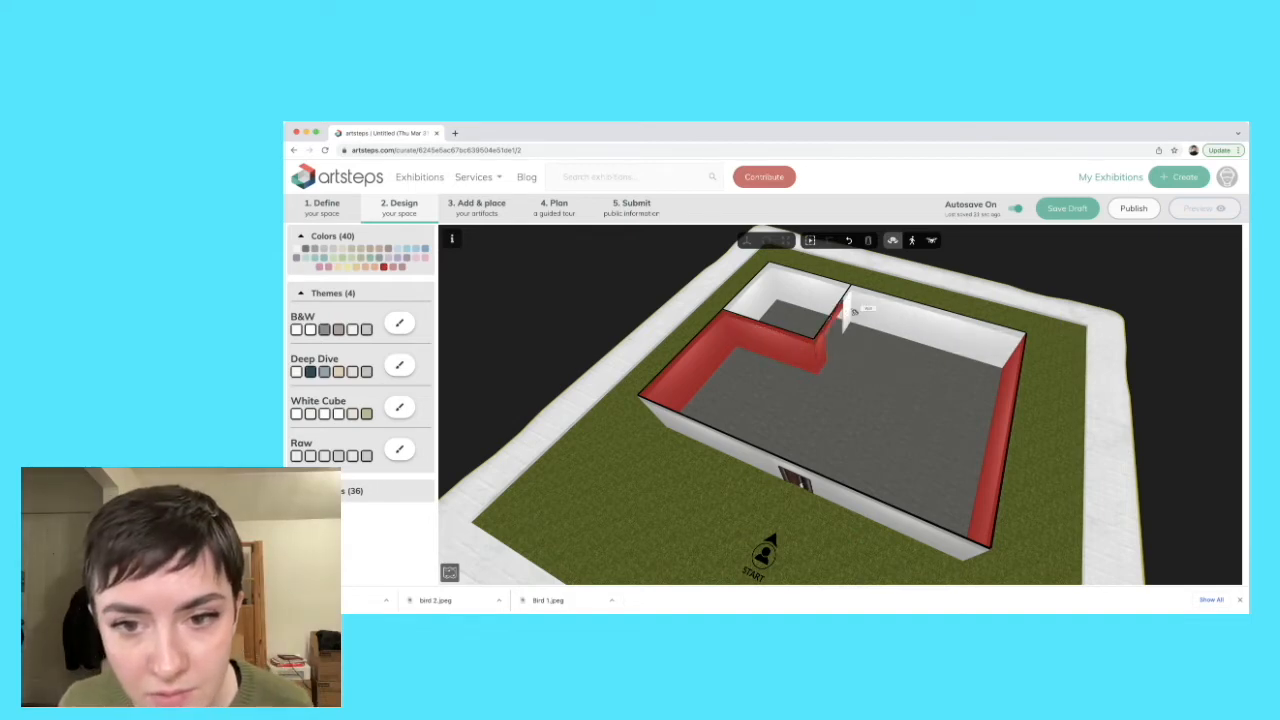
{"action": "left_click", "coordinate": [868, 312]}
{"action": "left_click_drag", "start_coordinate": [828, 418], "coordinate": [940, 408]}
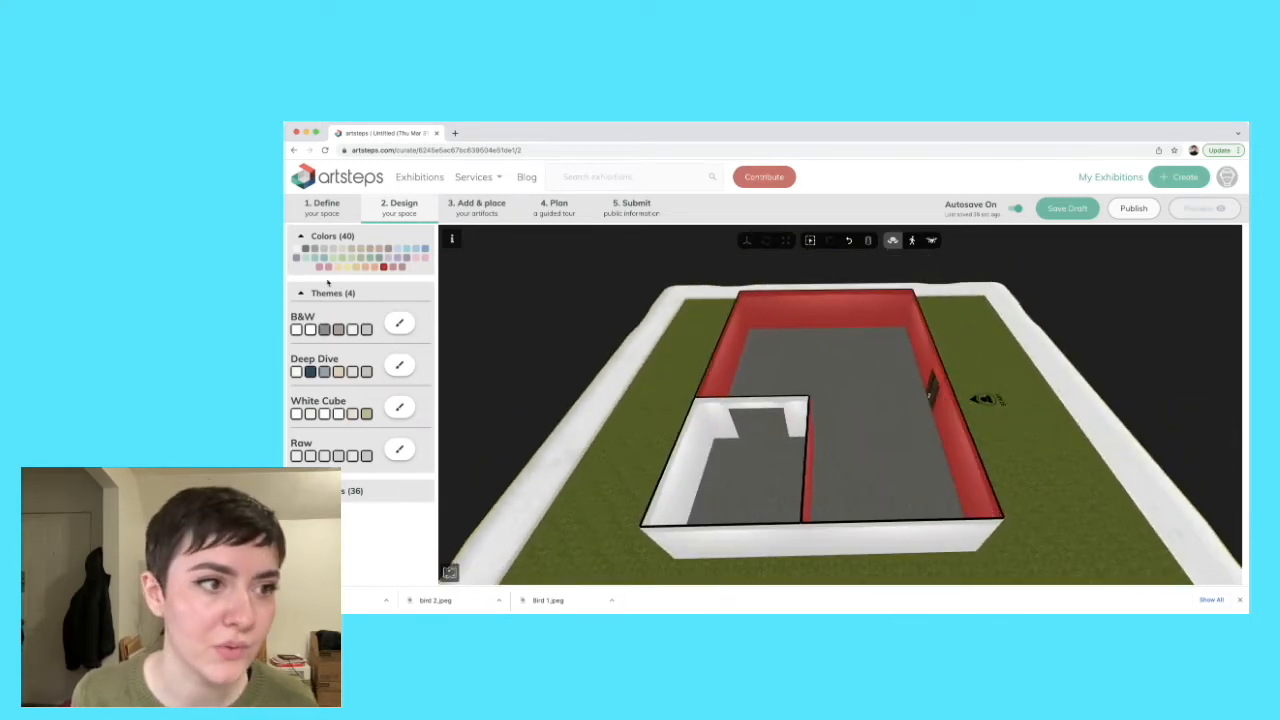
- Paint all interior walls of the partitioned corner room yellow
{"action": "left_click", "coordinate": [346, 267]}
{"action": "left_click", "coordinate": [718, 424]}
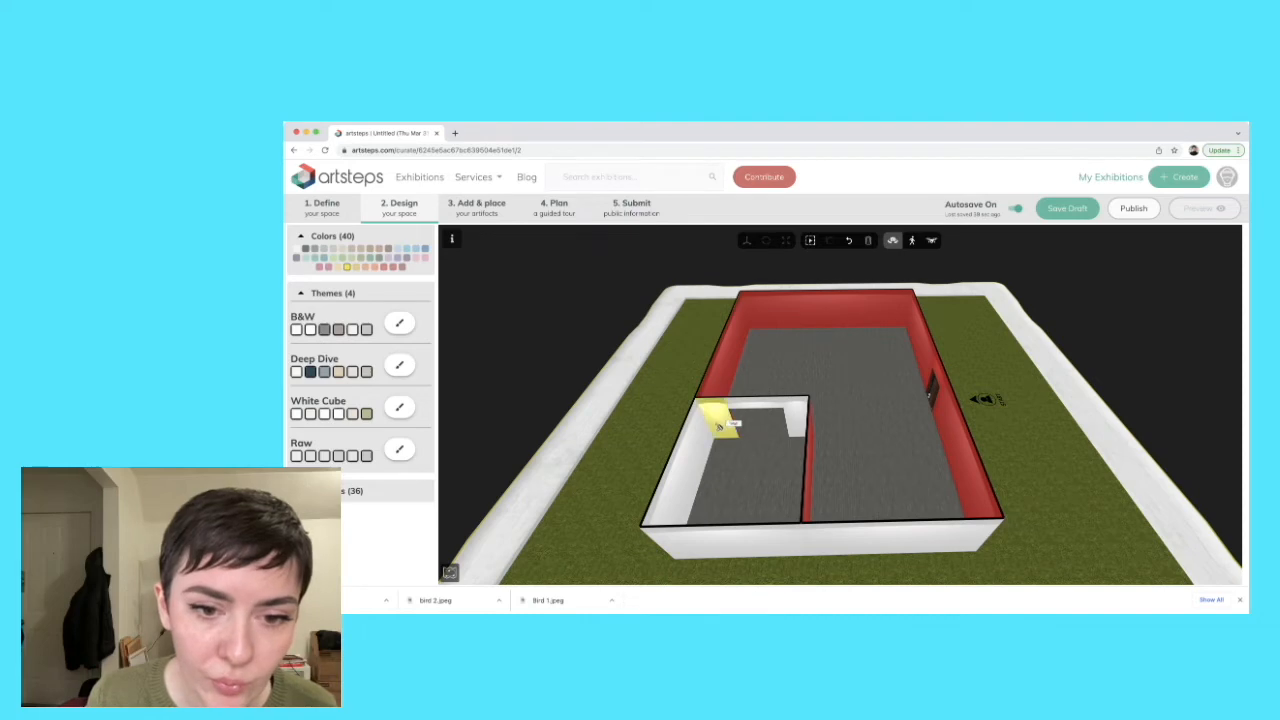
{"action": "scroll", "coordinate": [718, 424], "scroll_direction": "down", "scroll_amount": 5}
{"action": "scroll", "coordinate": [828, 408], "scroll_direction": "up", "scroll_amount": 10}
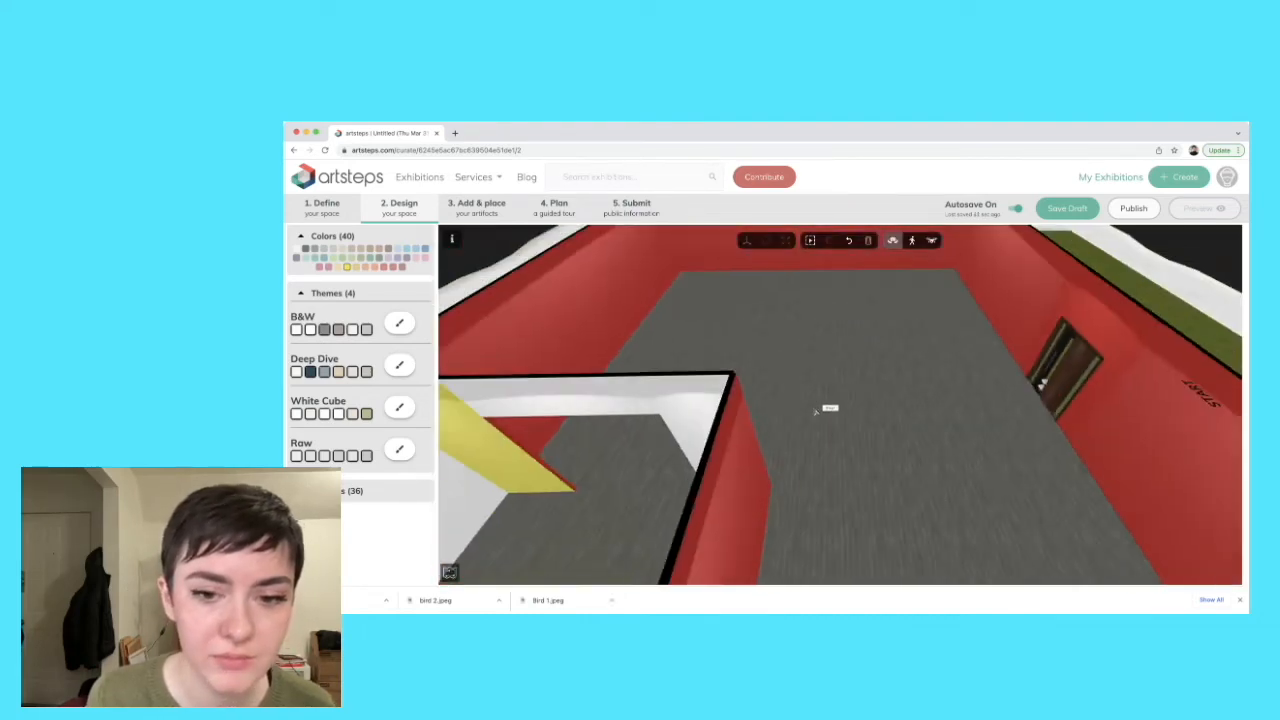
{"action": "scroll", "coordinate": [817, 410], "scroll_direction": "down", "scroll_amount": 5}
{"action": "left_click", "coordinate": [716, 404]}
{"action": "left_click", "coordinate": [783, 412]}
{"action": "left_click", "coordinate": [640, 460]}
{"action": "left_click_drag", "start_coordinate": [703, 492], "coordinate": [774, 489]}
{"action": "left_click_drag", "start_coordinate": [1000, 466], "coordinate": [932, 336]}
{"action": "left_click_drag", "start_coordinate": [967, 326], "coordinate": [924, 380]}
{"action": "left_click_drag", "start_coordinate": [794, 329], "coordinate": [903, 345]}
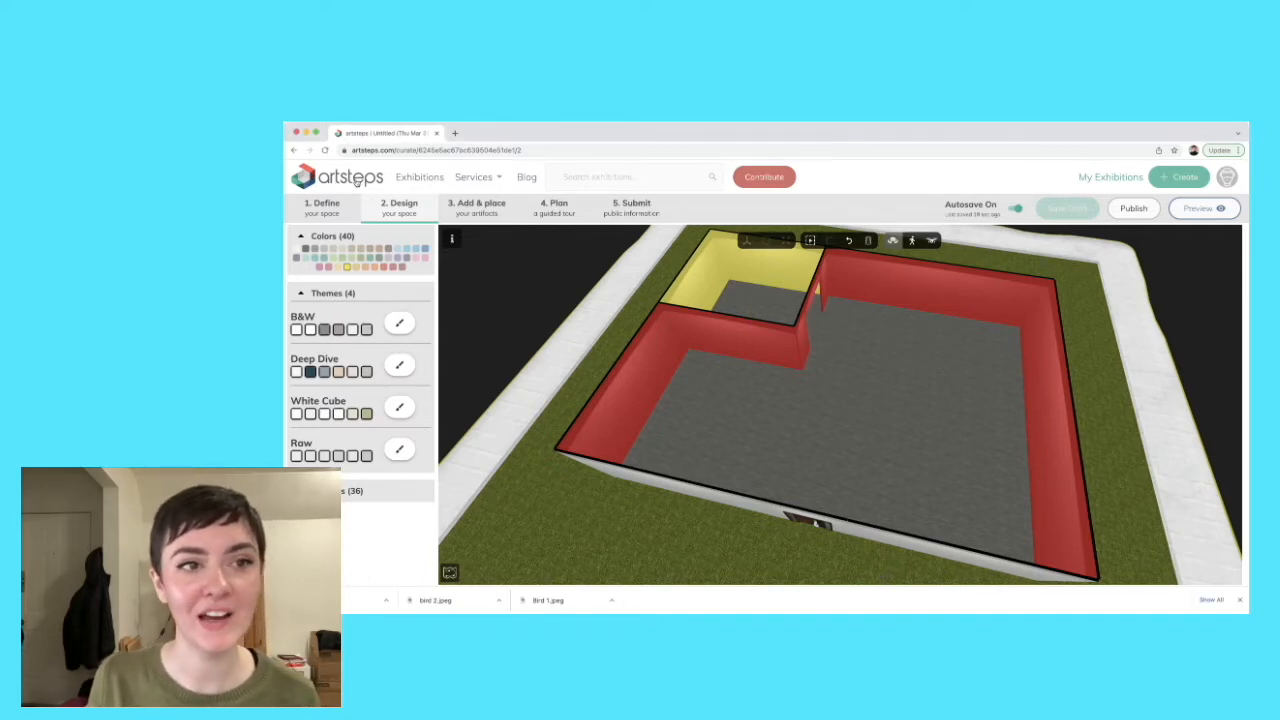
- Go to the Add & place stage and upload Bird 1.jpeg as a new image artifact
{"action": "left_click", "coordinate": [493, 212]}
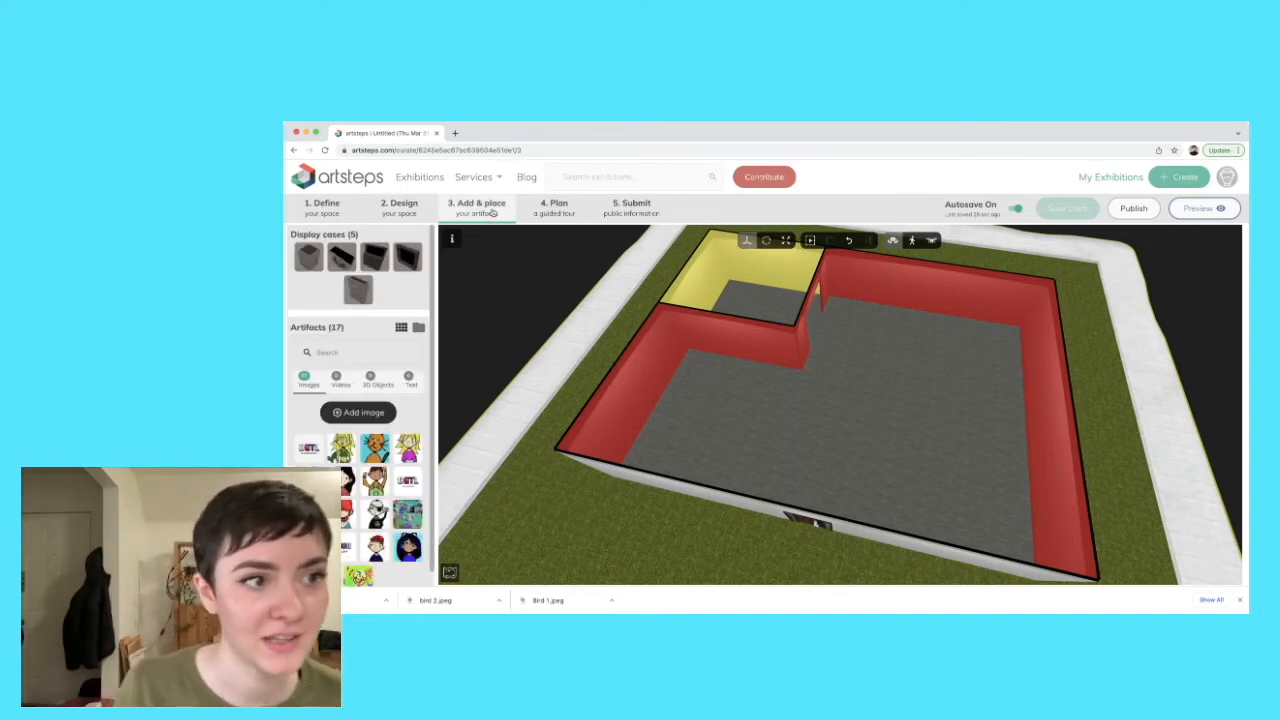
{"action": "scroll", "coordinate": [385, 480], "scroll_direction": "down", "scroll_amount": 5}
{"action": "scroll", "coordinate": [396, 491], "scroll_direction": "up", "scroll_amount": 5}
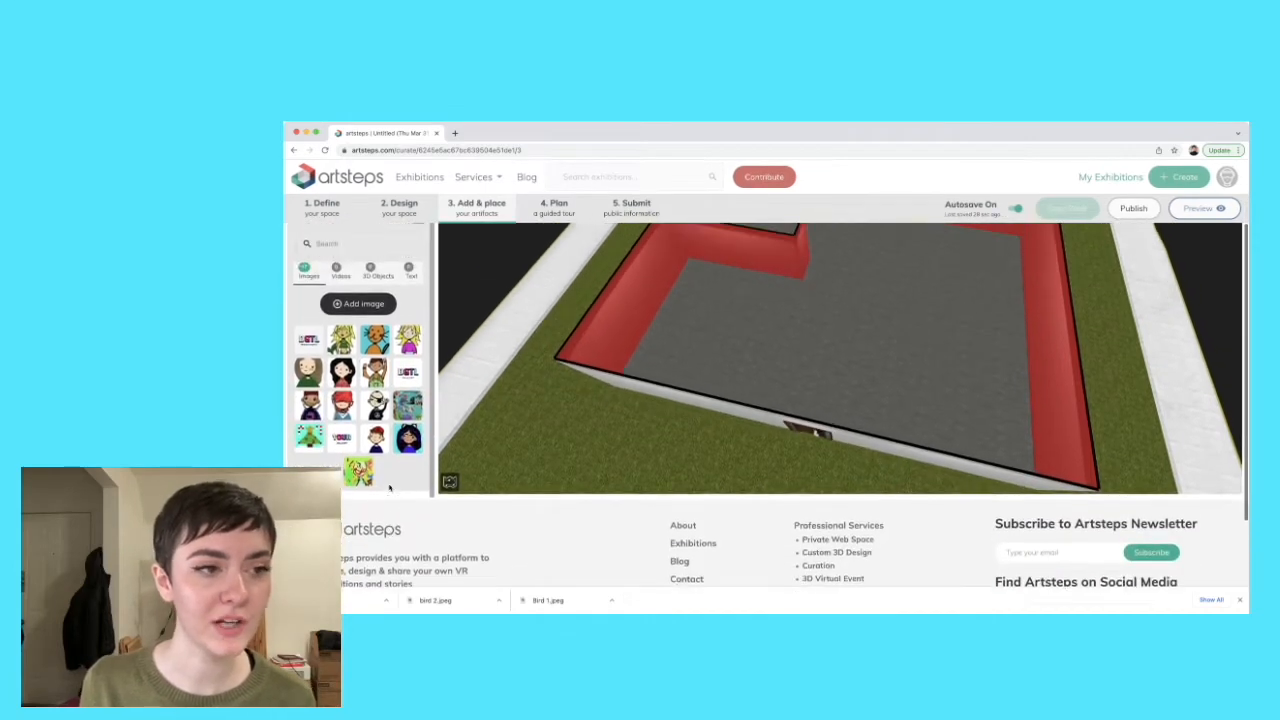
{"action": "scroll", "coordinate": [375, 430], "scroll_direction": "up", "scroll_amount": 1}
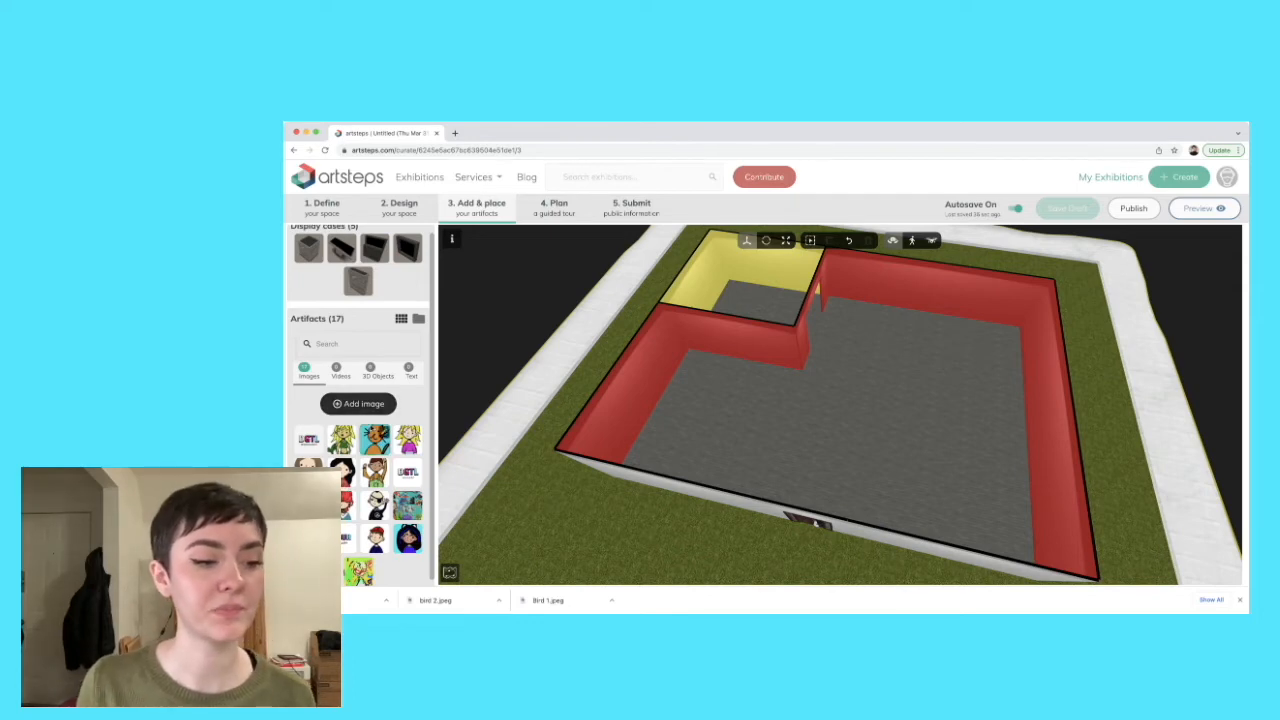
{"action": "left_click", "coordinate": [358, 404]}
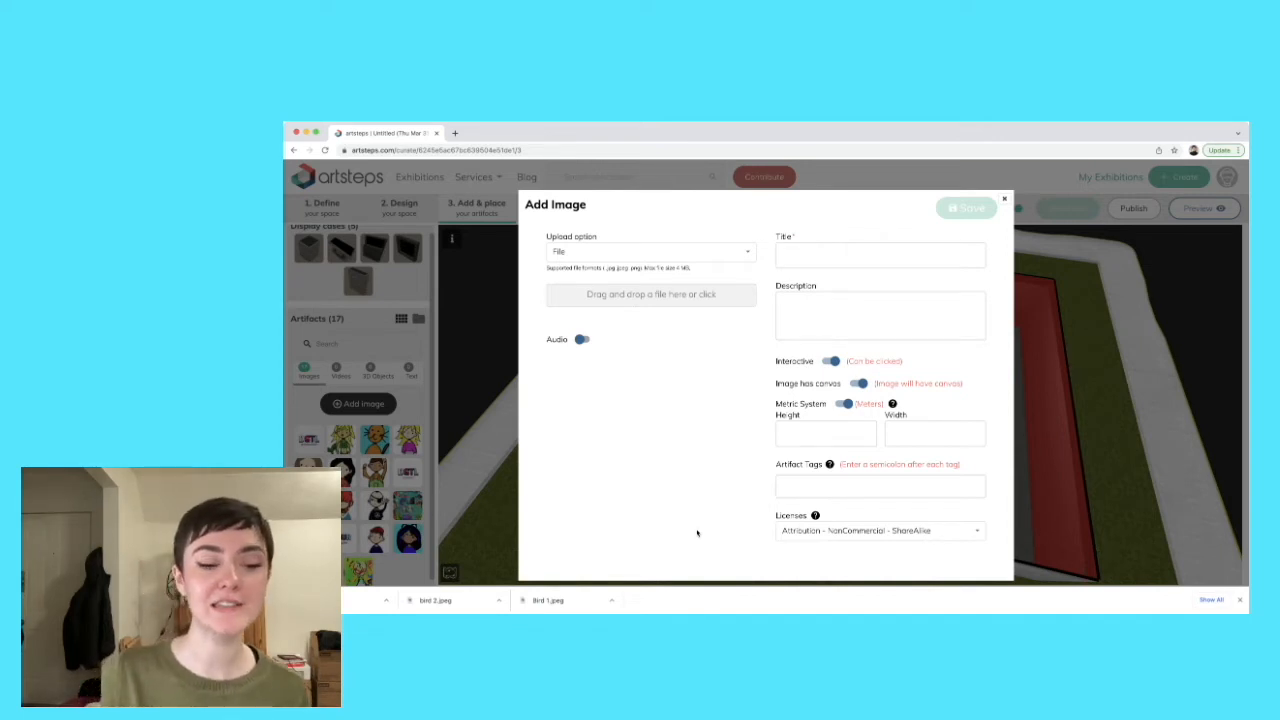
{"action": "left_click_drag", "start_coordinate": [558, 603], "coordinate": [643, 310]}
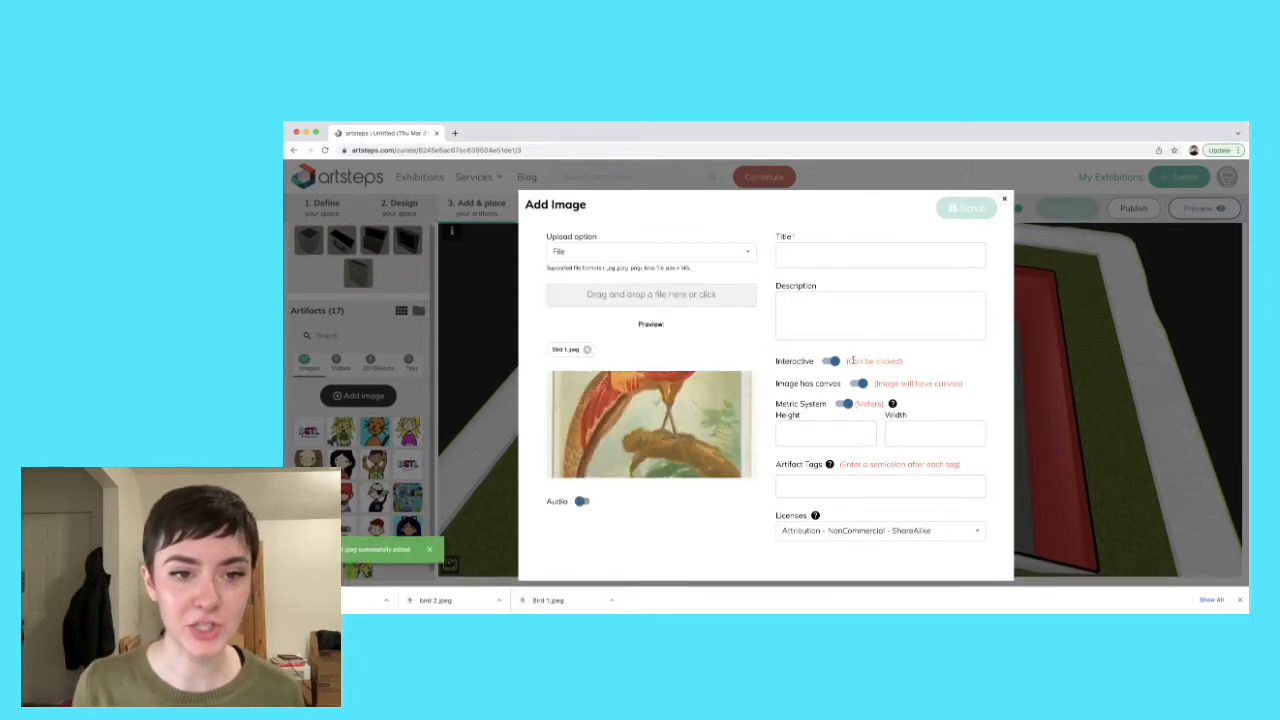
- Title the uploaded image "Bird 1" and save it, leaving the description empty
{"action": "left_click", "coordinate": [810, 255]}
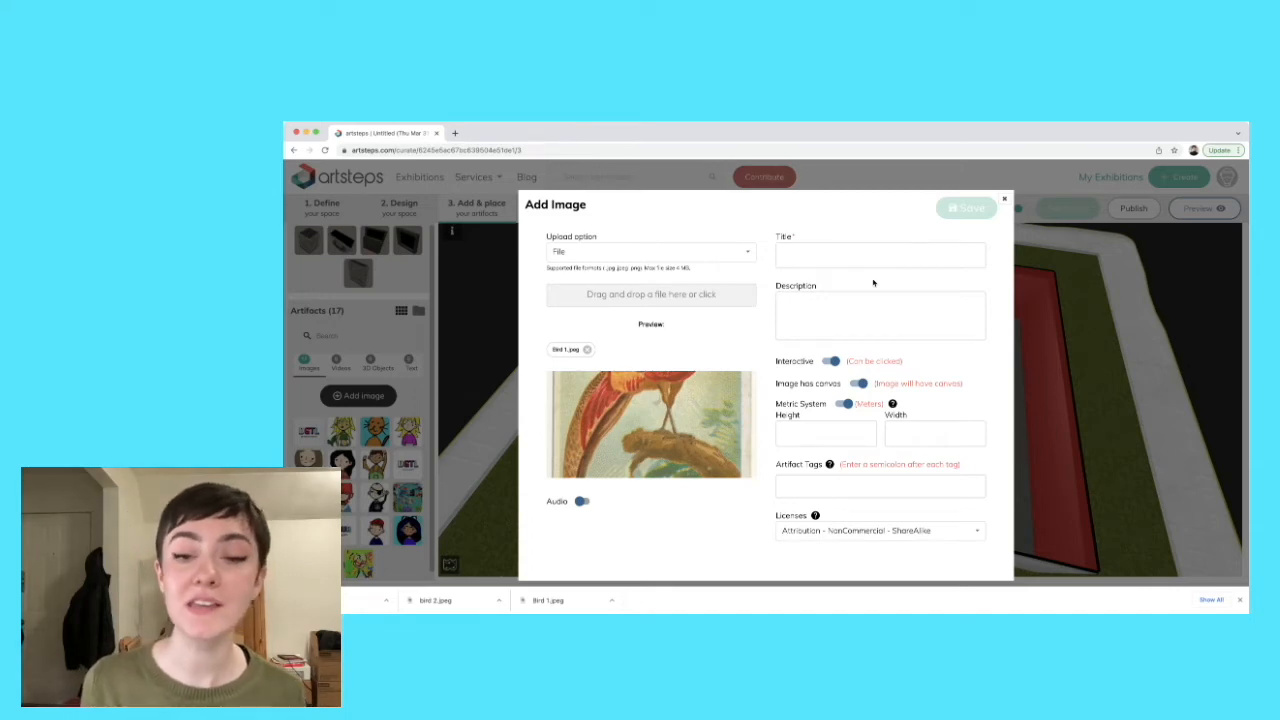
{"action": "left_click", "coordinate": [825, 258]}
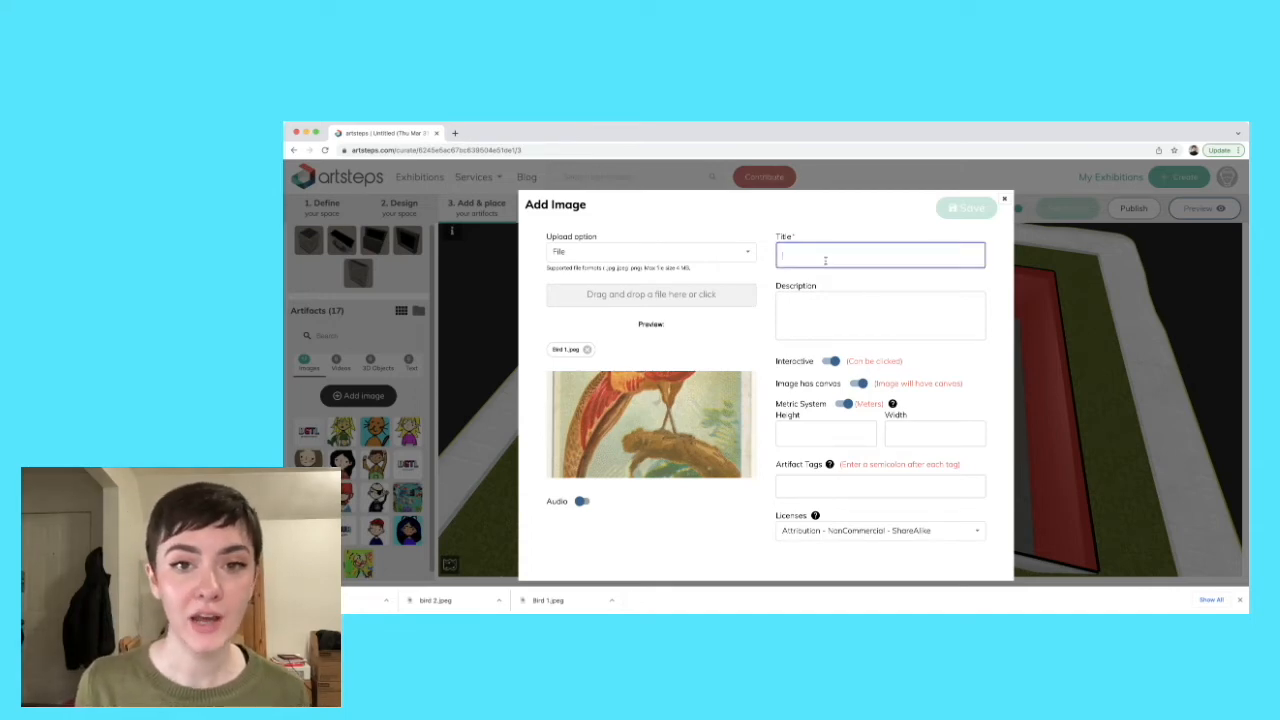
{"action": "type", "text": "Bird 1"}
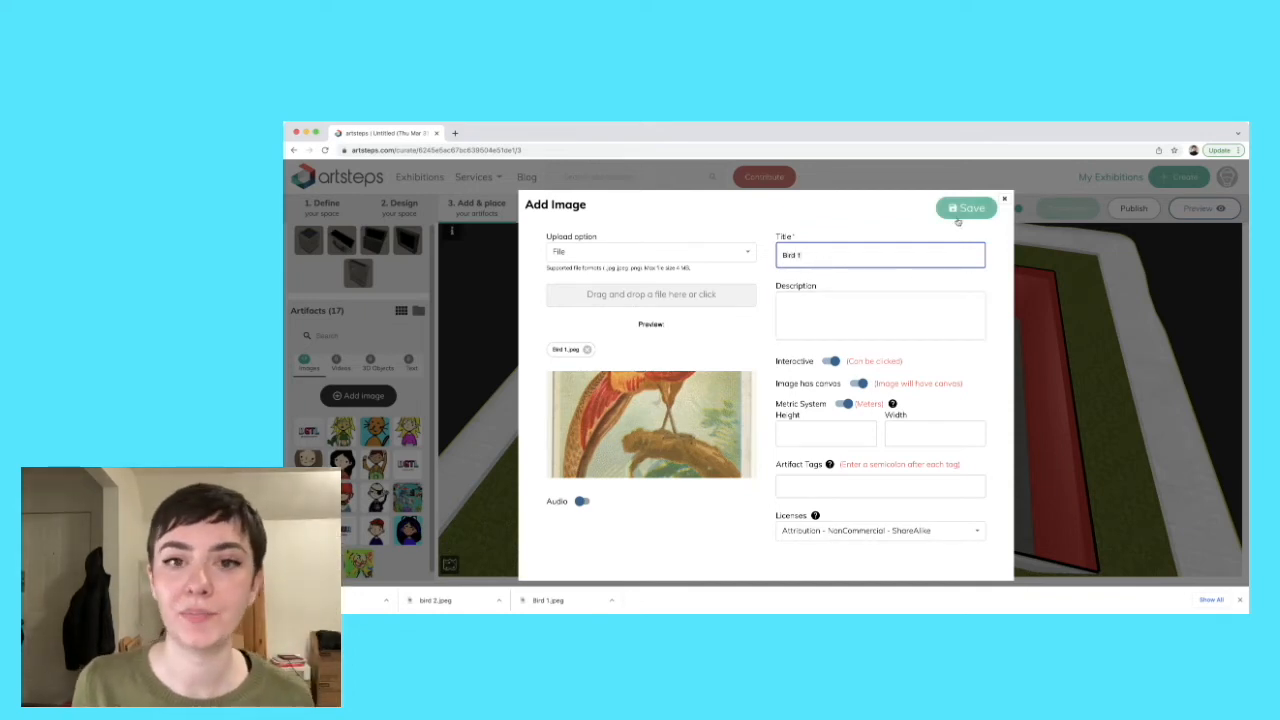
{"action": "left_click", "coordinate": [840, 315]}
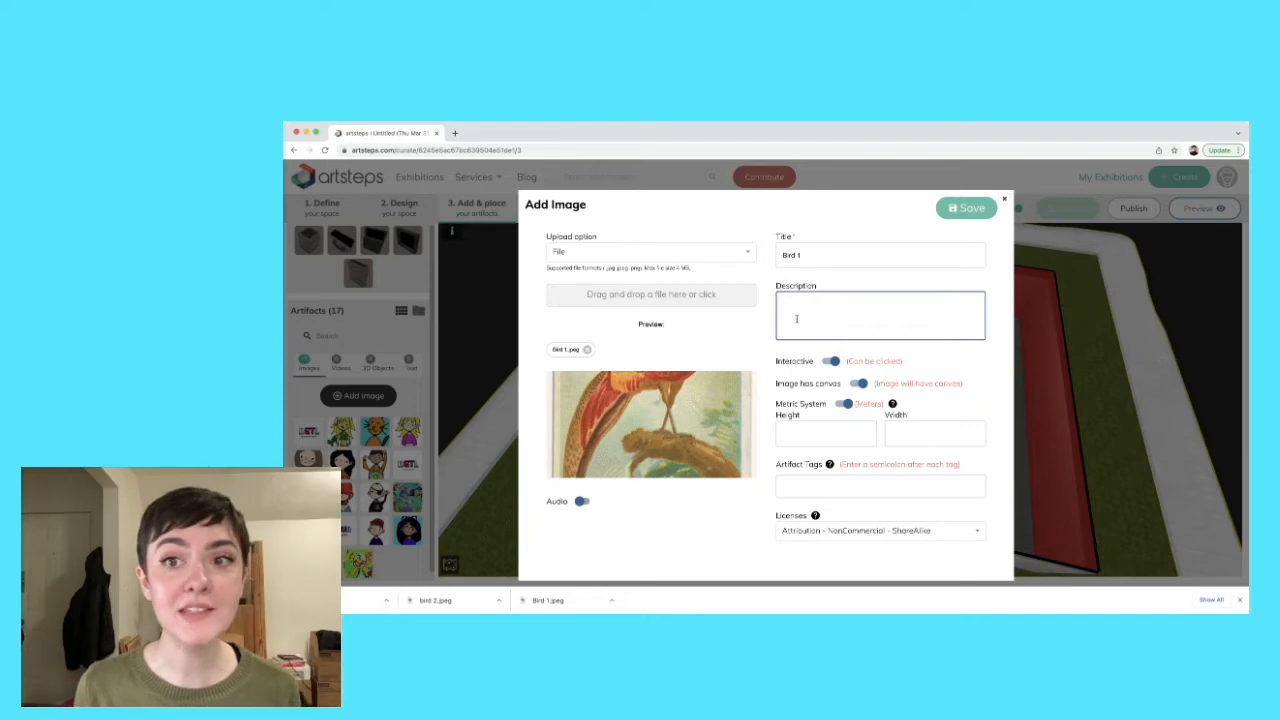
{"action": "left_click", "coordinate": [966, 208]}
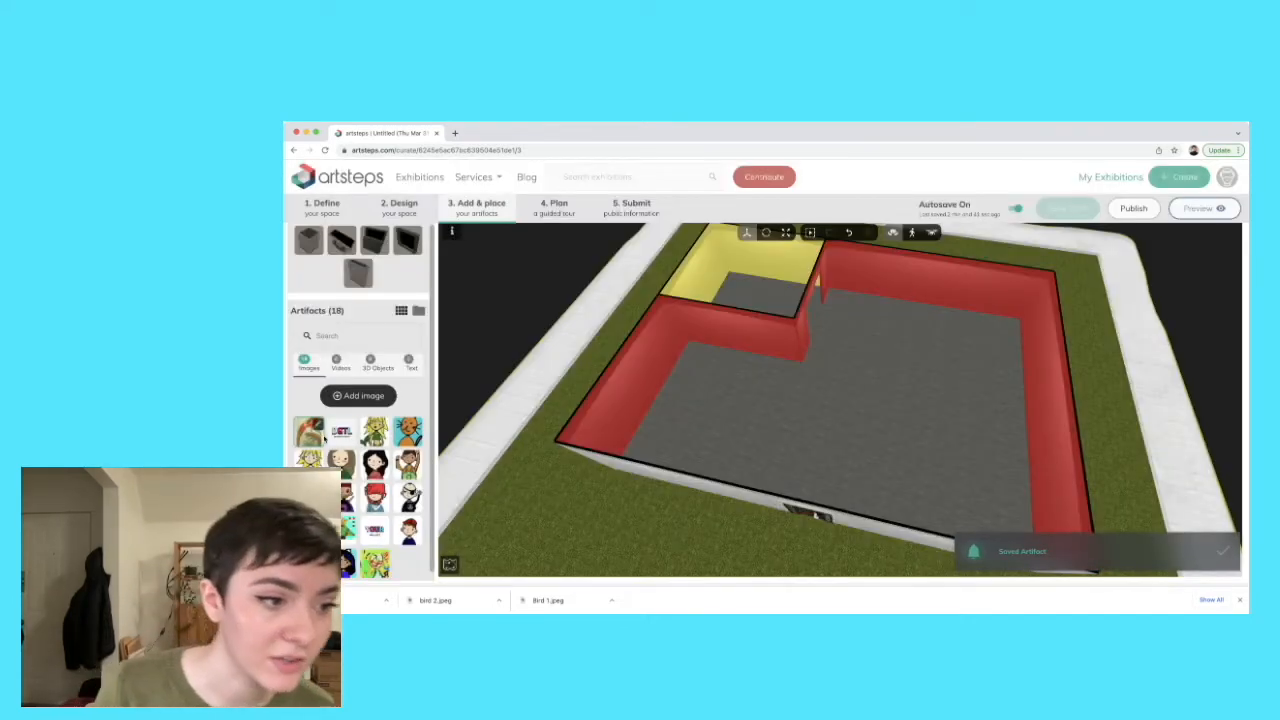
- Add bird 2.jpeg and one more bird picture to the image artifacts
{"action": "scroll", "coordinate": [312, 438], "scroll_direction": "up", "scroll_amount": 1}
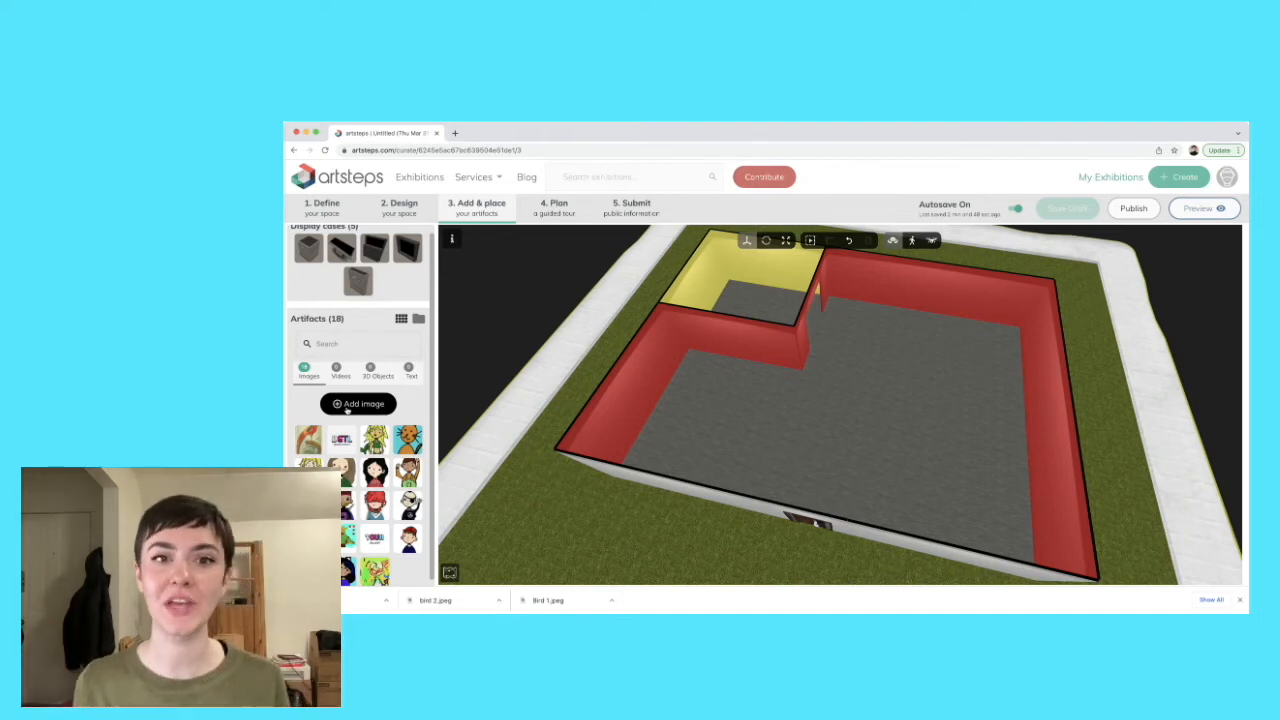
{"action": "left_click", "coordinate": [348, 406]}
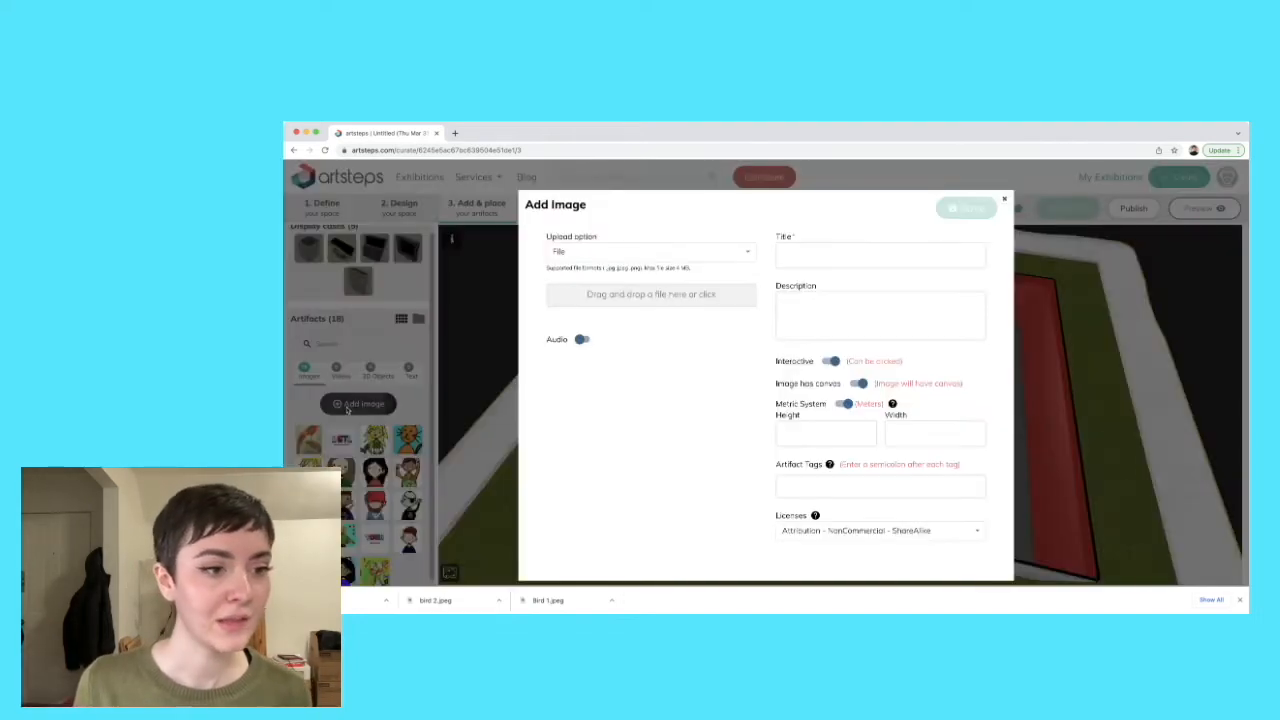
{"action": "left_click_drag", "start_coordinate": [470, 598], "coordinate": [603, 400]}
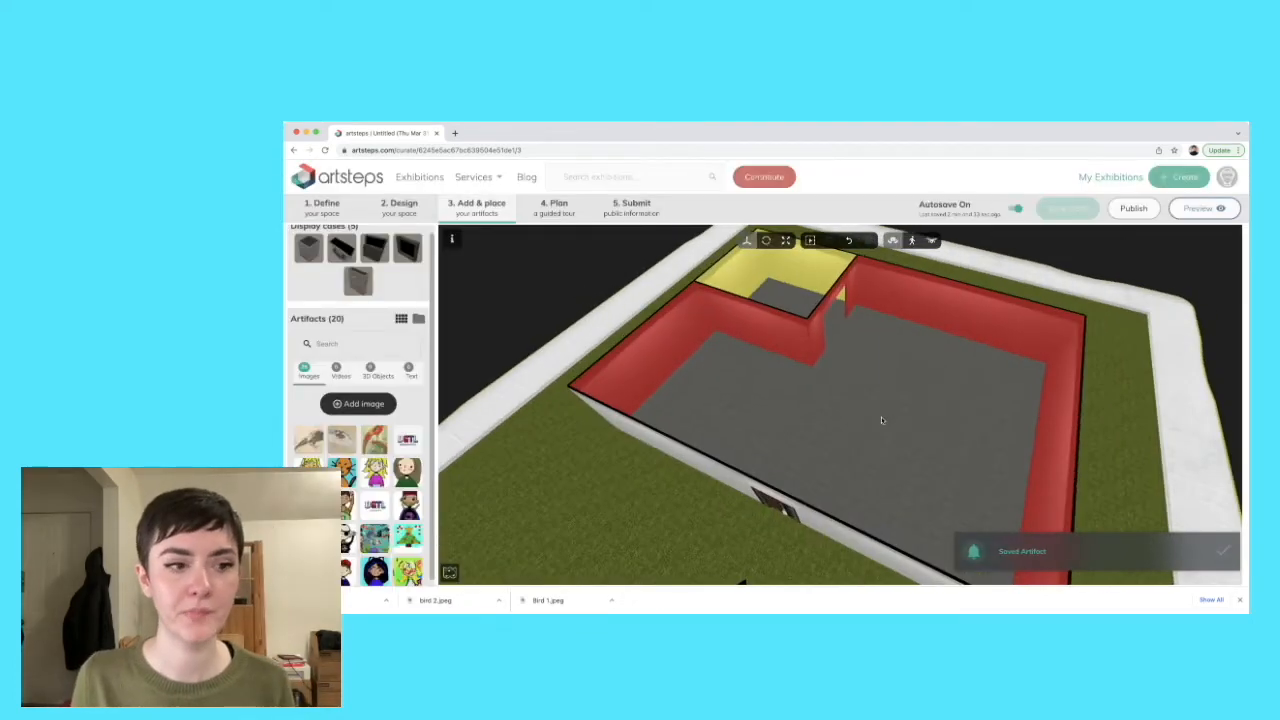
- Compare the first-person and orbit camera views of the exhibition, looking at the gallery from above and from the entrance
{"action": "mouse_move", "coordinate": [881, 416]}
{"action": "left_mouse_down"}
{"action": "mouse_move", "coordinate": [894, 423]}
{"action": "mouse_move", "coordinate": [782, 403]}
{"action": "mouse_move", "coordinate": [908, 421]}
{"action": "mouse_move", "coordinate": [884, 400]}
{"action": "mouse_move", "coordinate": [805, 422]}
{"action": "mouse_move", "coordinate": [888, 417]}
{"action": "left_mouse_up"}
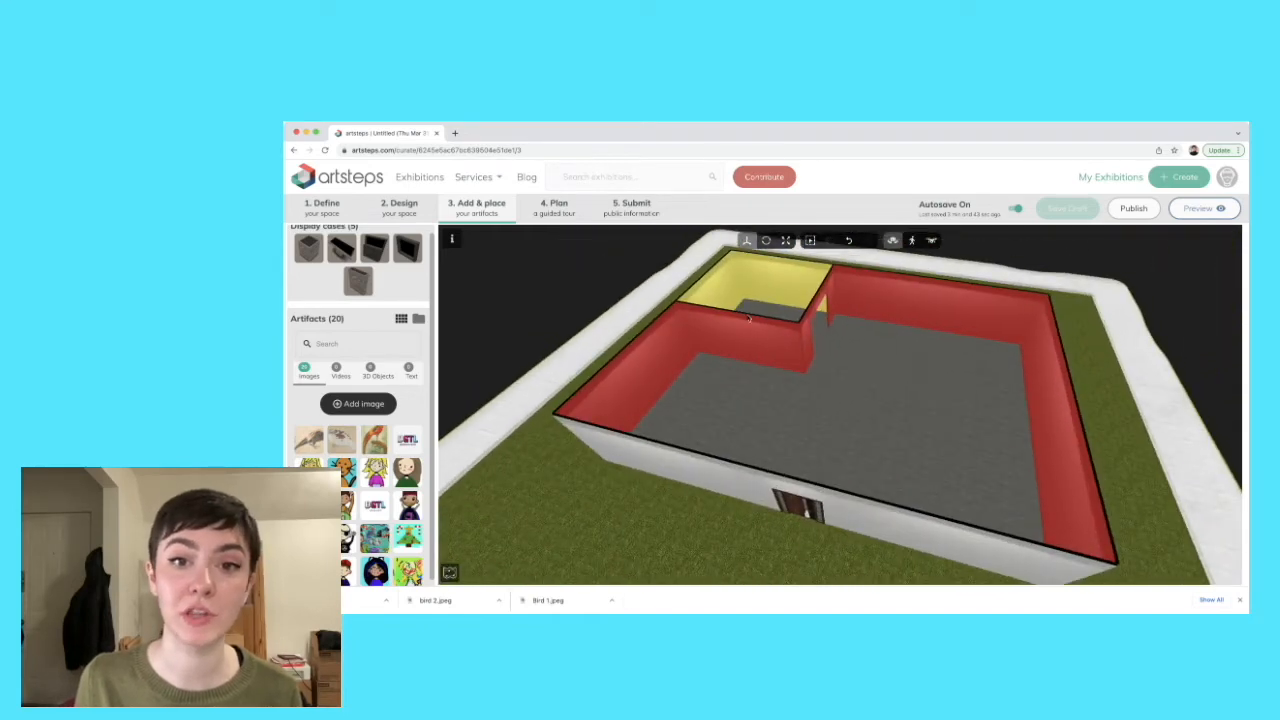
{"action": "scroll", "coordinate": [767, 327], "scroll_direction": "up", "scroll_amount": 5}
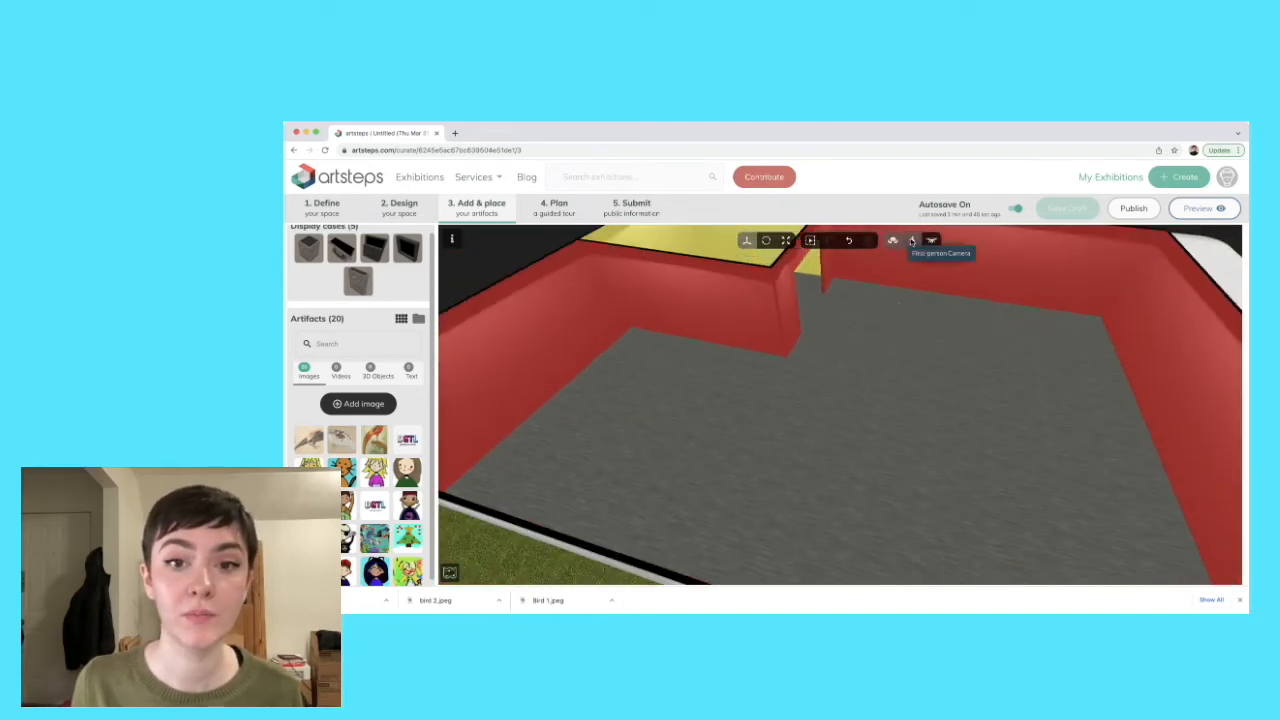
{"action": "left_click", "coordinate": [911, 241]}
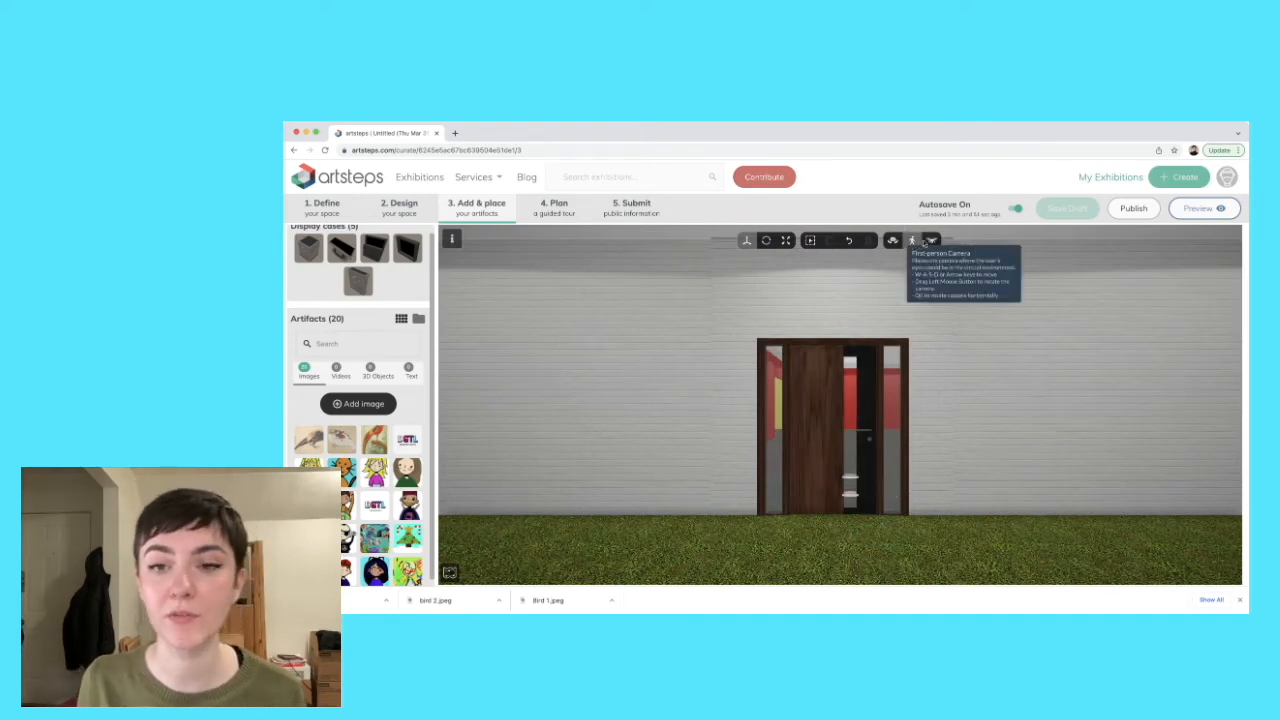
{"action": "left_click_drag", "start_coordinate": [995, 555], "coordinate": [1042, 497]}
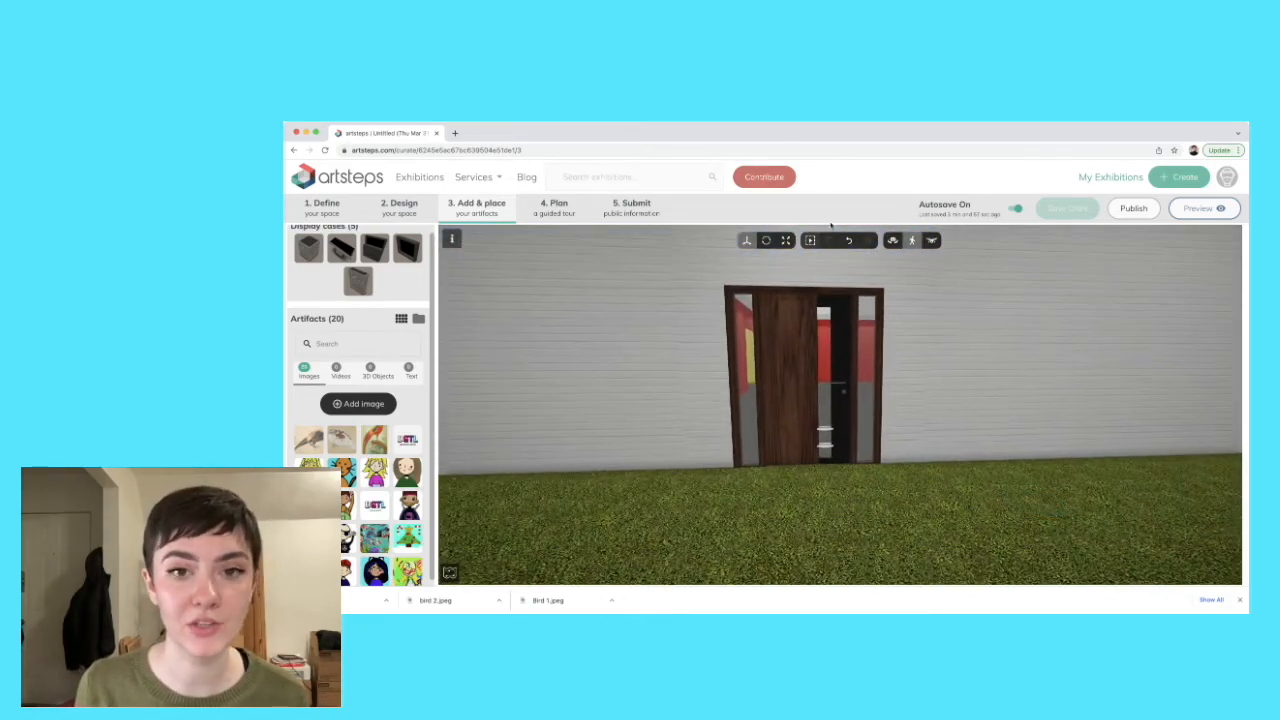
{"action": "left_click", "coordinate": [892, 240]}
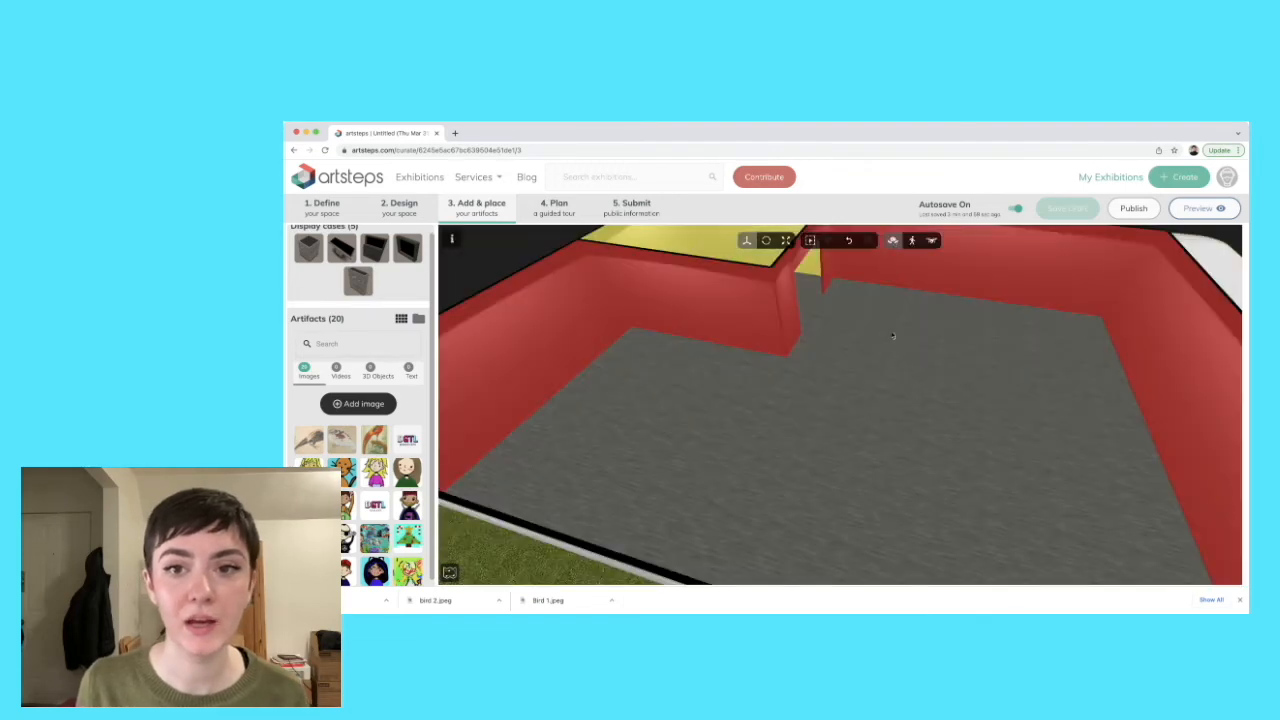
{"action": "left_click", "coordinate": [892, 240]}
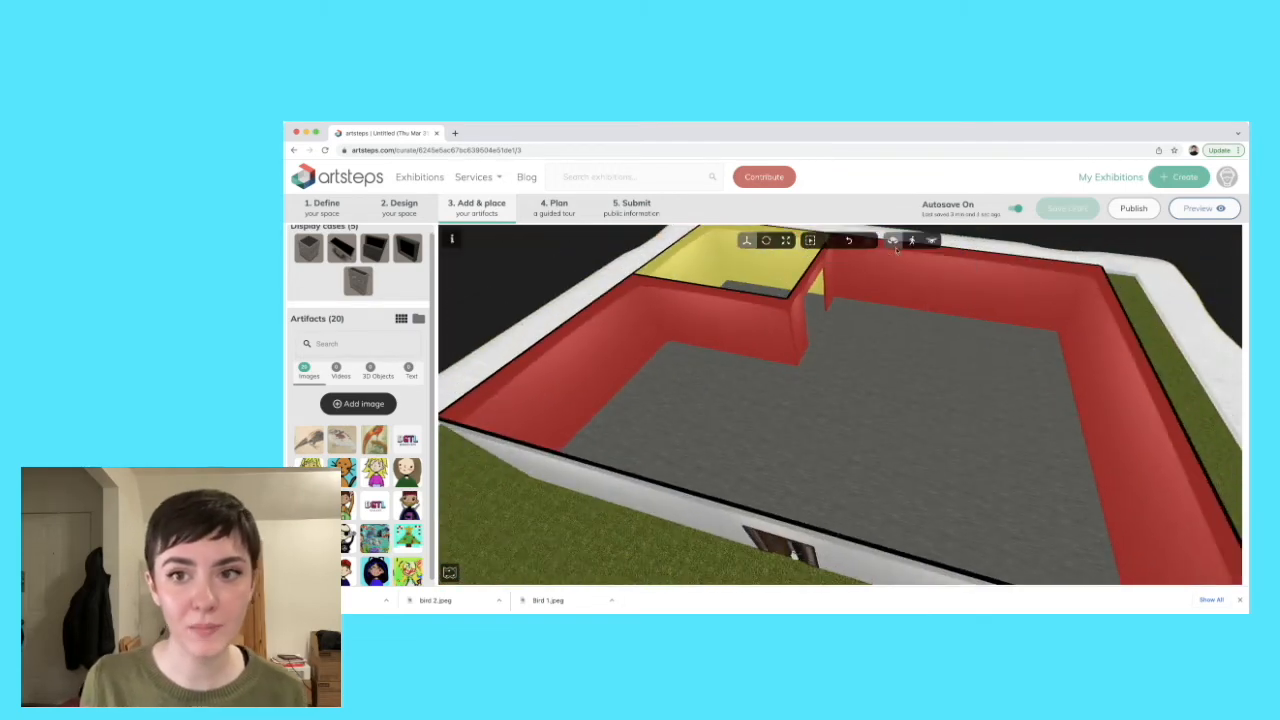
{"action": "scroll", "coordinate": [902, 333], "scroll_direction": "up", "scroll_amount": 5}
{"action": "scroll", "coordinate": [900, 332], "scroll_direction": "down", "scroll_amount": 5}
{"action": "left_click", "coordinate": [931, 242]}
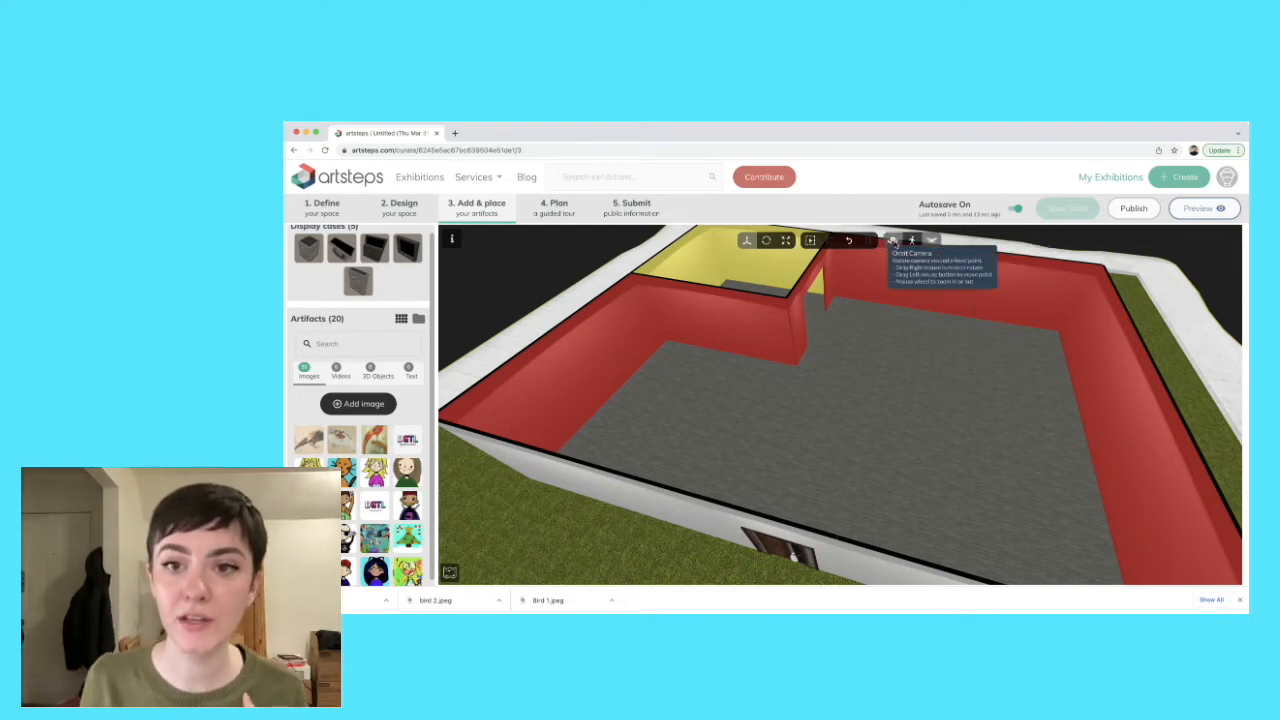
{"action": "left_click", "coordinate": [913, 241]}
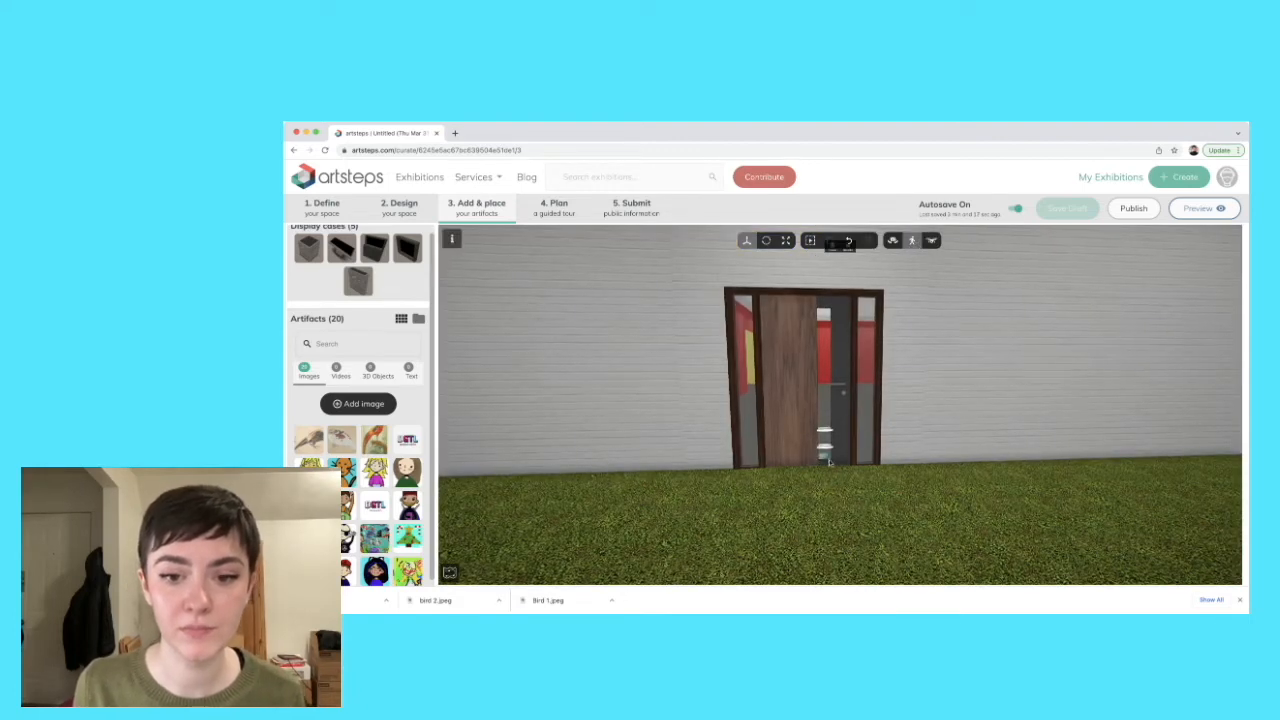
{"action": "mouse_move", "coordinate": [824, 443]}
{"action": "left_mouse_down"}
{"action": "mouse_move", "coordinate": [858, 503]}
{"action": "mouse_move", "coordinate": [825, 441]}
{"action": "left_mouse_up"}
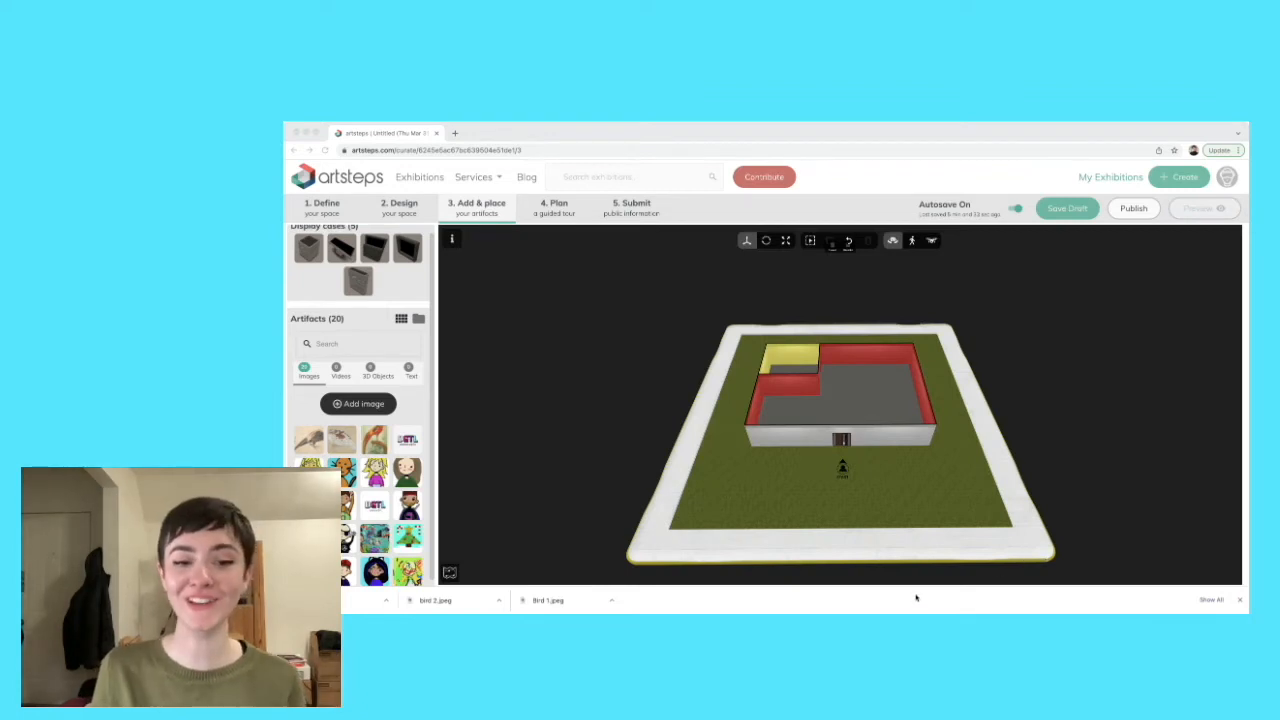
- Move the visitor start point from outside the door into the main red room and switch to the first-person camera
{"action": "left_click", "coordinate": [312, 310]}
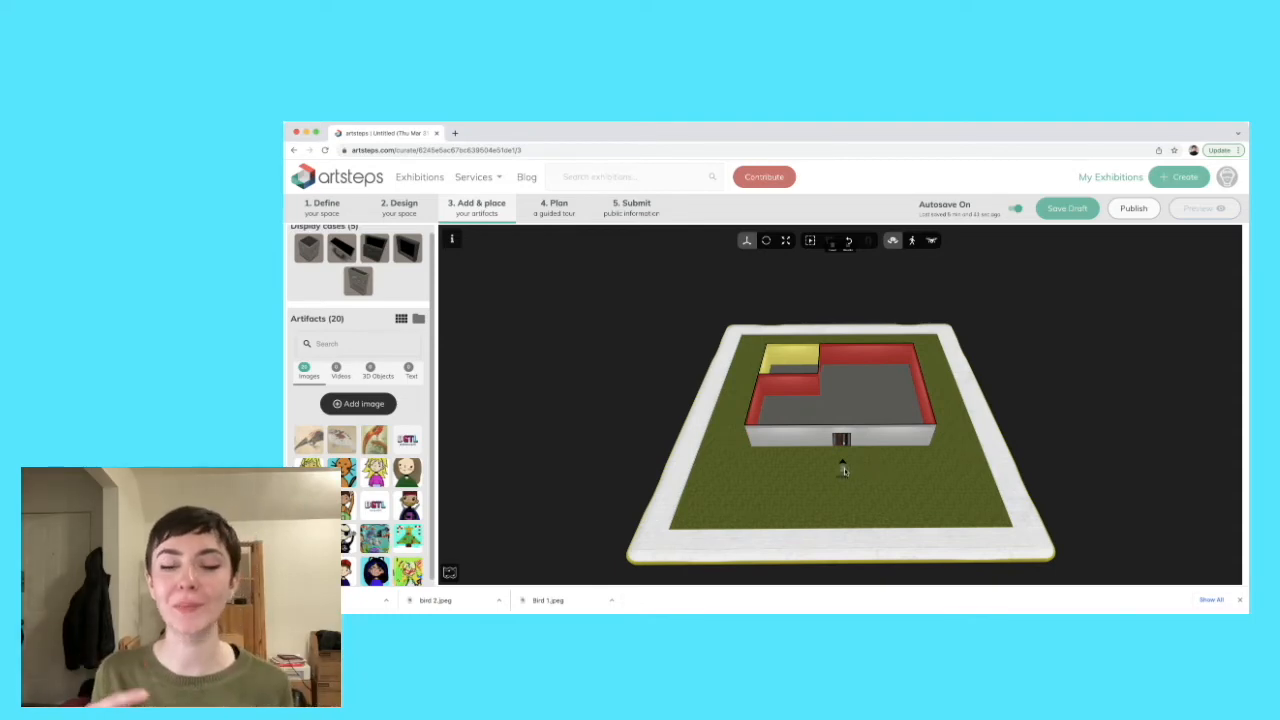
{"action": "mouse_move", "coordinate": [843, 470]}
{"action": "left_mouse_down"}
{"action": "mouse_move", "coordinate": [853, 400]}
{"action": "mouse_move", "coordinate": [850, 474]}
{"action": "mouse_move", "coordinate": [822, 468]}
{"action": "mouse_move", "coordinate": [846, 474]}
{"action": "mouse_move", "coordinate": [843, 406]}
{"action": "mouse_move", "coordinate": [862, 403]}
{"action": "left_mouse_up"}
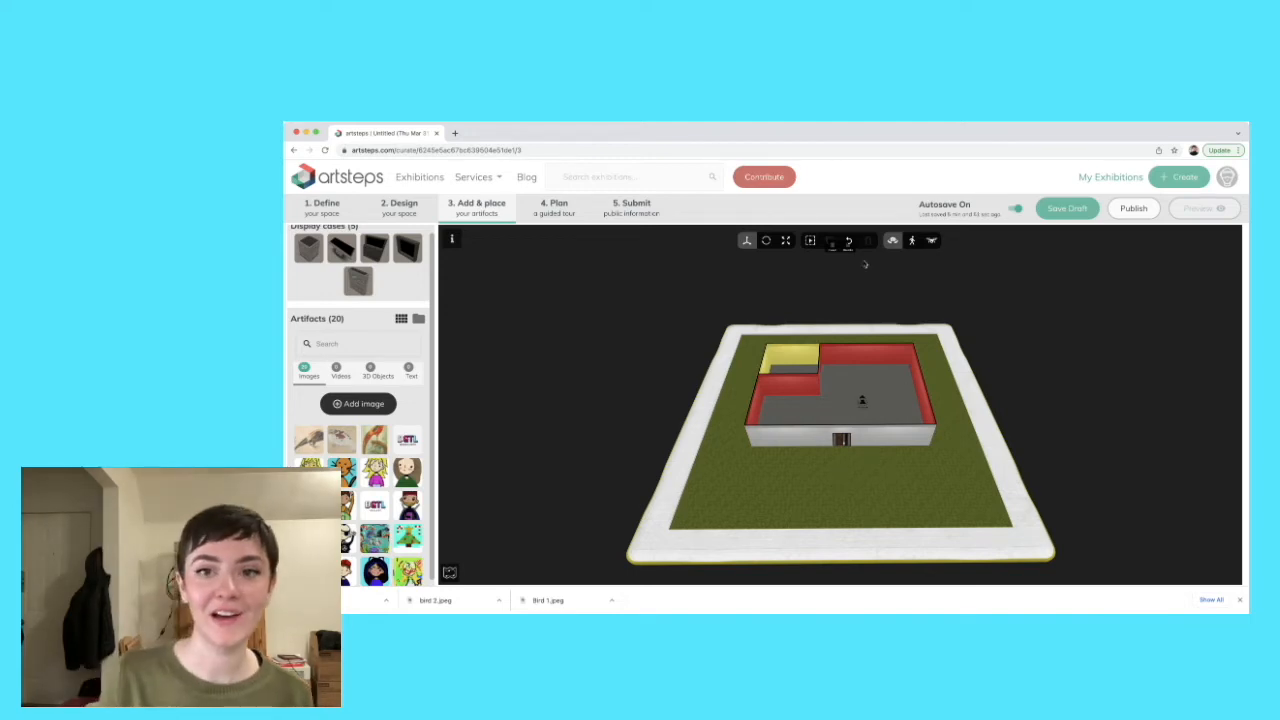
{"action": "left_click", "coordinate": [911, 241]}
{"action": "left_click_drag", "start_coordinate": [904, 388], "coordinate": [1108, 389]}
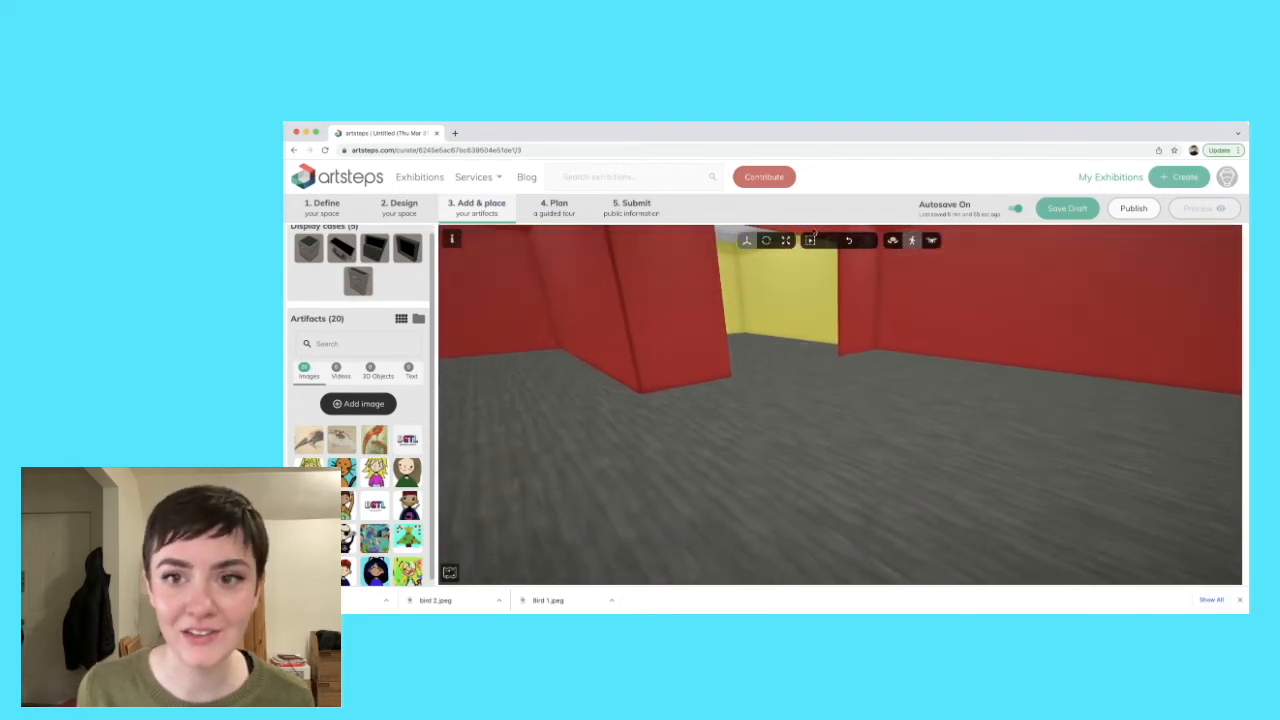
- Enter the yellow corner room and hang the Bird 1 image near the middle of its far wall
{"action": "left_click", "coordinate": [820, 394]}
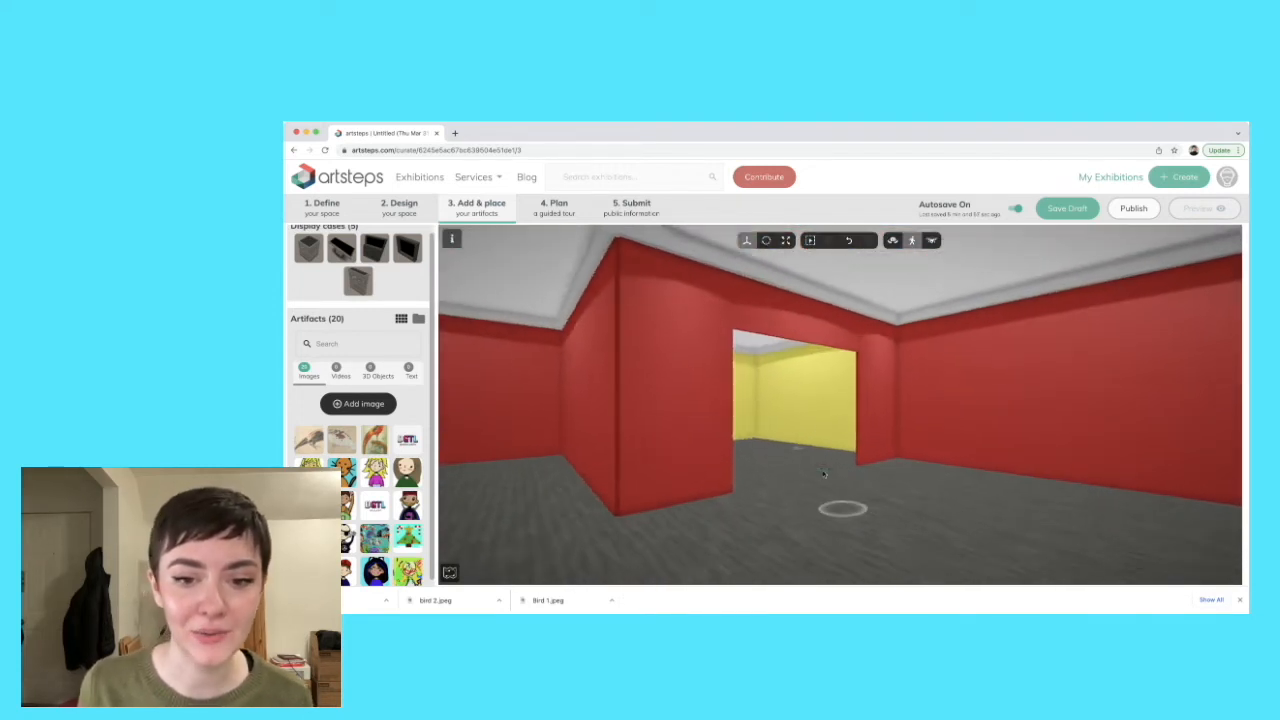
{"action": "mouse_move", "coordinate": [798, 485]}
{"action": "left_mouse_down"}
{"action": "mouse_move", "coordinate": [862, 482]}
{"action": "mouse_move", "coordinate": [852, 486]}
{"action": "left_mouse_up"}
{"action": "left_click", "coordinate": [851, 493]}
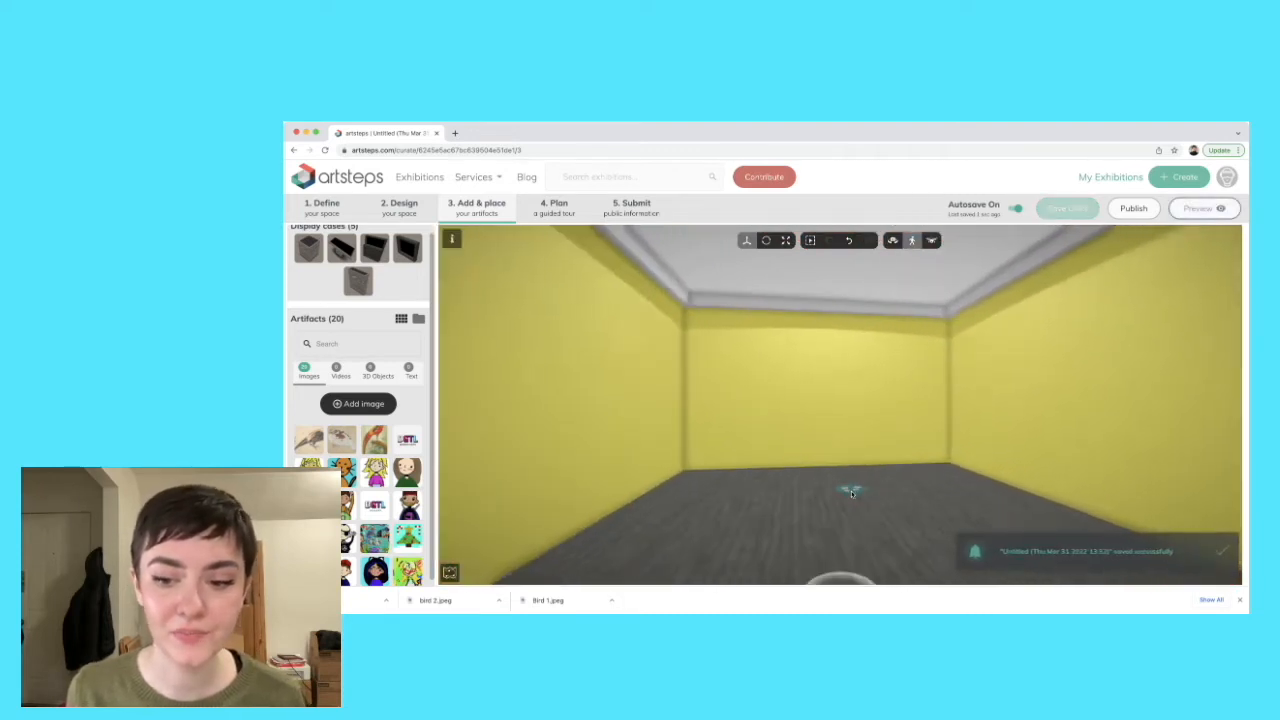
{"action": "left_click_drag", "start_coordinate": [949, 517], "coordinate": [1002, 549]}
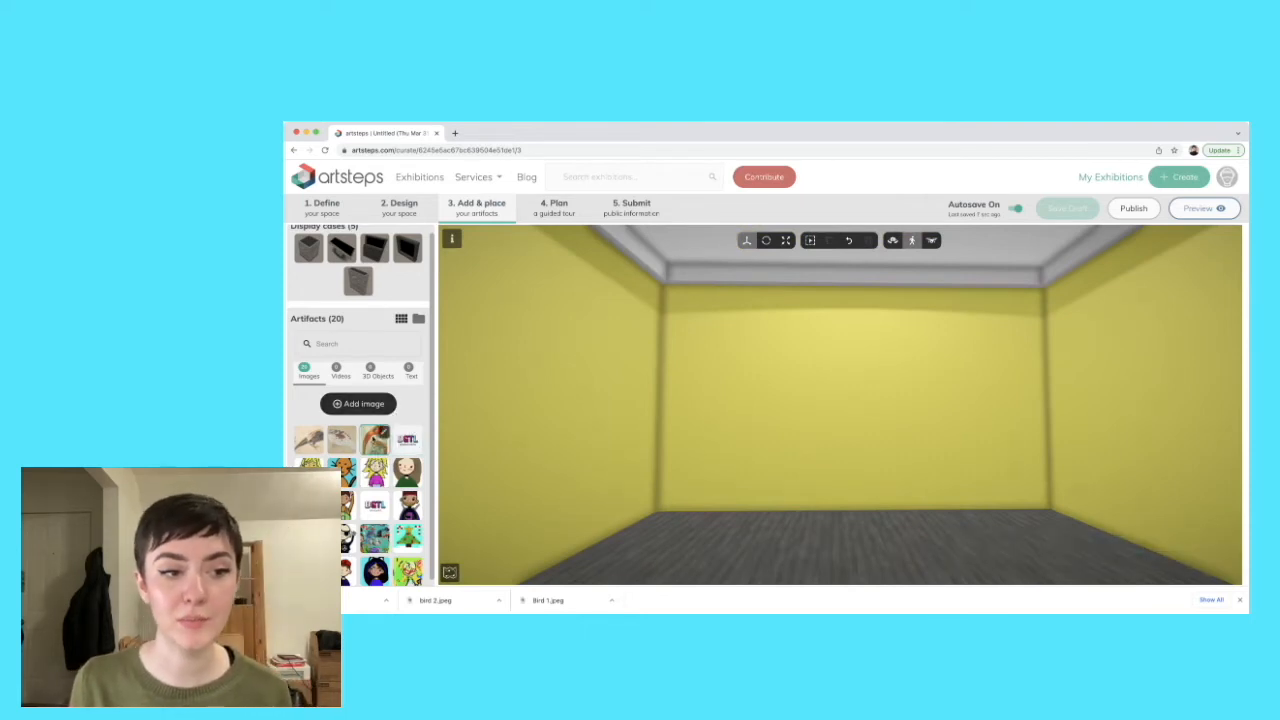
{"action": "left_click_drag", "start_coordinate": [374, 439], "coordinate": [744, 511]}
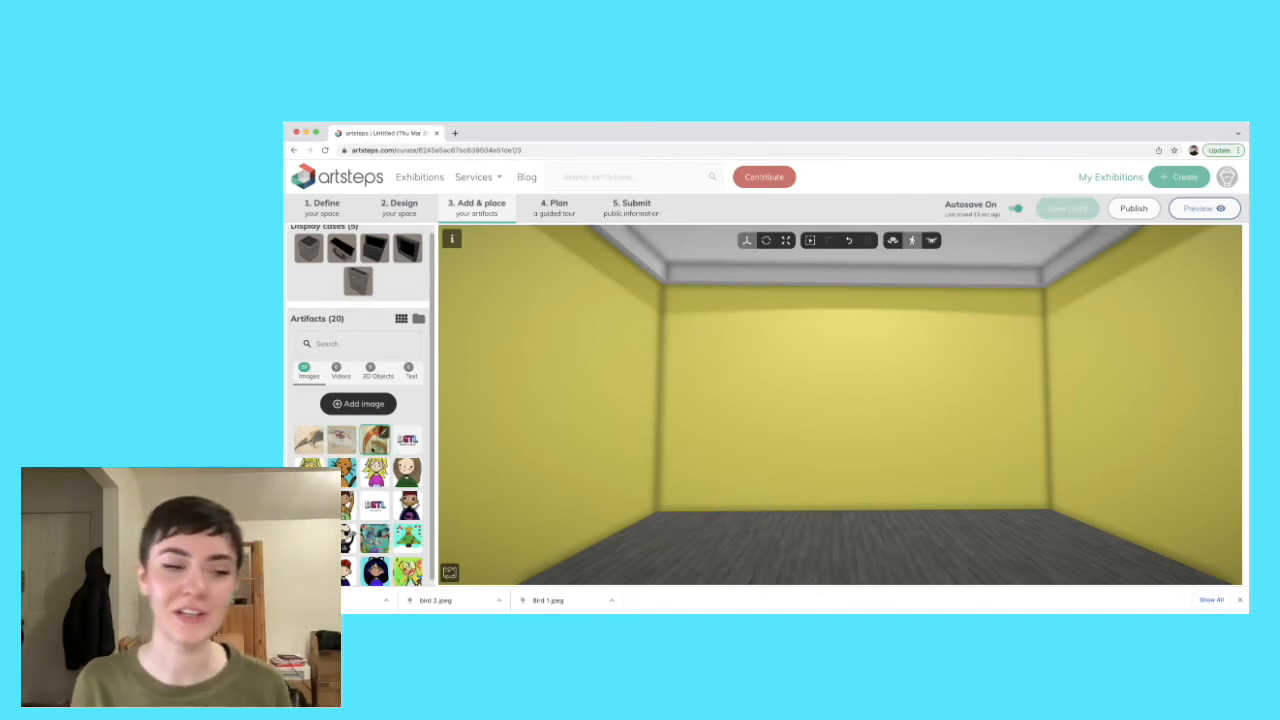
{"action": "left_click_drag", "start_coordinate": [374, 439], "coordinate": [824, 418]}
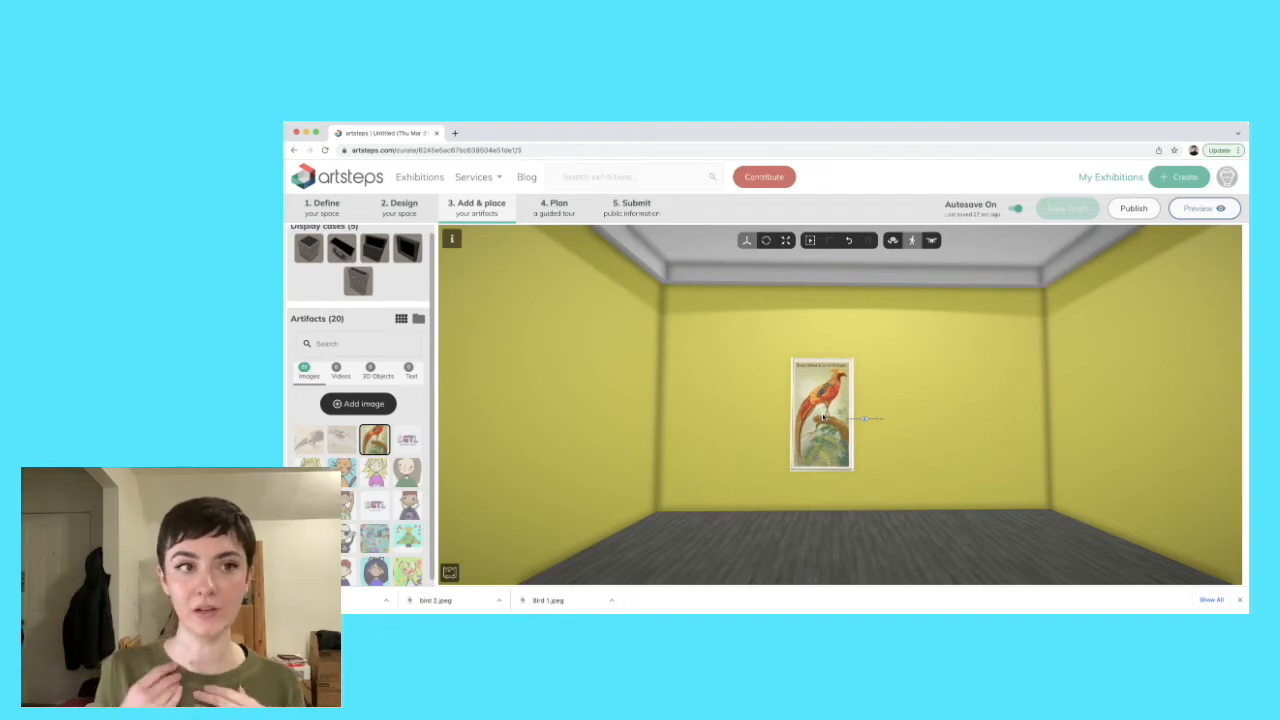
{"action": "left_click_drag", "start_coordinate": [823, 418], "coordinate": [855, 407]}
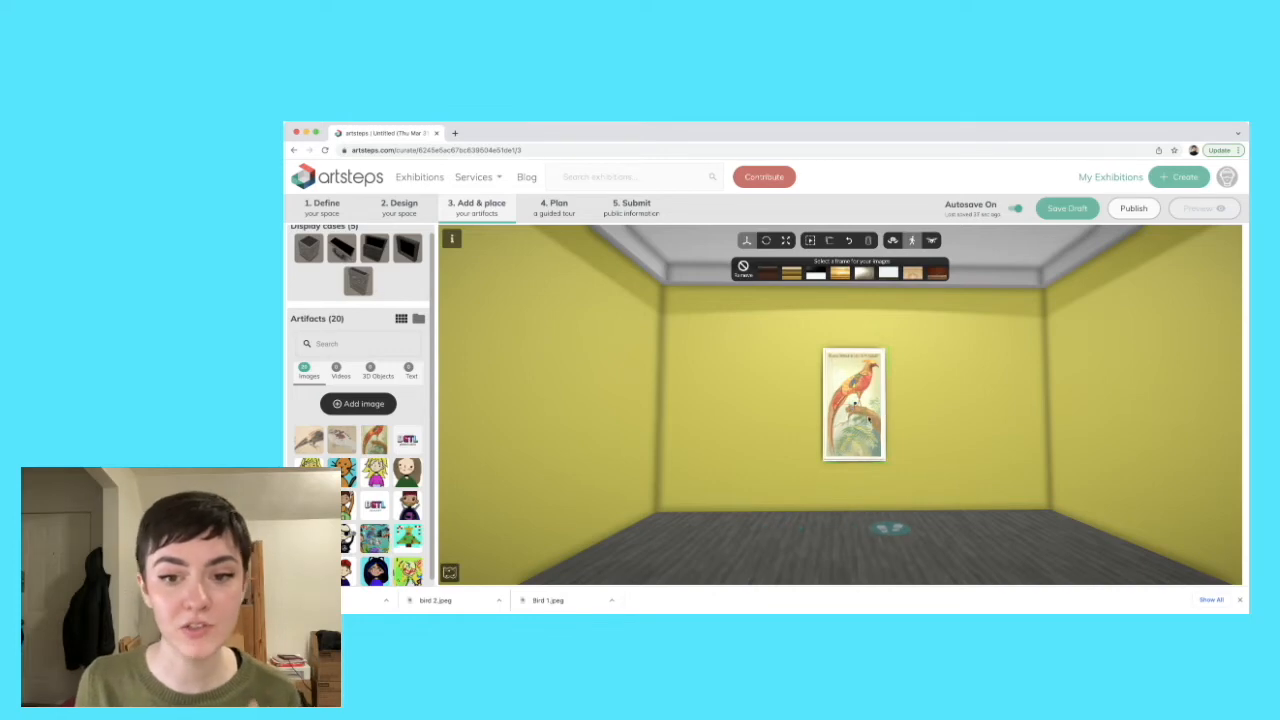
- Open the edit settings of the Bird 1 image on the yellow wall and close them without changes
{"action": "double_click", "coordinate": [856, 412]}
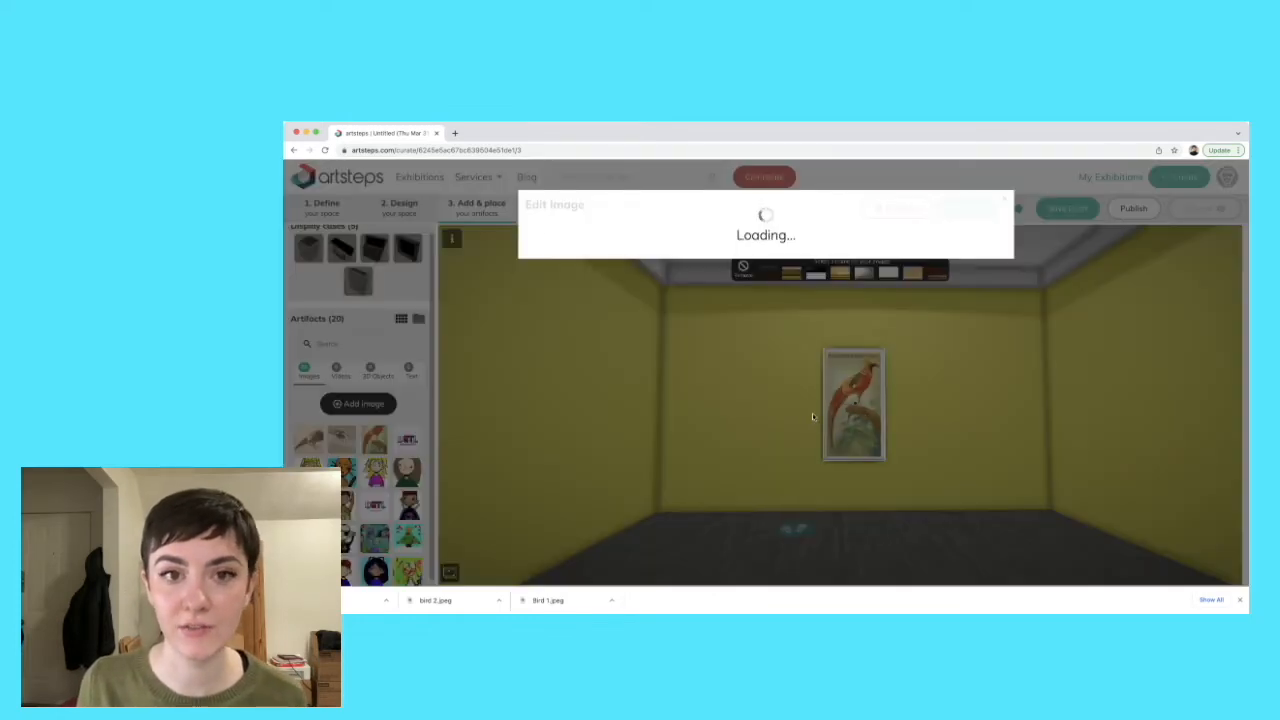
{"action": "left_click", "coordinate": [1005, 203]}
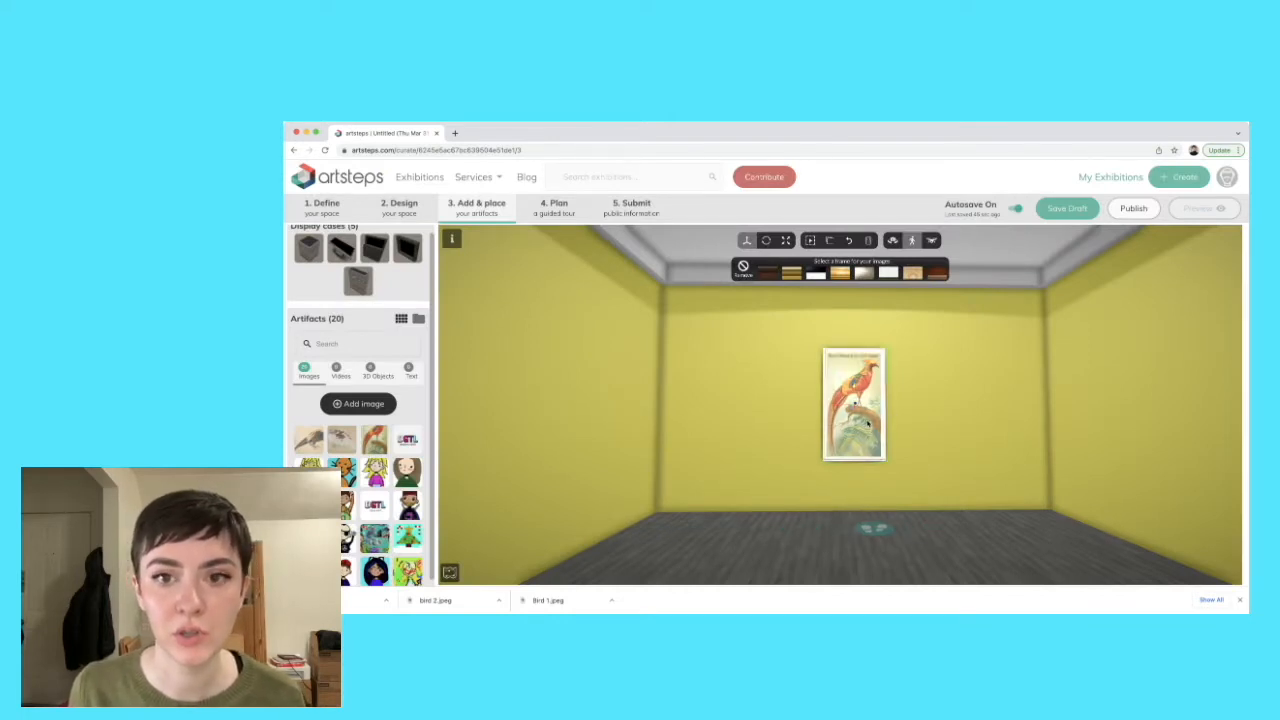
{"action": "double_click", "coordinate": [858, 410]}
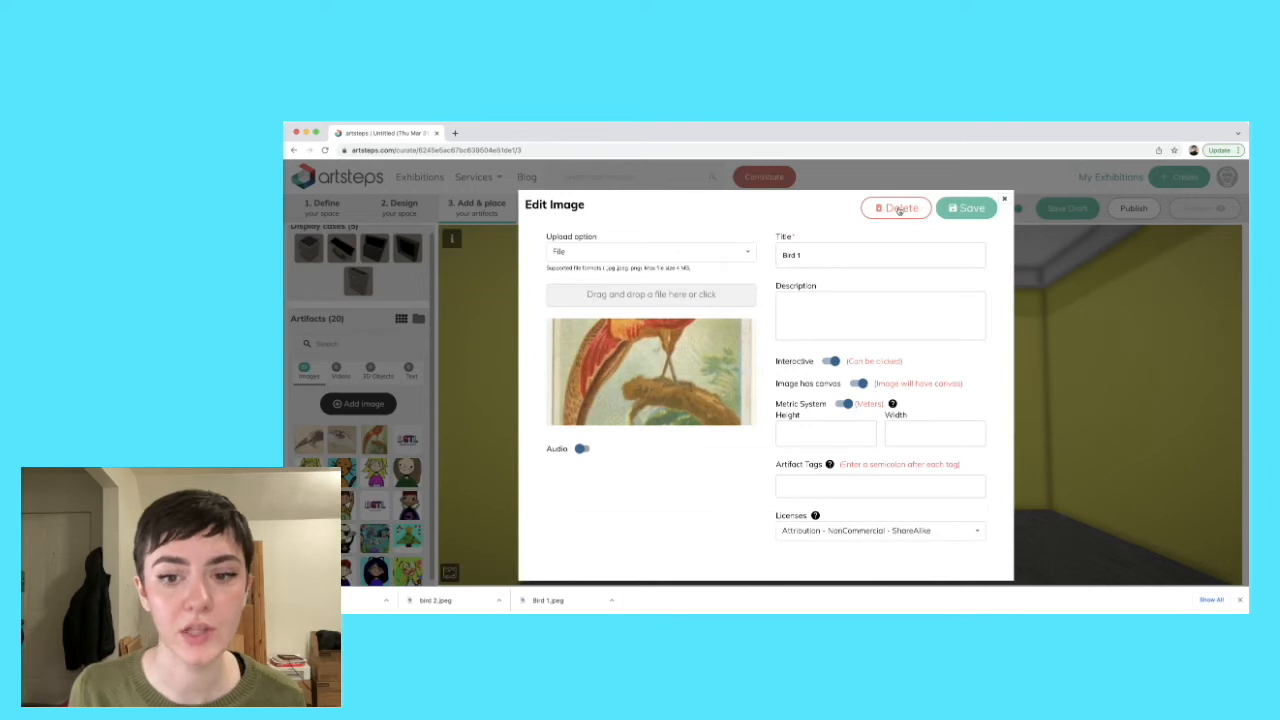
{"action": "left_click", "coordinate": [1005, 201]}
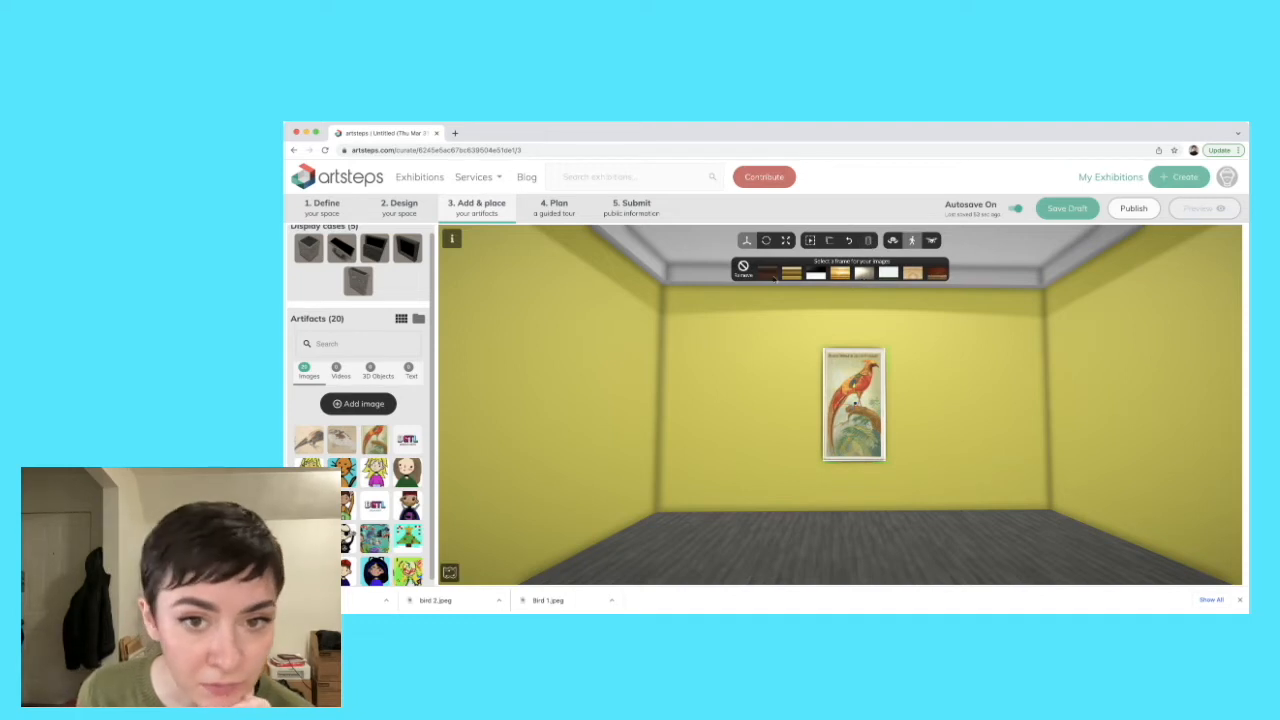
- Try the available frame styles on the Bird 1 image and keep the dark reddish-brown wood frame
{"action": "left_click", "coordinate": [774, 279]}
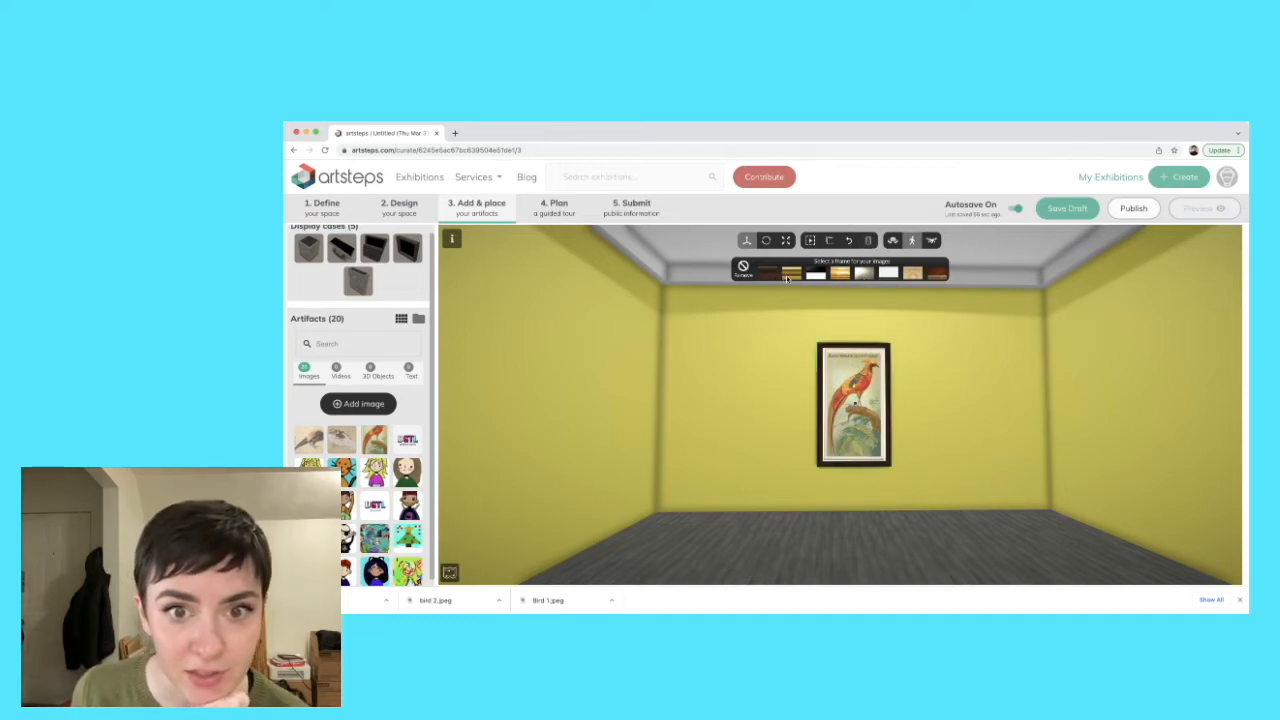
{"action": "left_click", "coordinate": [795, 278]}
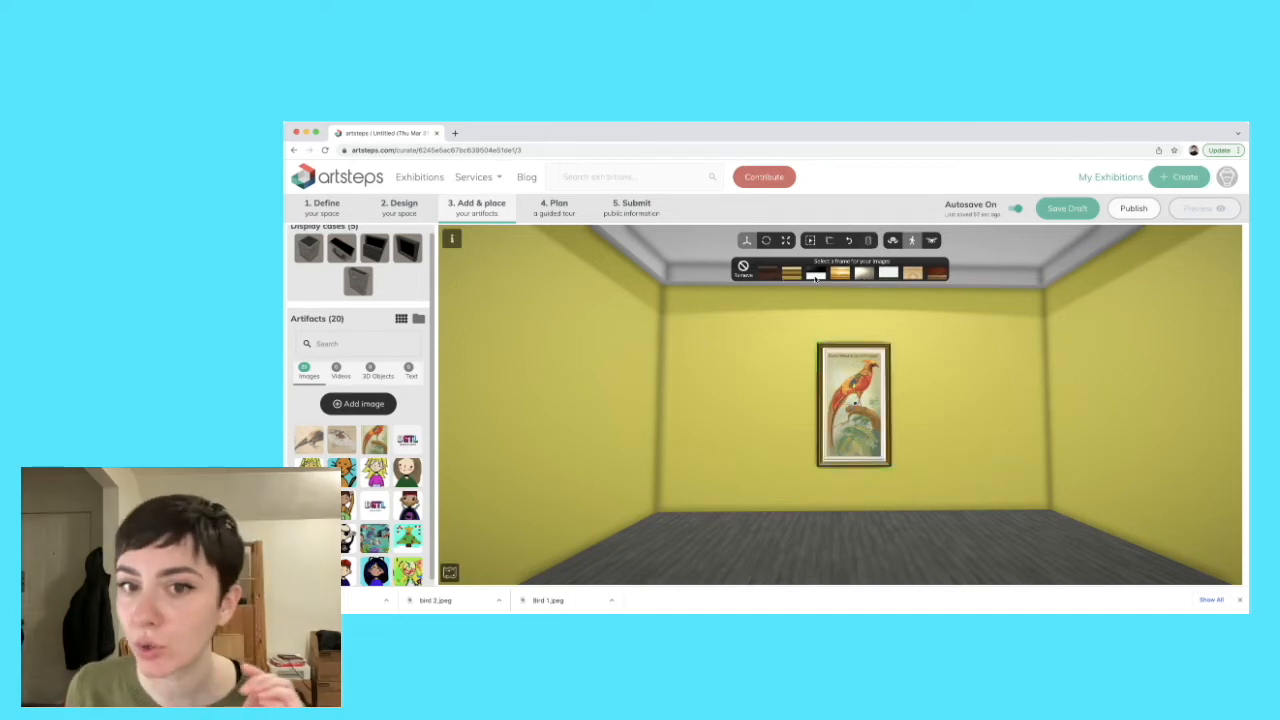
{"action": "left_click", "coordinate": [816, 278]}
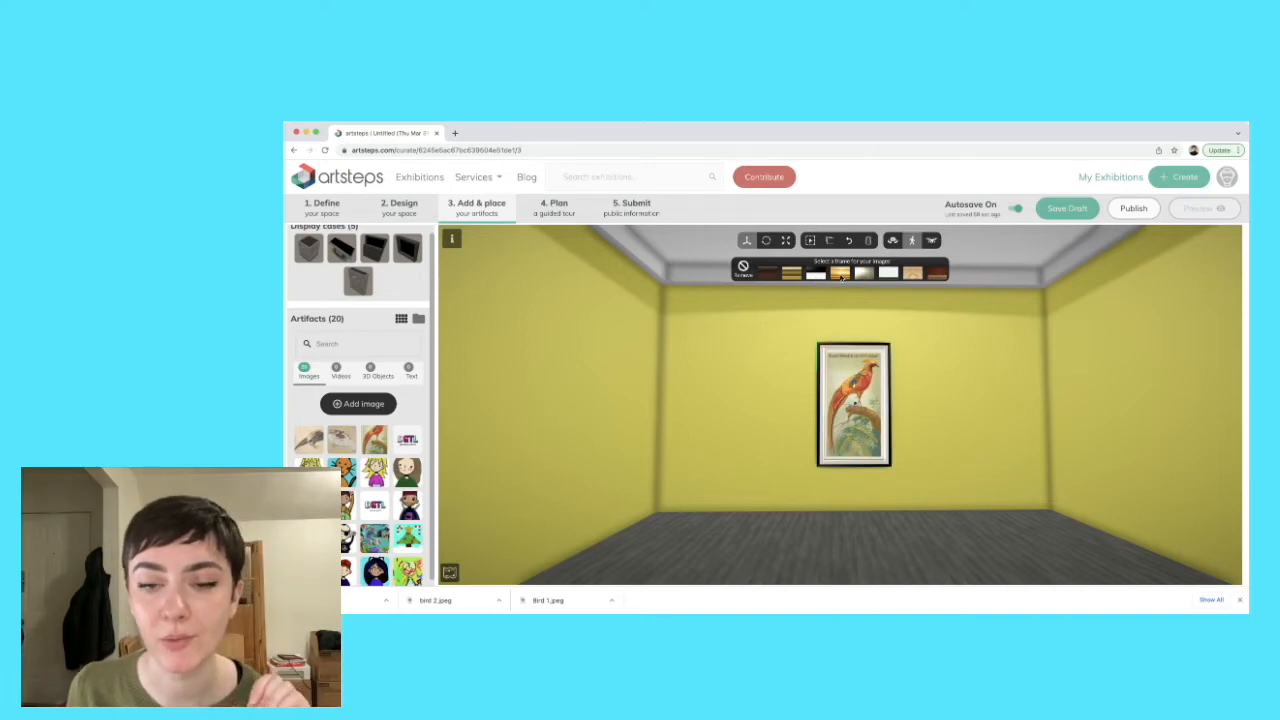
{"action": "left_click", "coordinate": [843, 279]}
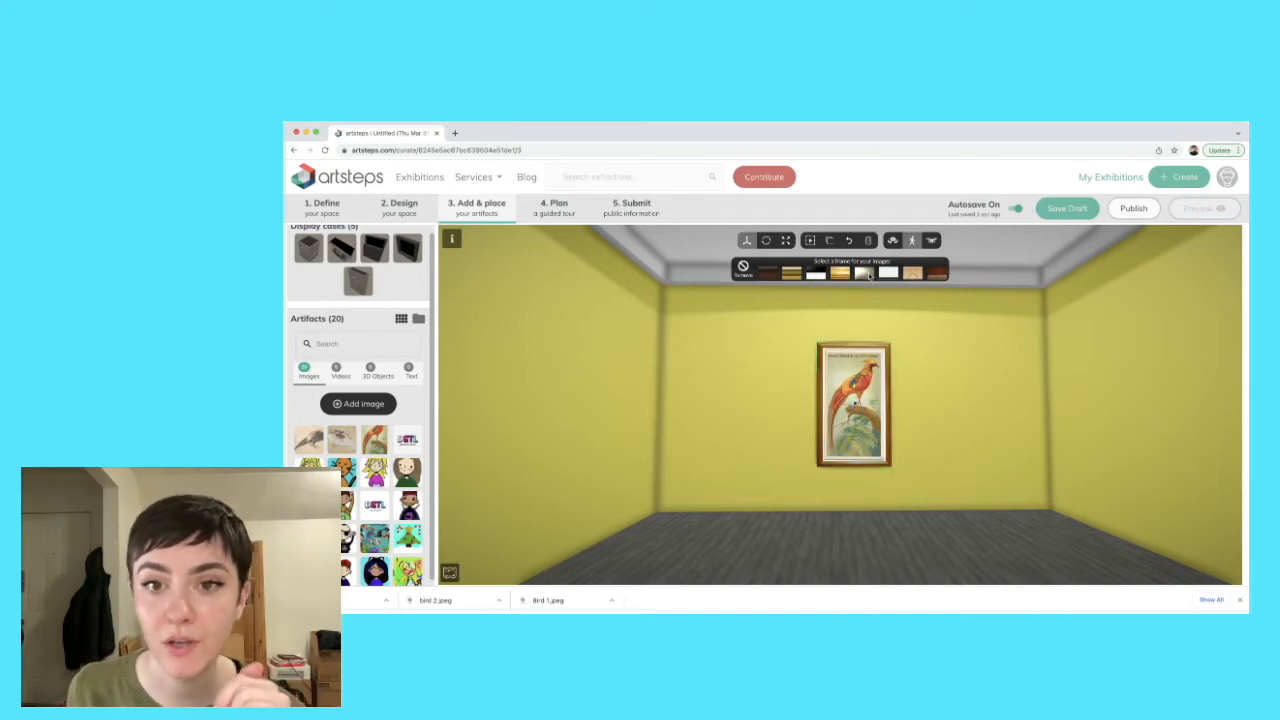
{"action": "left_click", "coordinate": [866, 276]}
{"action": "left_click", "coordinate": [890, 276]}
{"action": "left_click", "coordinate": [919, 277]}
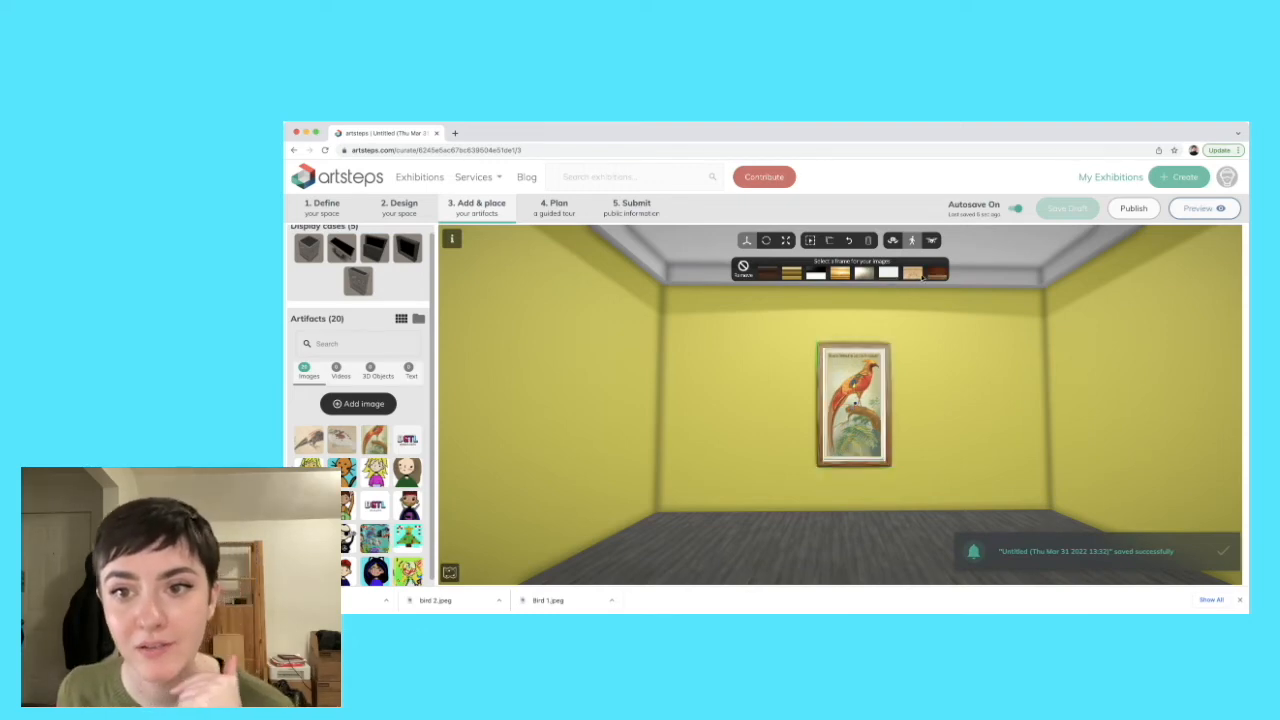
{"action": "left_click", "coordinate": [936, 276]}
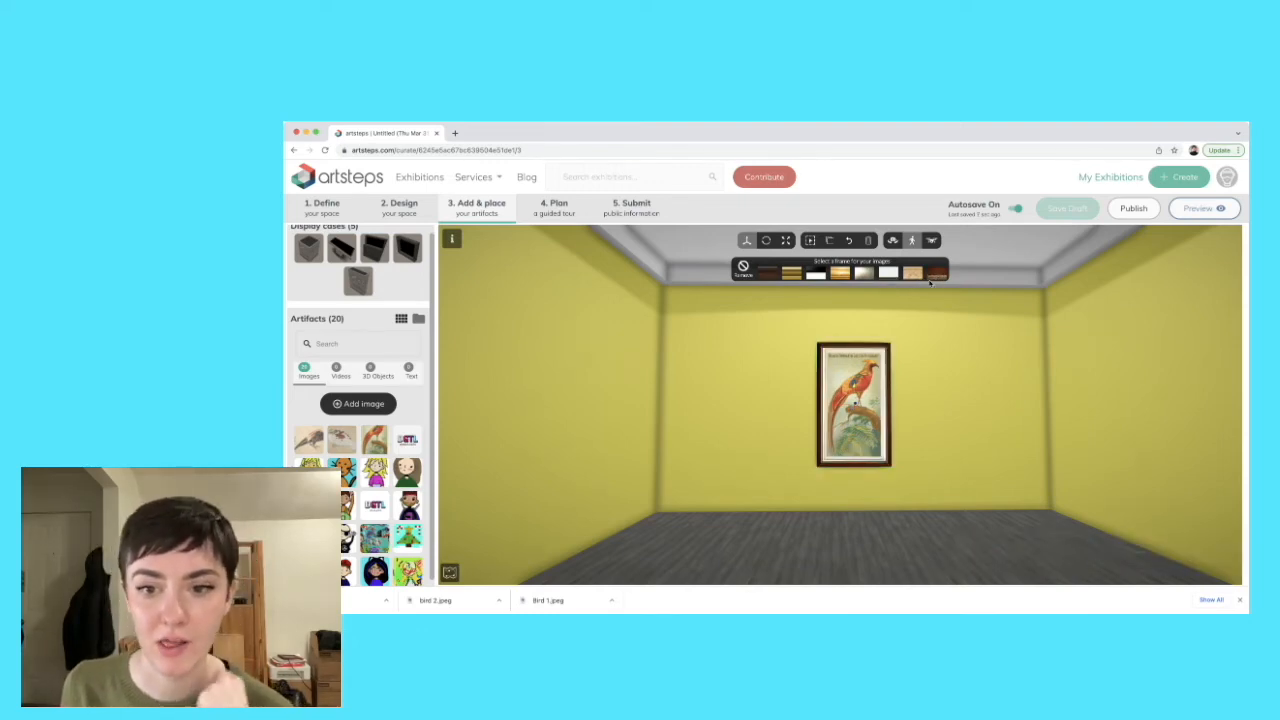
{"action": "left_click", "coordinate": [788, 276]}
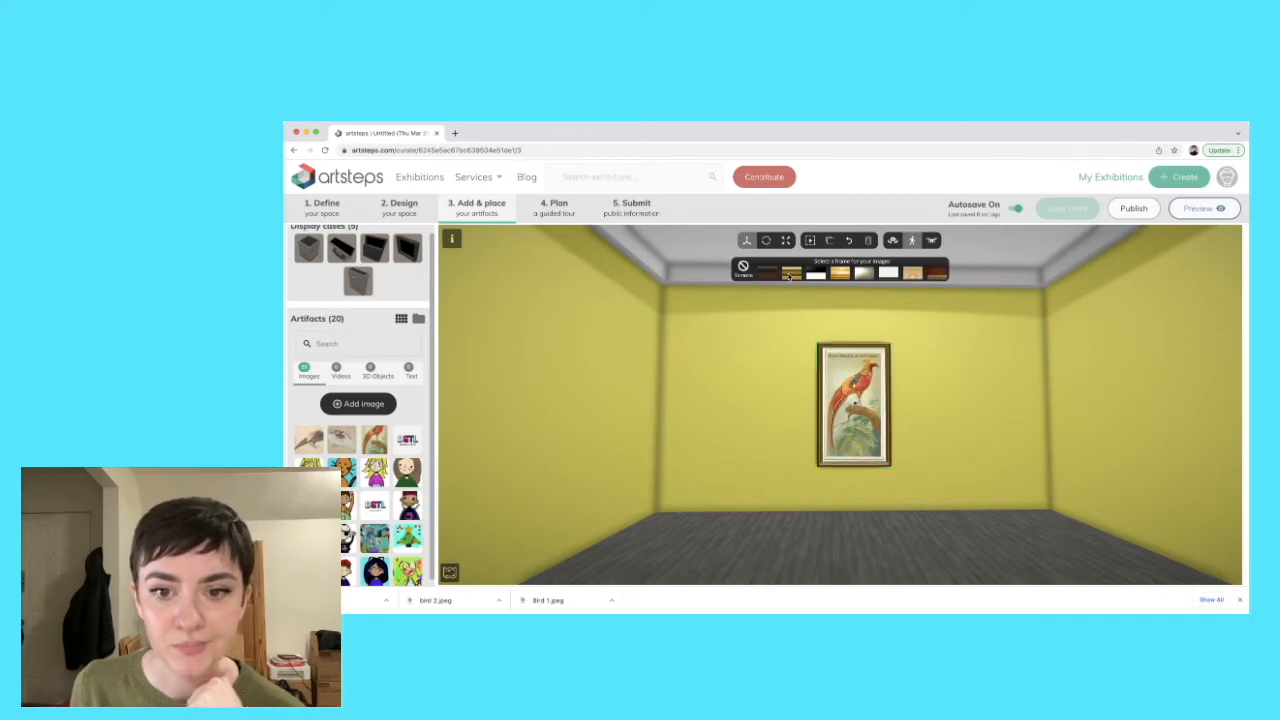
{"action": "left_click", "coordinate": [941, 276]}
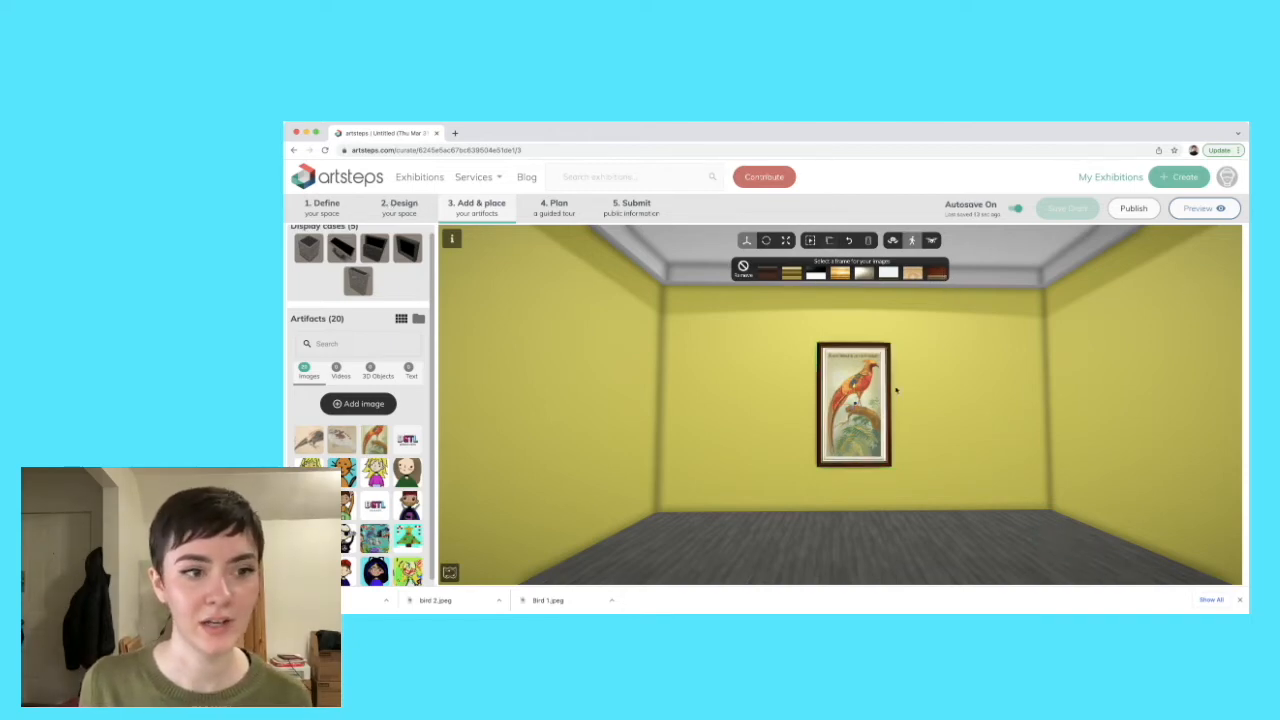
- Walk out of the yellow room, look around the red room and face the red wall beside the yellow room's opening
{"action": "left_click", "coordinate": [914, 517]}
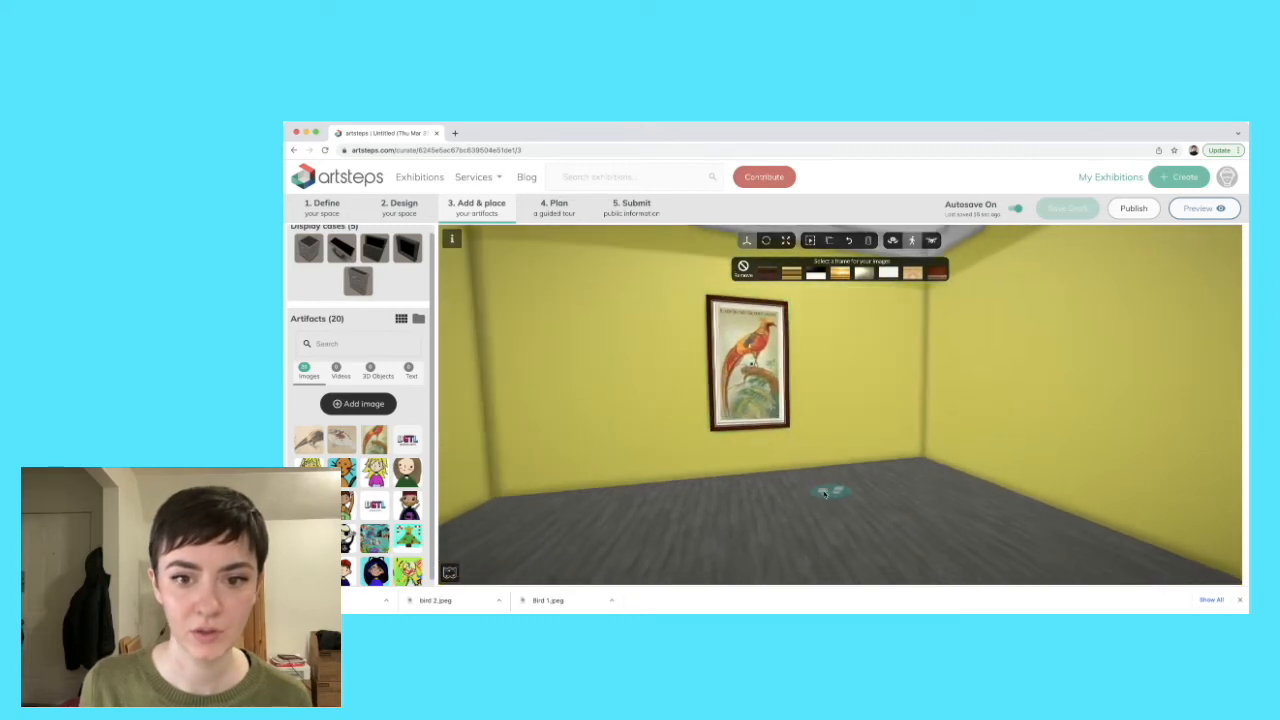
{"action": "left_click", "coordinate": [824, 492]}
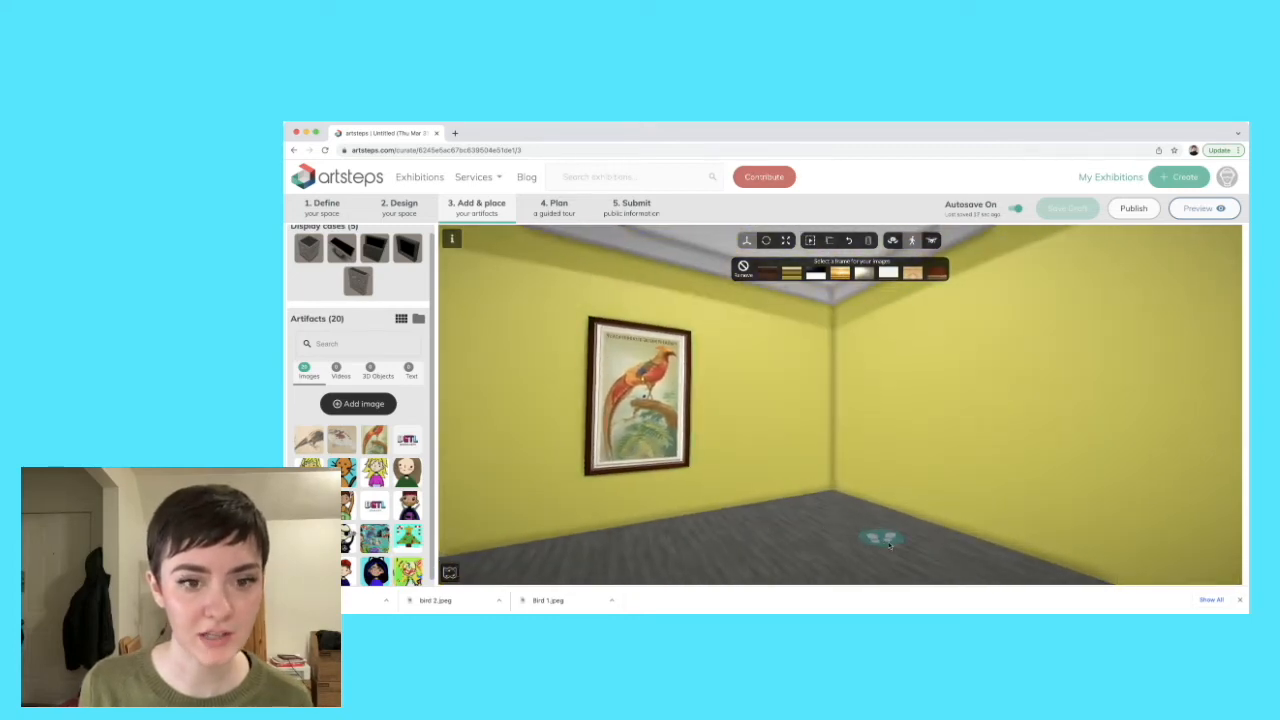
{"action": "left_click", "coordinate": [885, 542]}
{"action": "left_click", "coordinate": [745, 512]}
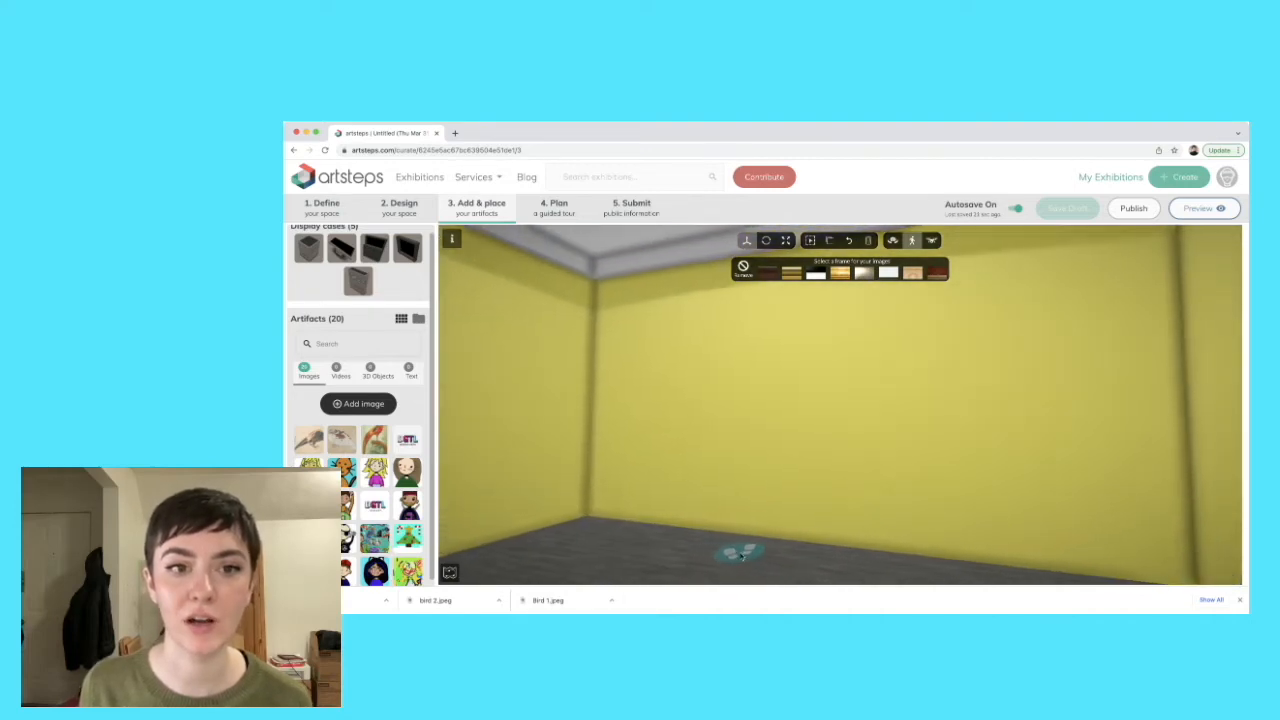
{"action": "left_click_drag", "start_coordinate": [741, 557], "coordinate": [575, 471]}
{"action": "left_click_drag", "start_coordinate": [1079, 505], "coordinate": [881, 494]}
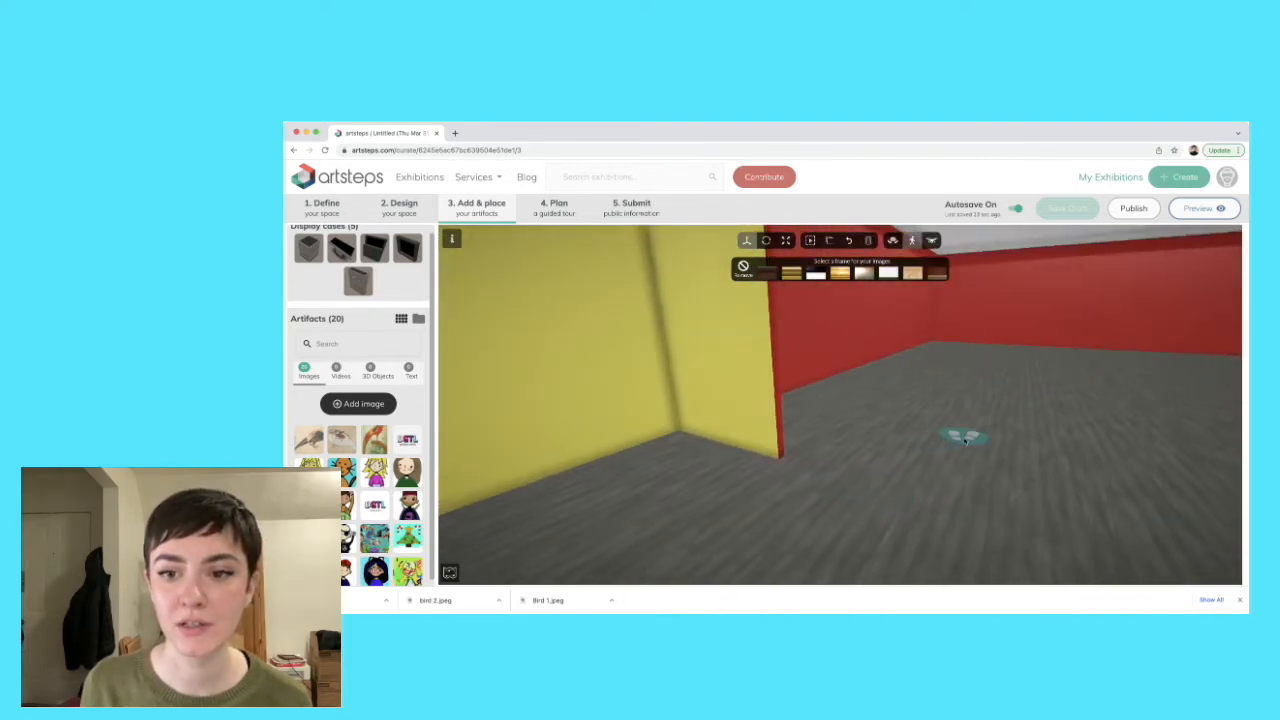
{"action": "left_click", "coordinate": [963, 437]}
{"action": "left_click_drag", "start_coordinate": [874, 472], "coordinate": [1200, 470]}
{"action": "left_click_drag", "start_coordinate": [821, 496], "coordinate": [708, 460]}
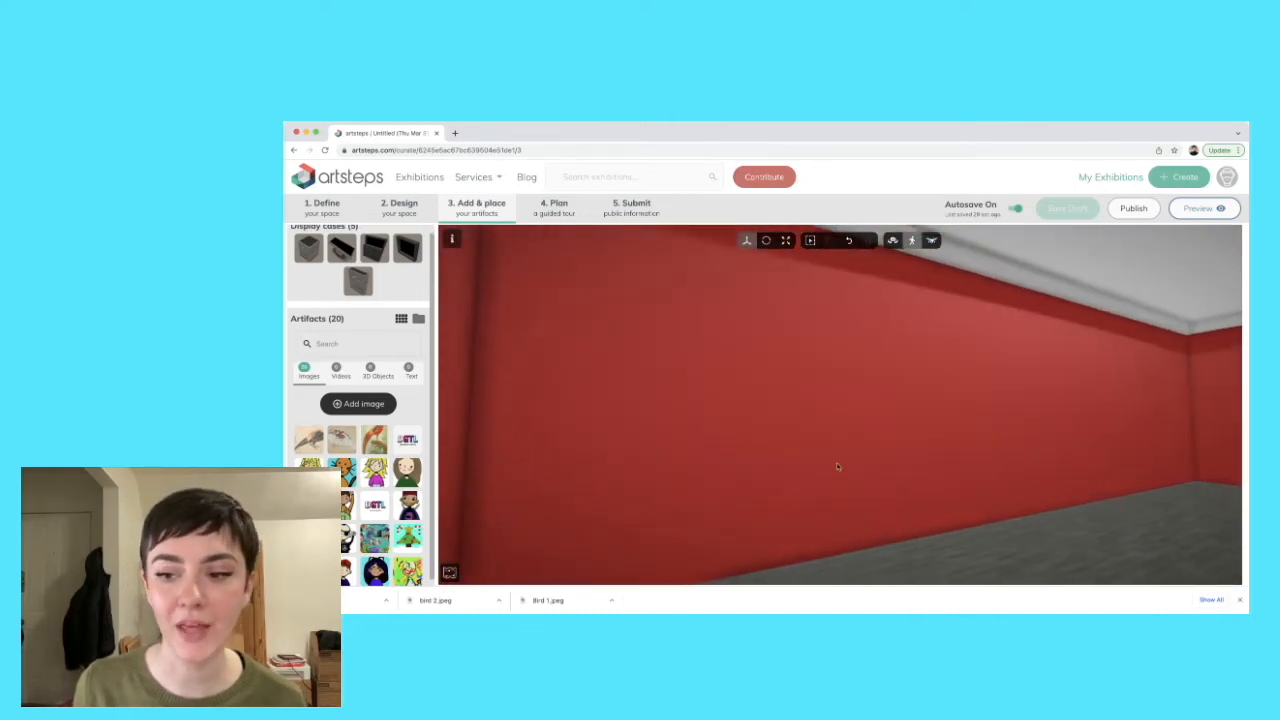
{"action": "left_click_drag", "start_coordinate": [1176, 554], "coordinate": [725, 471]}
{"action": "left_click", "coordinate": [1018, 514]}
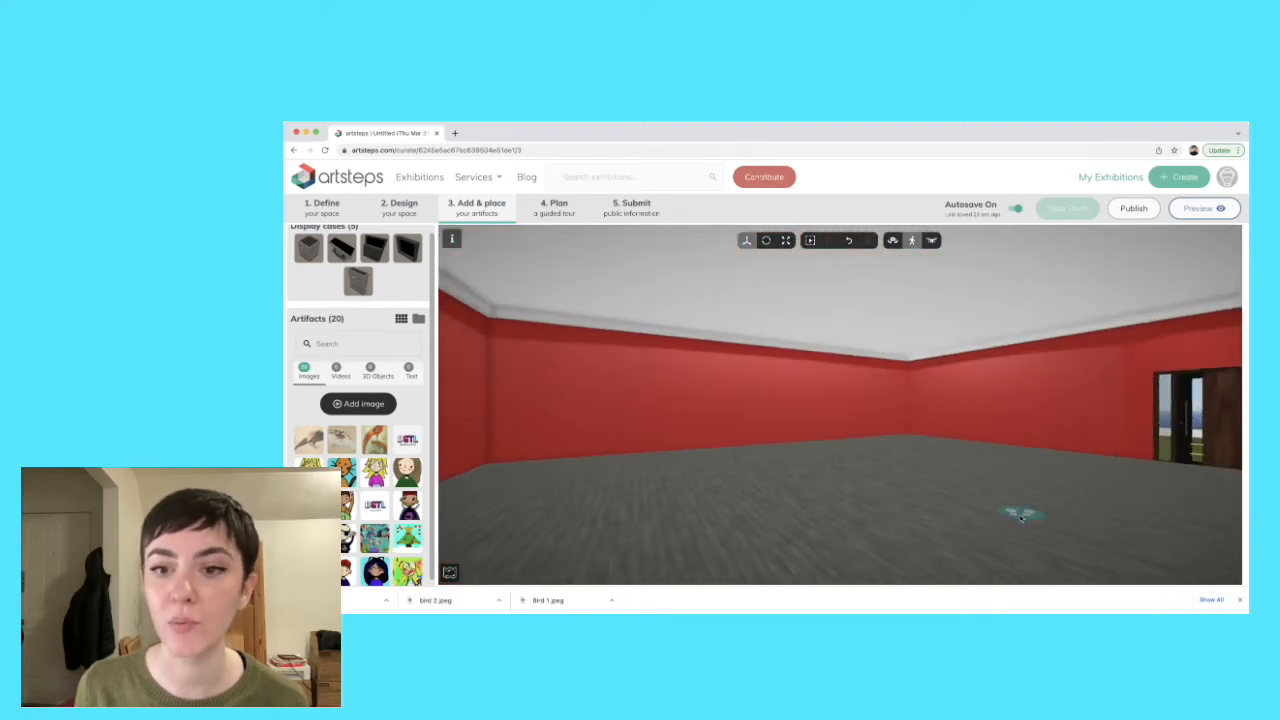
{"action": "left_click_drag", "start_coordinate": [1020, 517], "coordinate": [646, 496]}
{"action": "left_click_drag", "start_coordinate": [1044, 514], "coordinate": [447, 424]}
{"action": "left_click_drag", "start_coordinate": [1087, 464], "coordinate": [742, 535]}
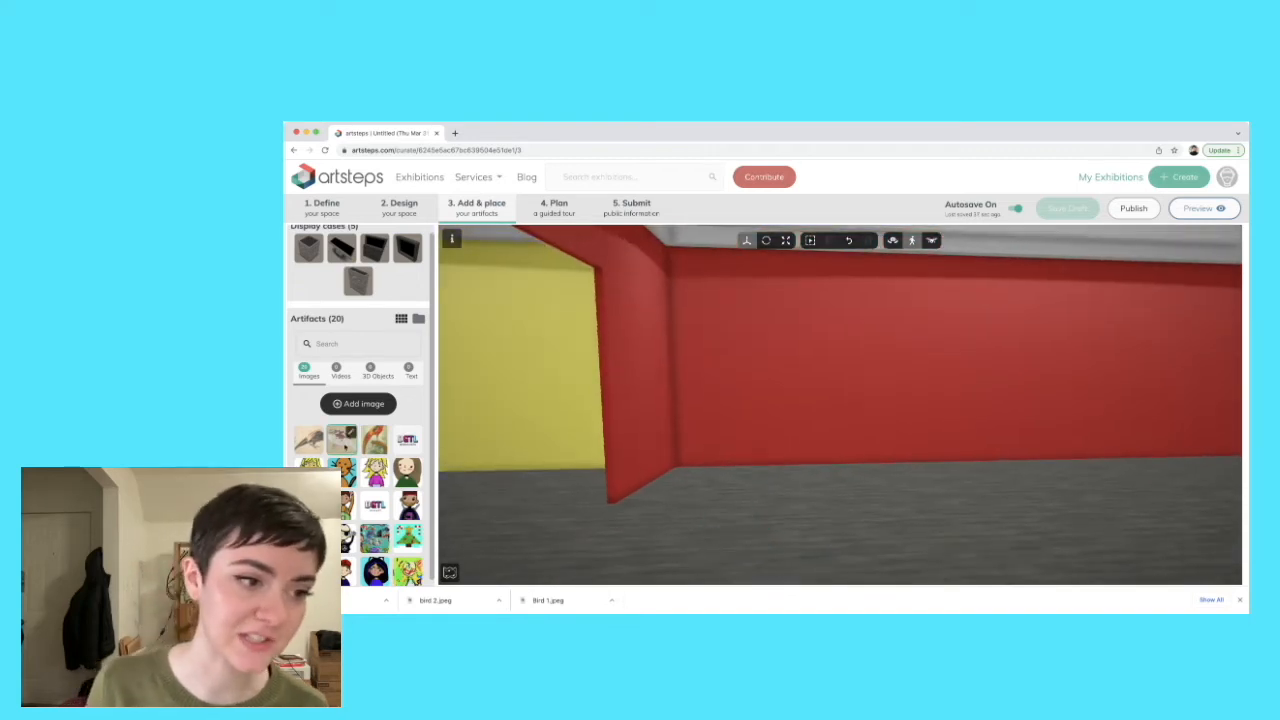
- Hang the white-and-brown bird picture on the red wall beside the yellow room and give it the gold-striped frame
{"action": "left_click", "coordinate": [345, 447]}
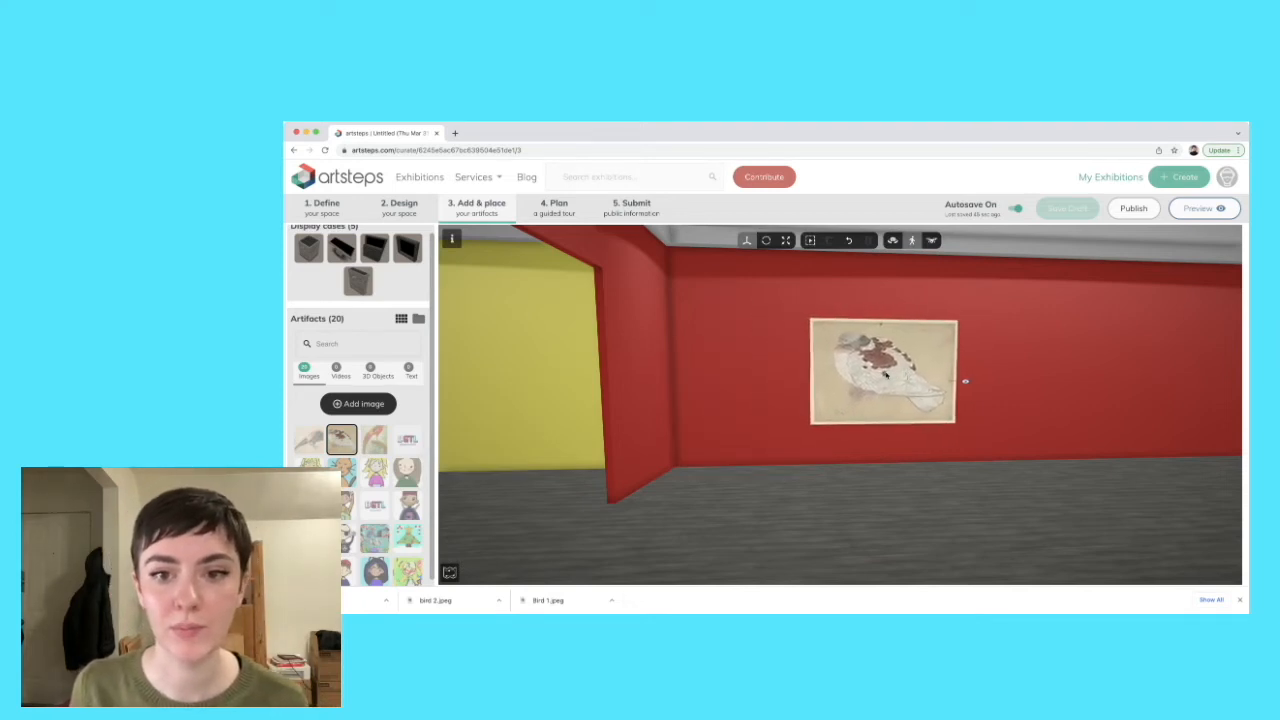
{"action": "left_click", "coordinate": [886, 374]}
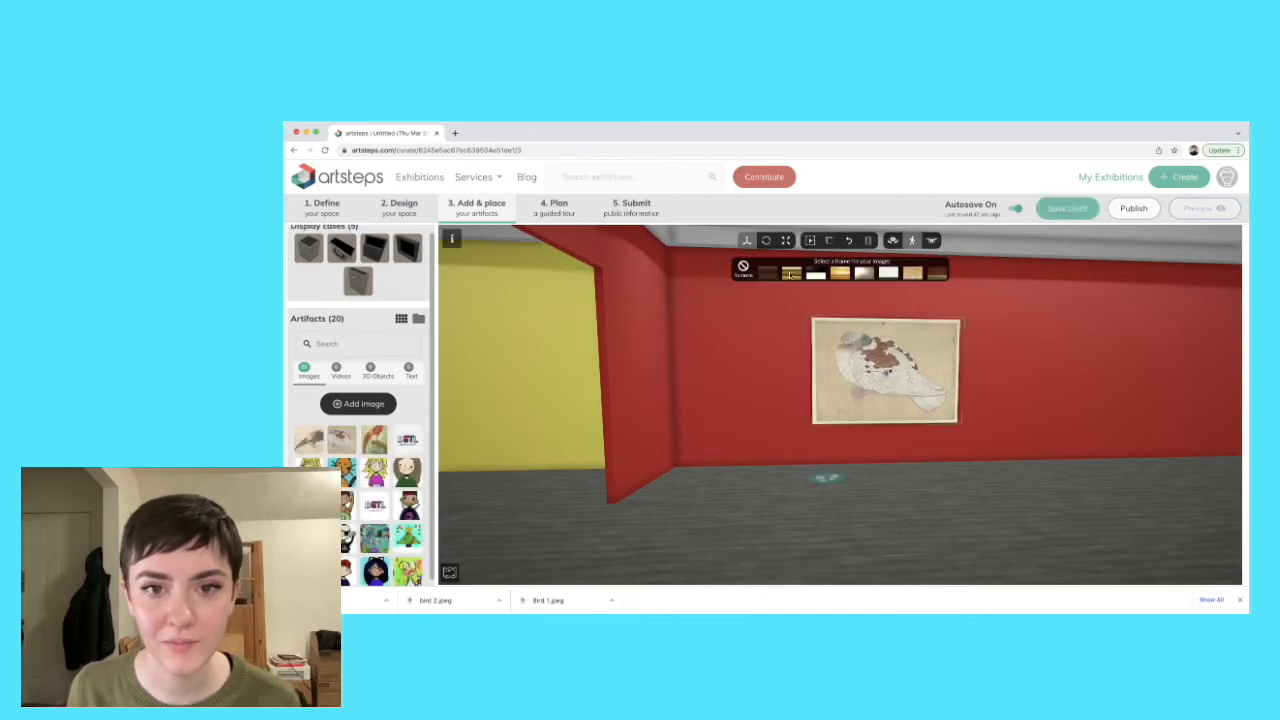
{"action": "left_click", "coordinate": [791, 274]}
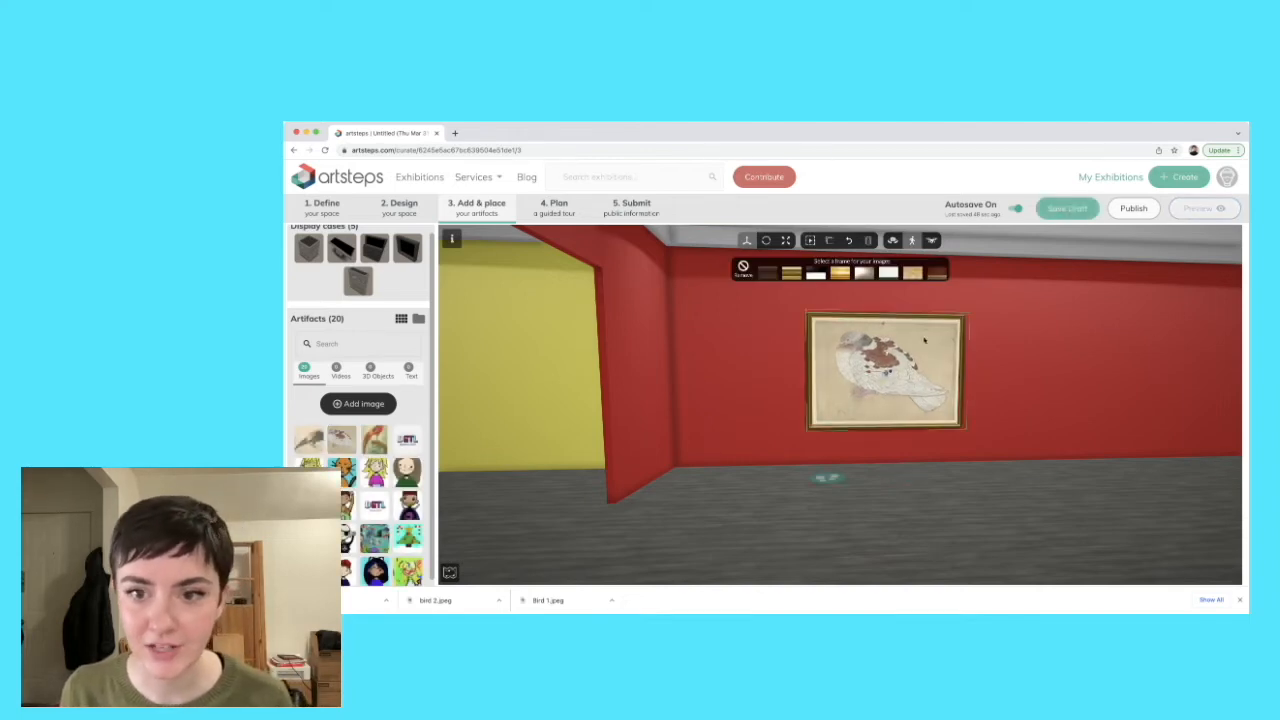
- Hang the long-tailed bird picture on the same red wall, beside the white-and-brown bird, with the matching gold-striped frame
{"action": "left_click_drag", "start_coordinate": [1113, 499], "coordinate": [918, 484]}
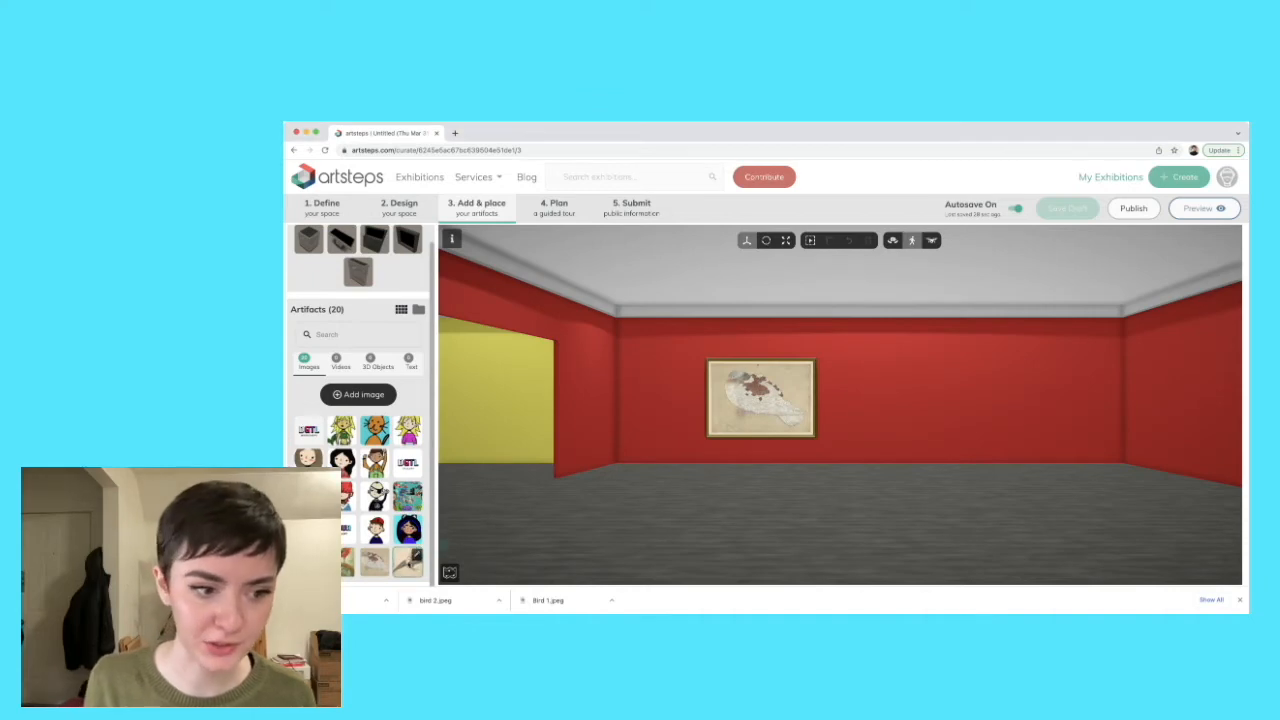
{"action": "left_click_drag", "start_coordinate": [408, 562], "coordinate": [1008, 404]}
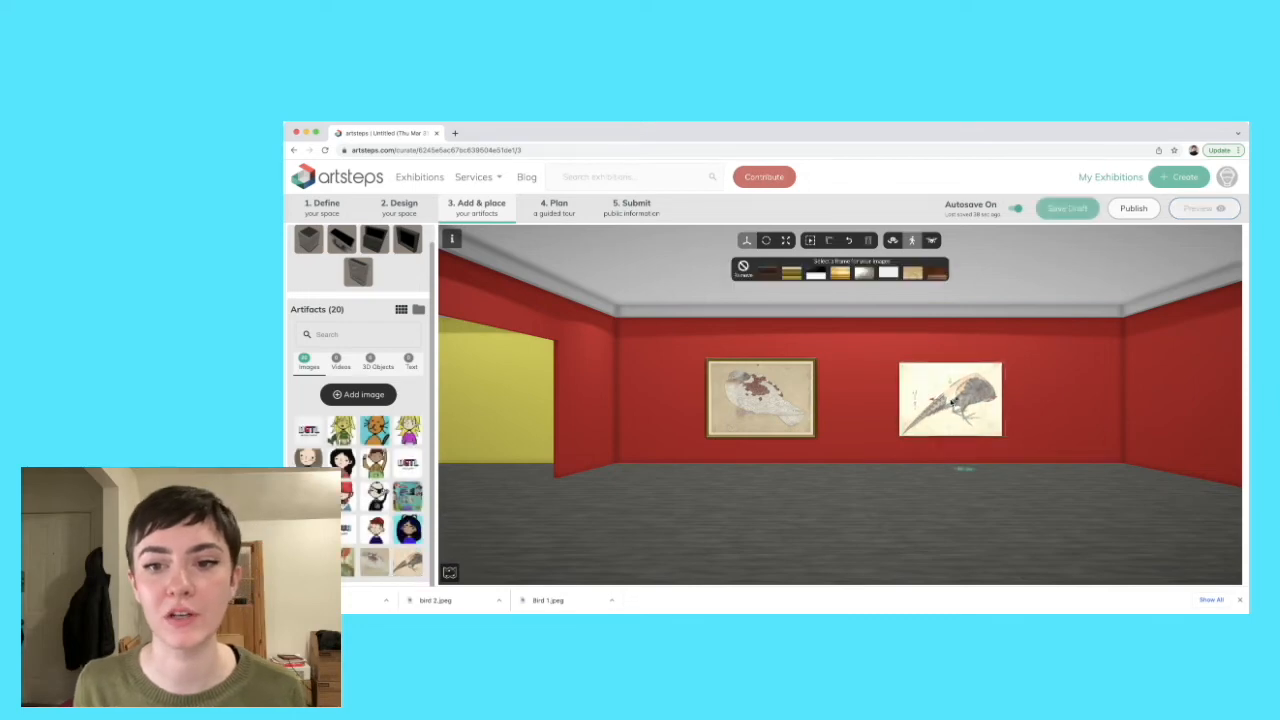
{"action": "left_click", "coordinate": [792, 279]}
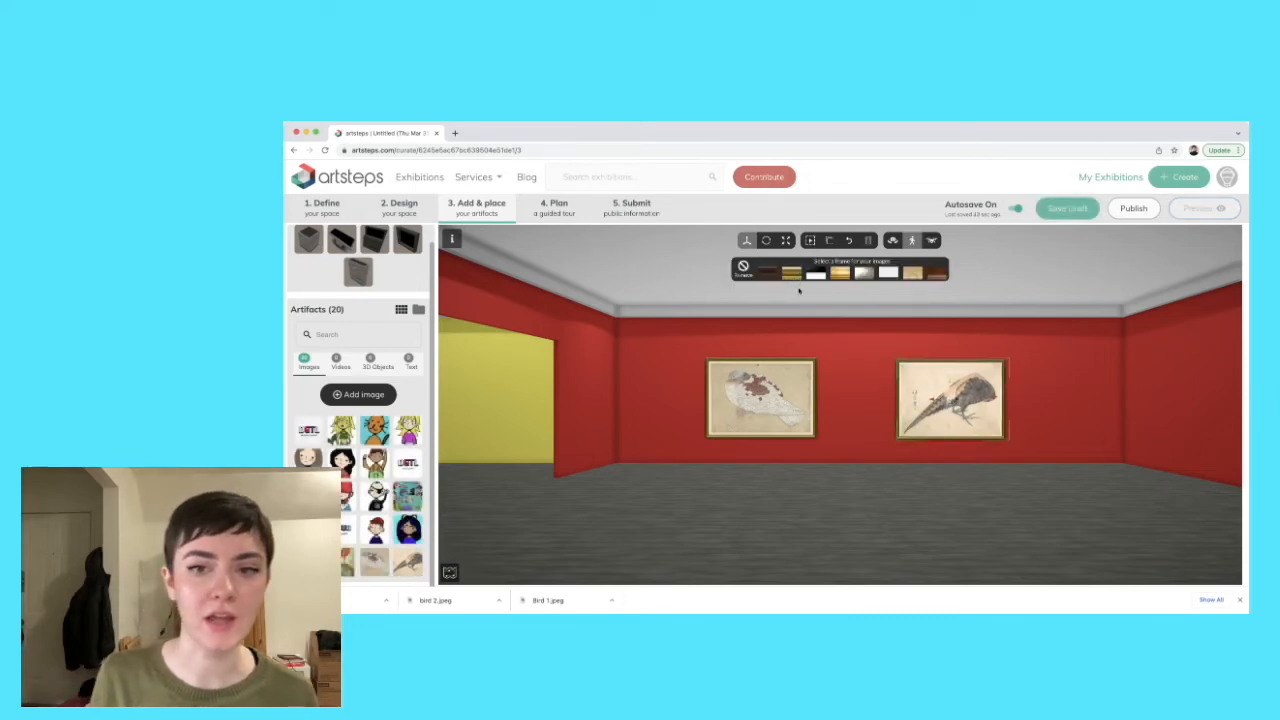
{"action": "left_click_drag", "start_coordinate": [940, 520], "coordinate": [840, 497]}
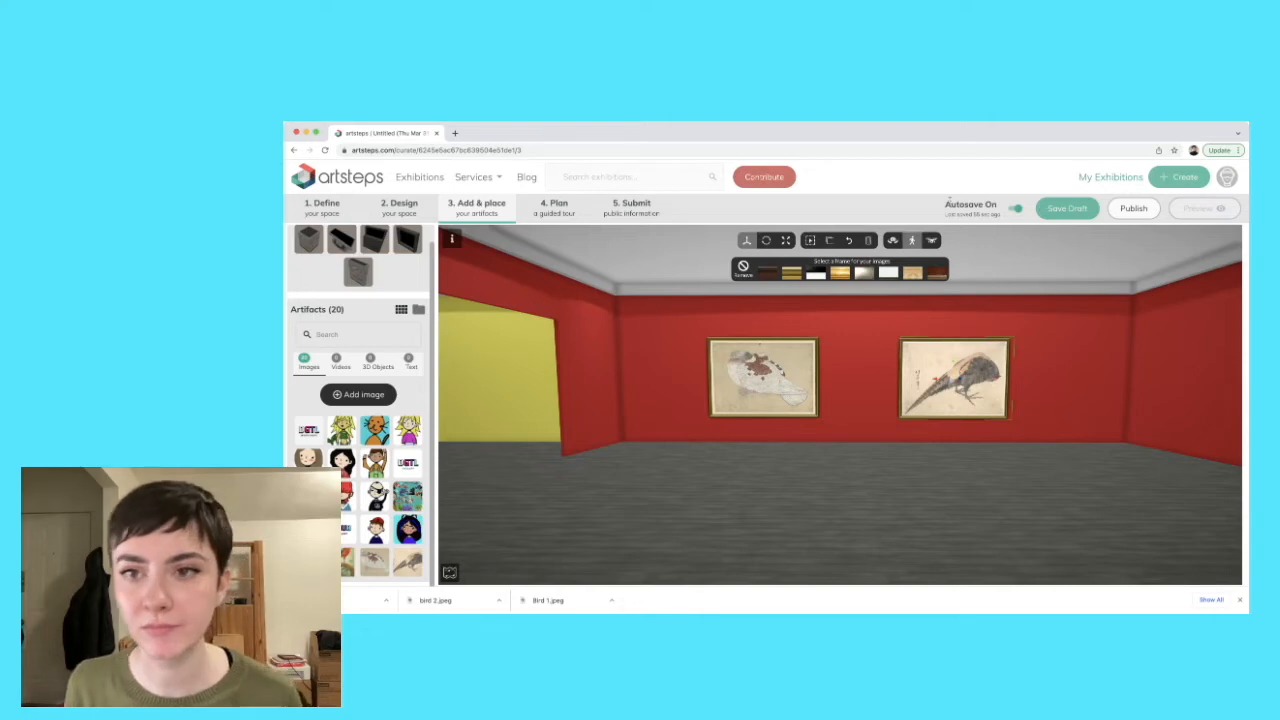
- Save the draft and, in the guided tour stage, move the visitor start point onto the grass outside the entrance door
{"action": "left_click", "coordinate": [1068, 210]}
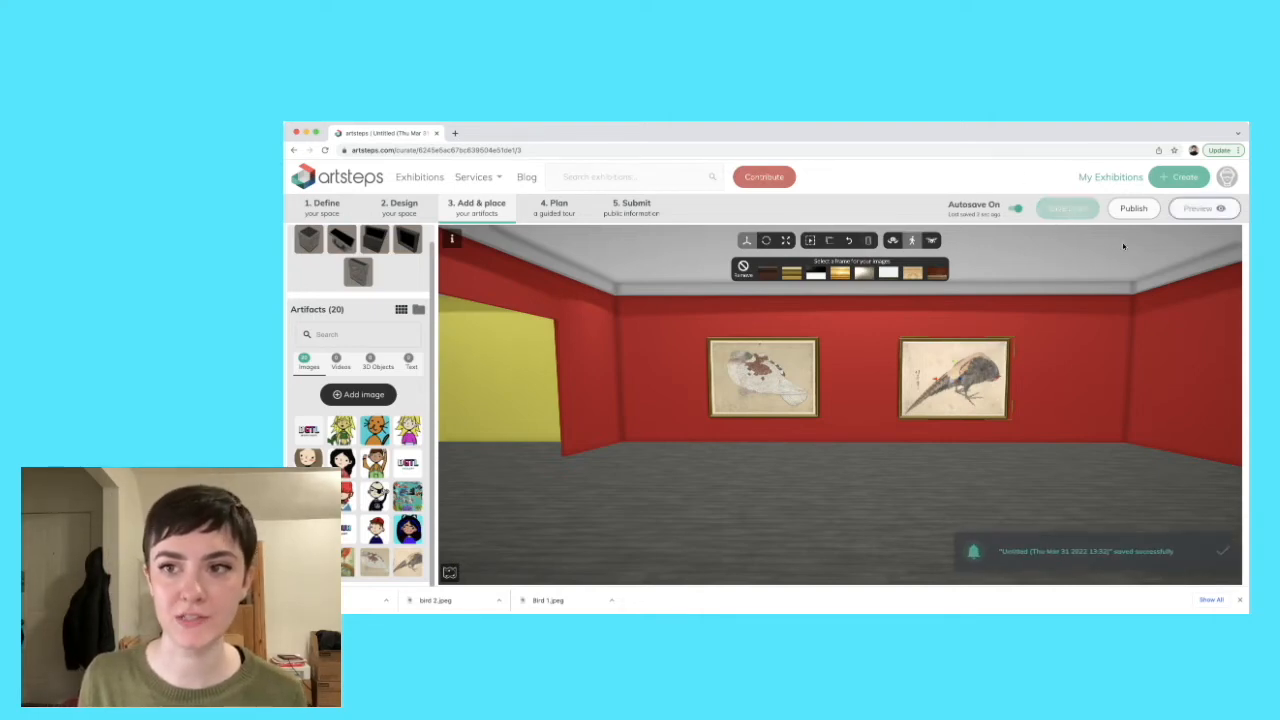
{"action": "left_click", "coordinate": [554, 207]}
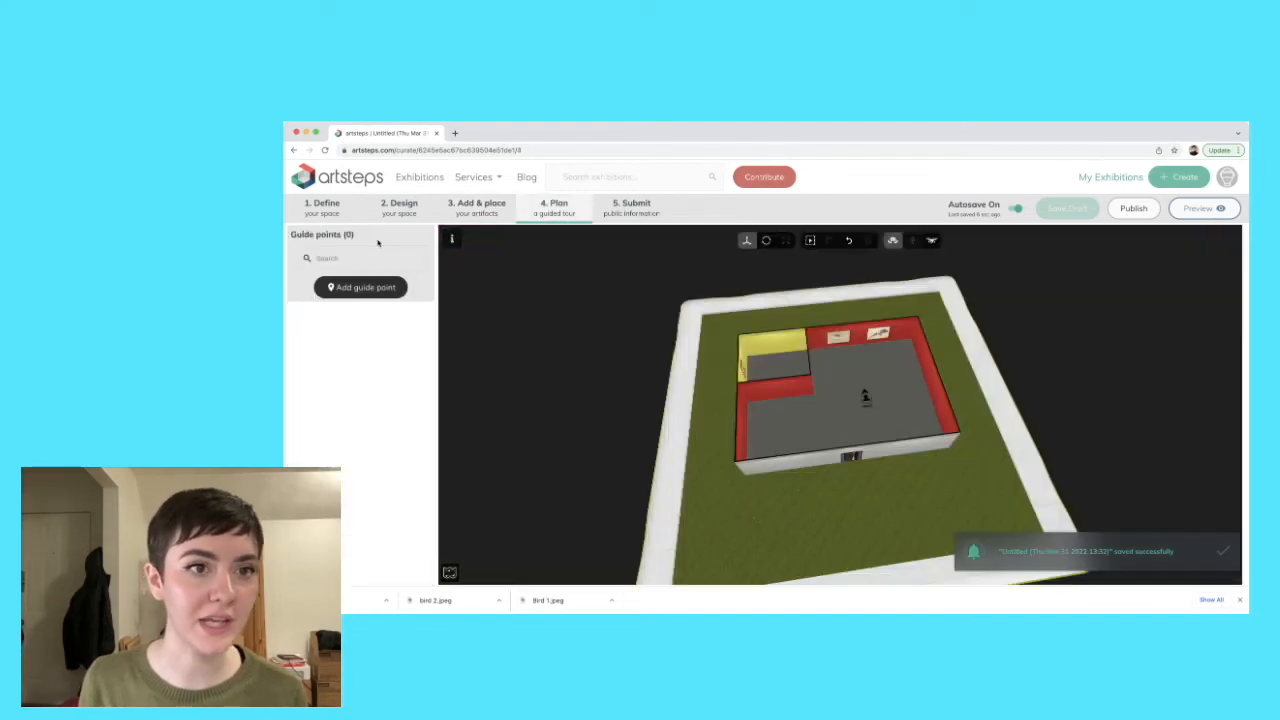
{"action": "left_click_drag", "start_coordinate": [877, 409], "coordinate": [854, 423]}
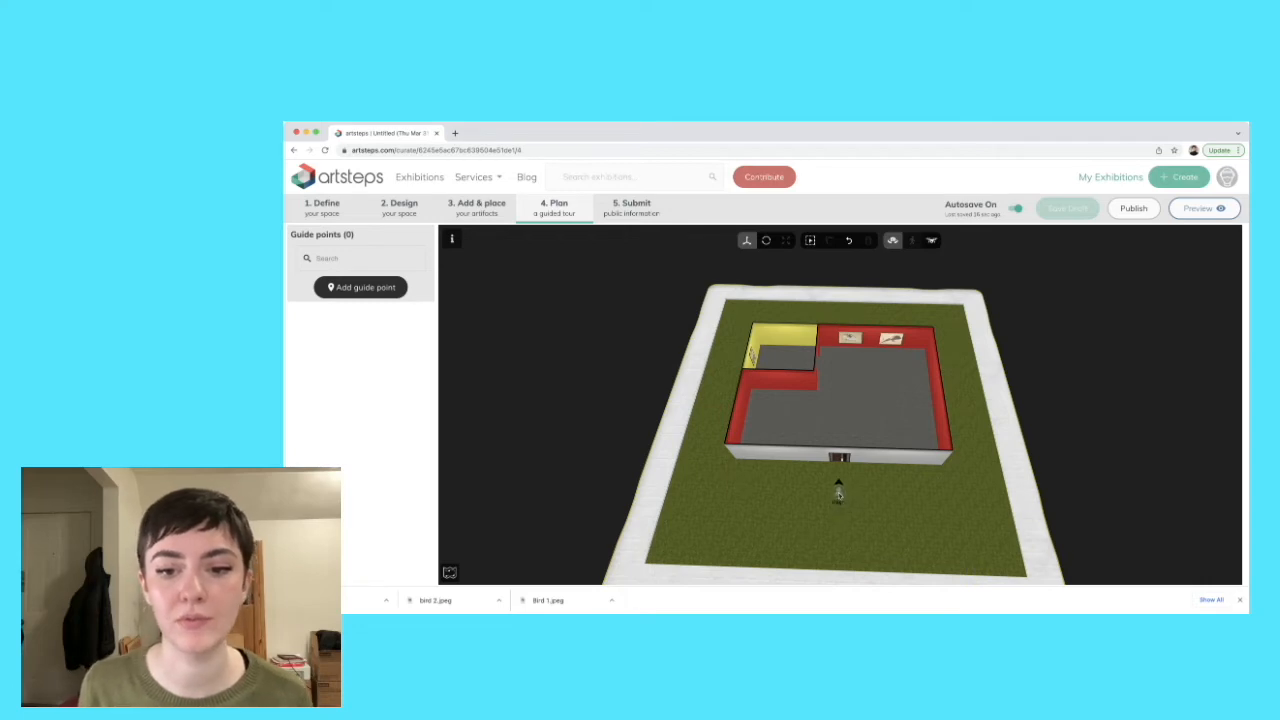
- Start a new guide point and title it "Bird 3"
{"action": "left_click", "coordinate": [322, 289]}
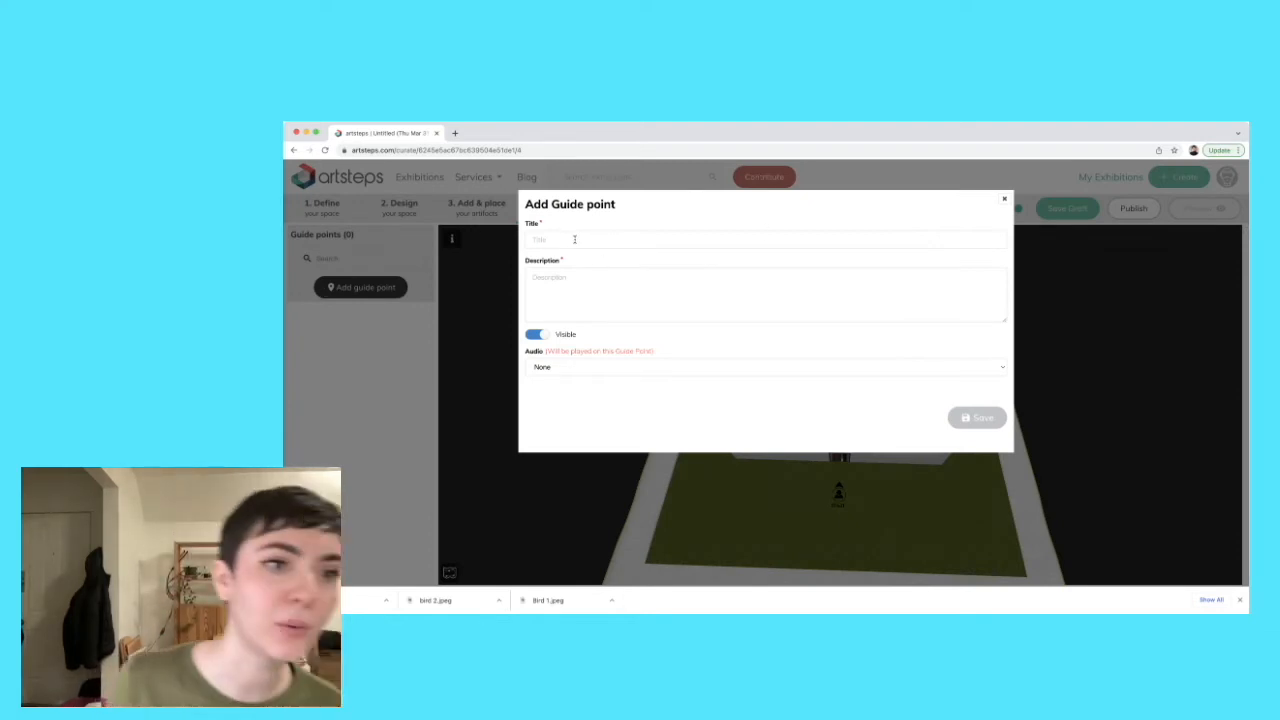
{"action": "left_click", "coordinate": [583, 241]}
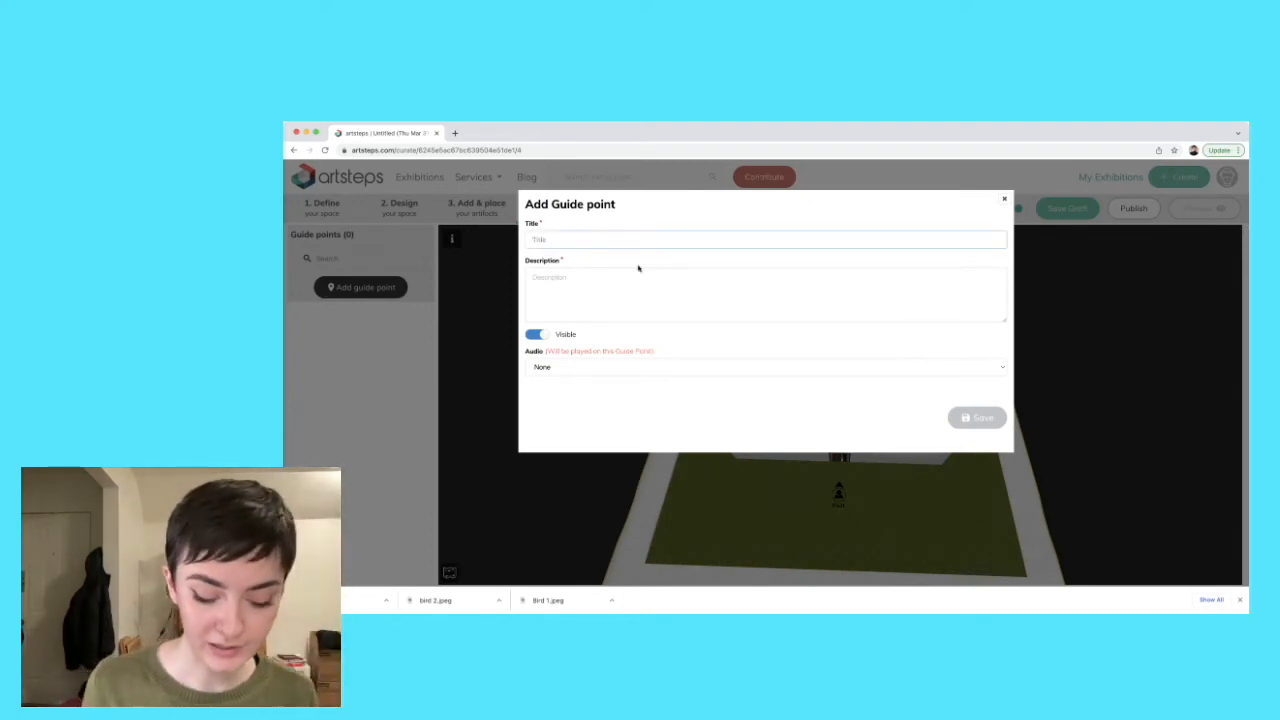
{"action": "type", "text": "Bird 1"}
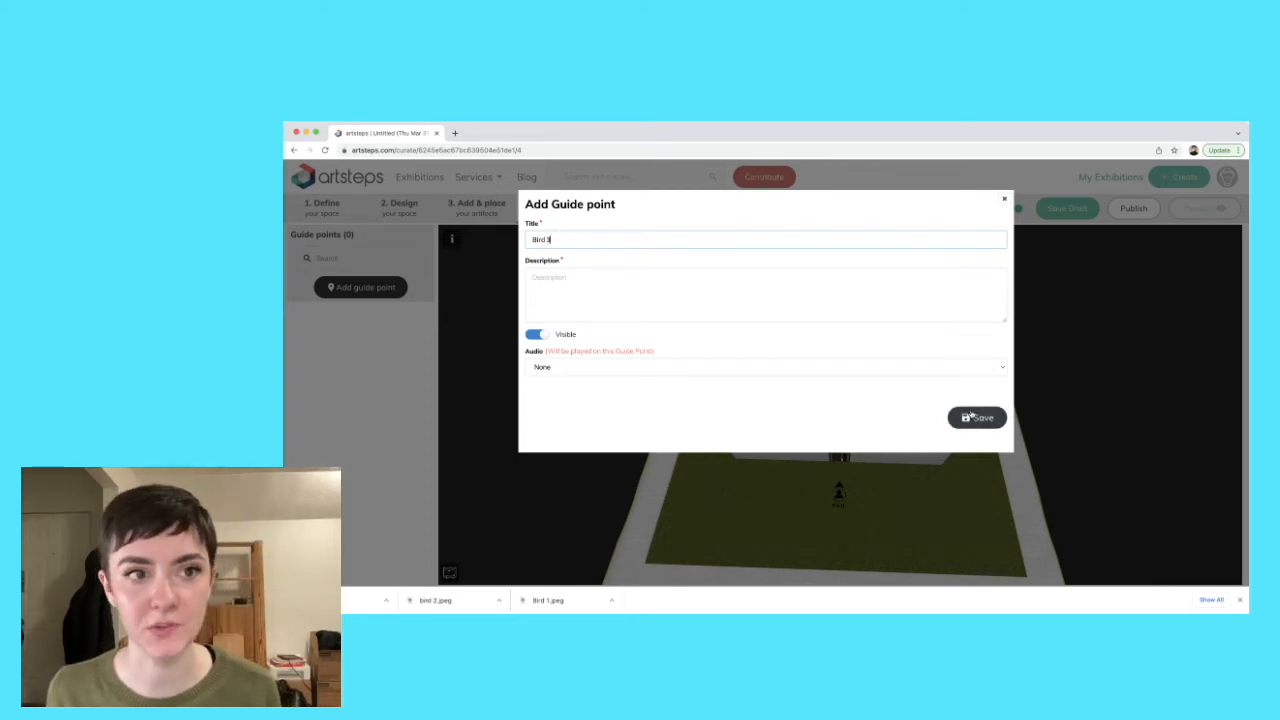
- Draft the guide point's description as "This is ________ by ________ they painted this in (date)"
{"action": "left_click", "coordinate": [708, 299]}
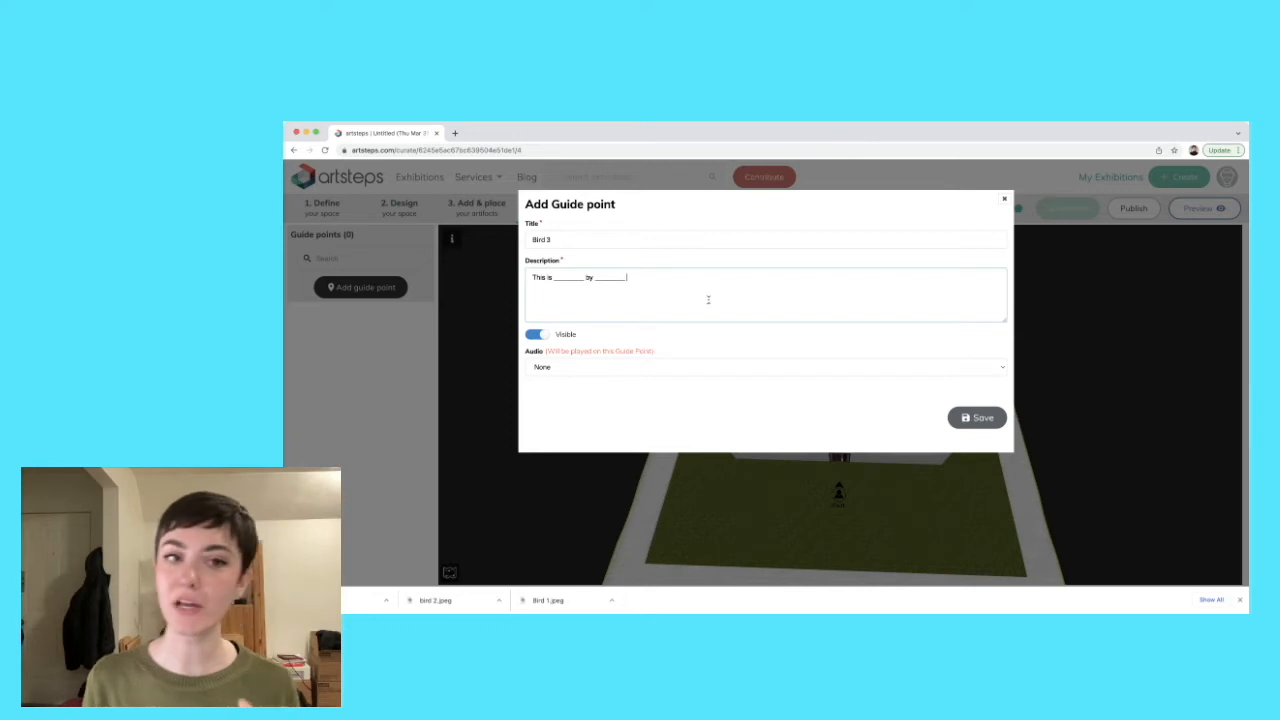
{"action": "type", "text": "the"}
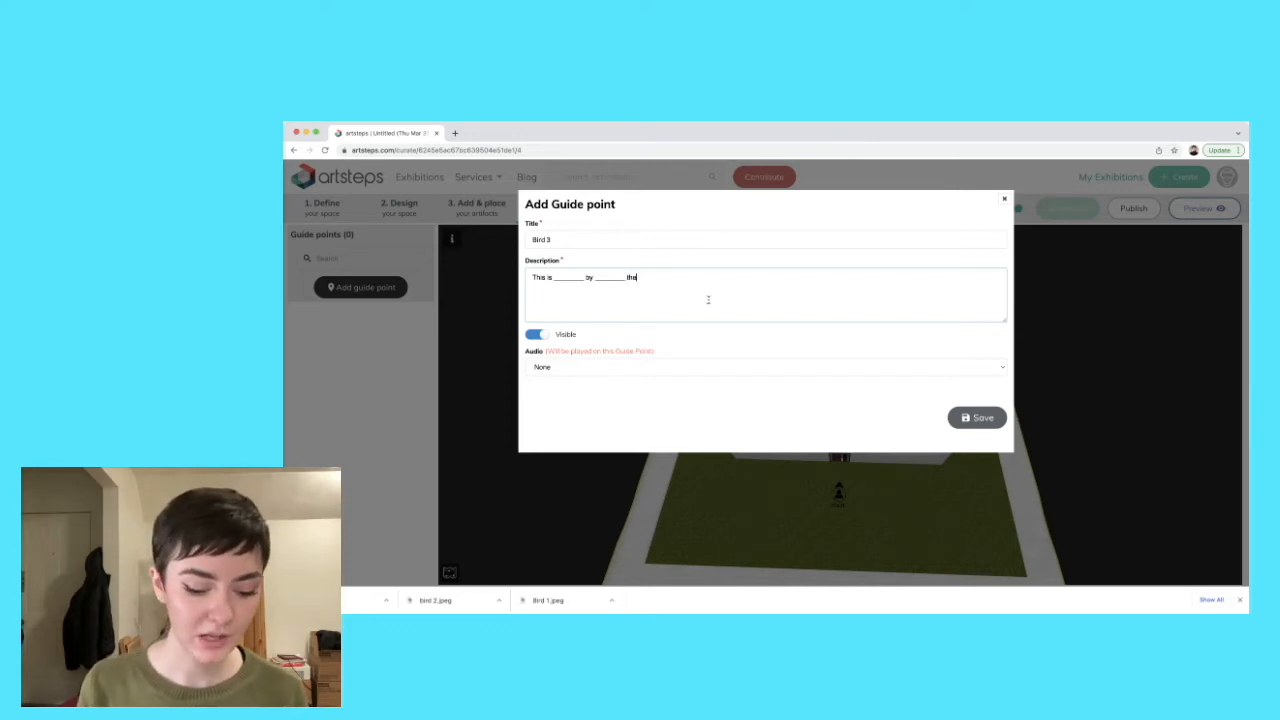
{"action": "type", "text": "y painted this in"}
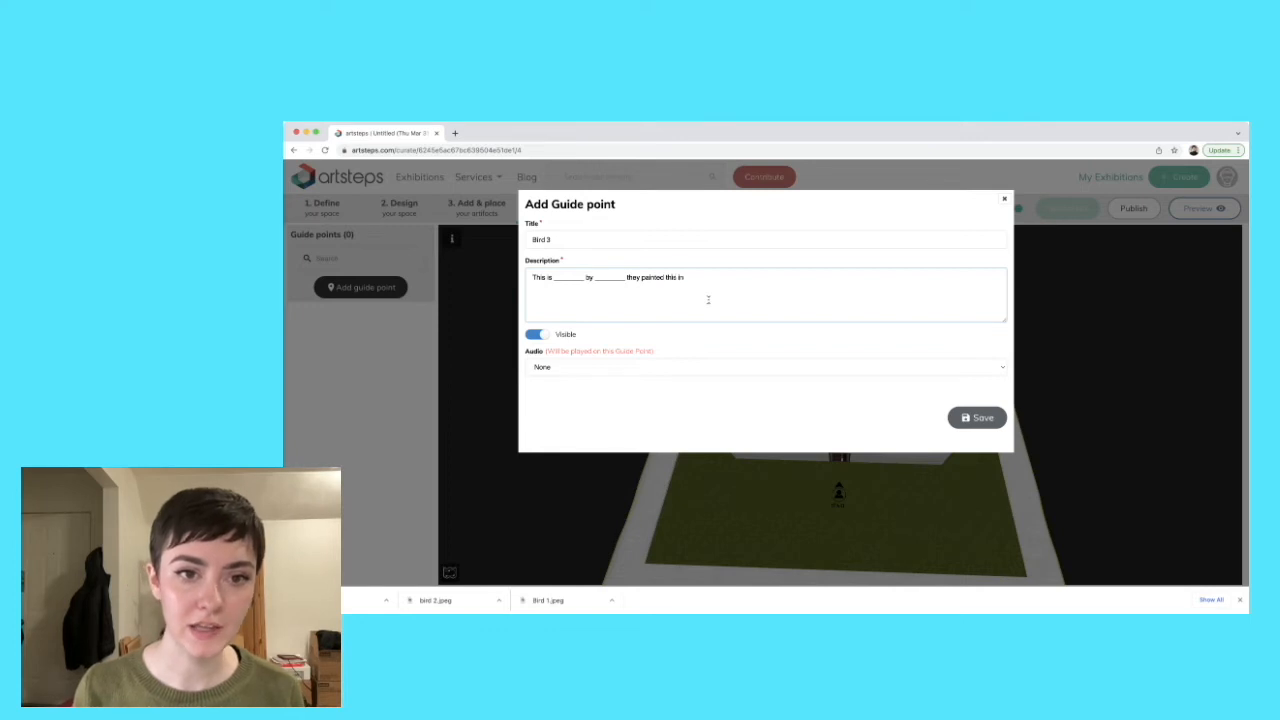
{"action": "type", "text": " (date)"}
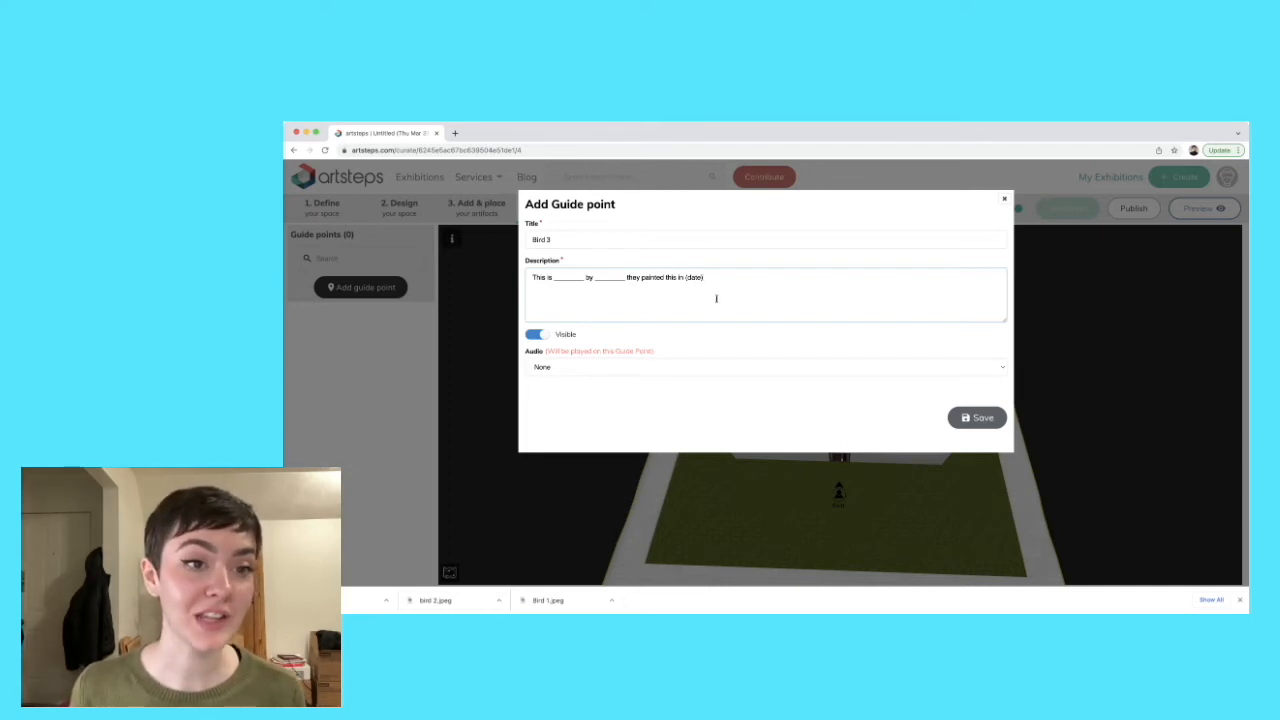
- Replace the description with "I like this painting because I love birds!"
{"action": "left_click_drag", "start_coordinate": [719, 284], "coordinate": [517, 282]}
{"action": "type", "text": "I like"}
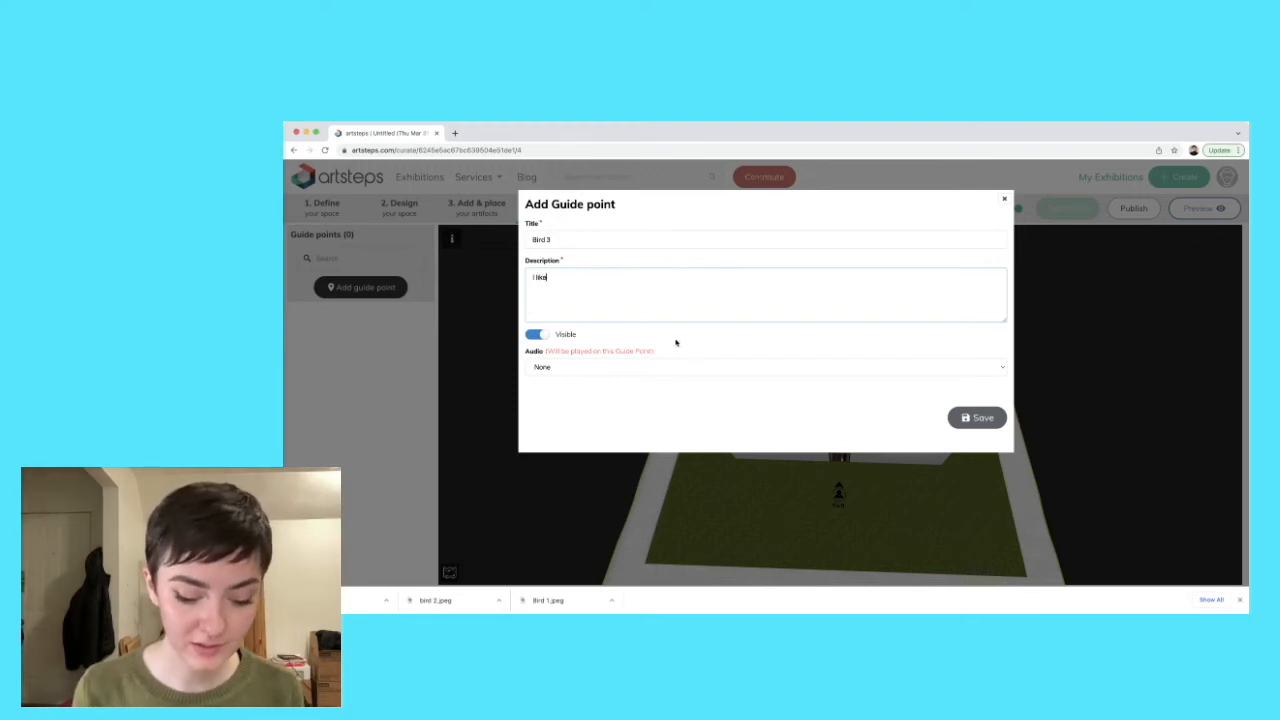
{"action": "type", "text": " this painti"}
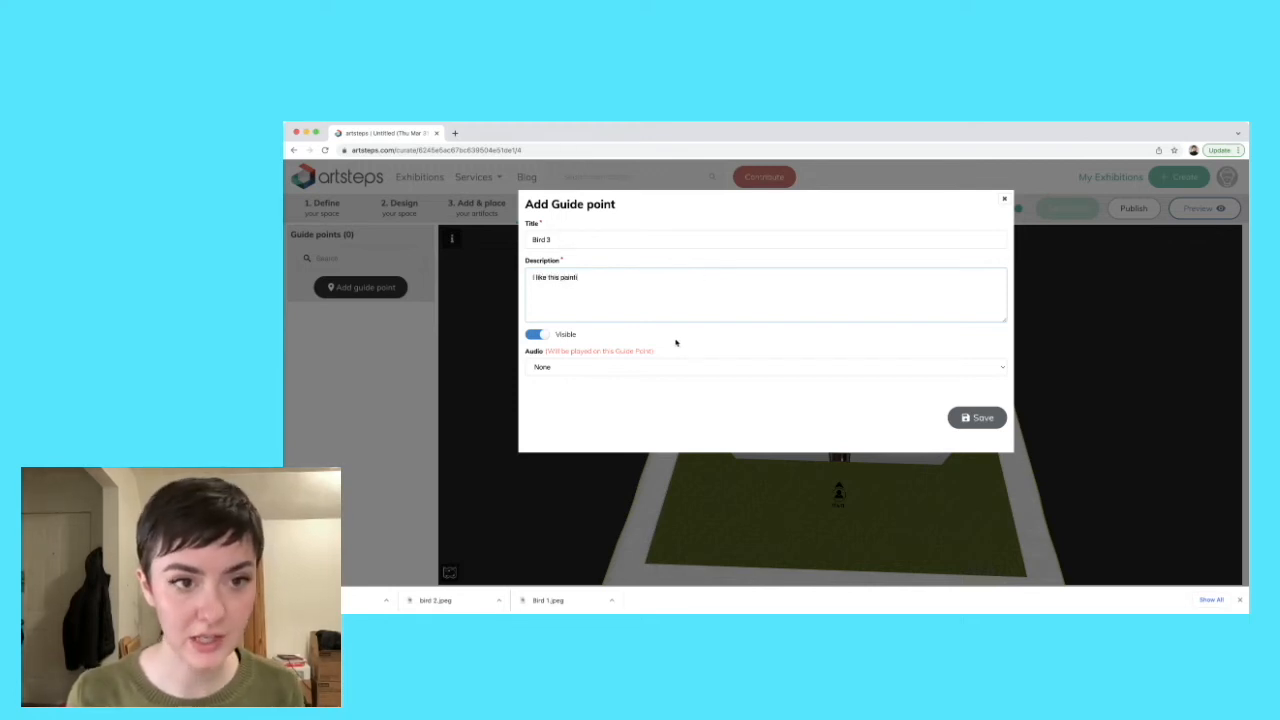
{"action": "type", "text": "ng because I love birds!"}
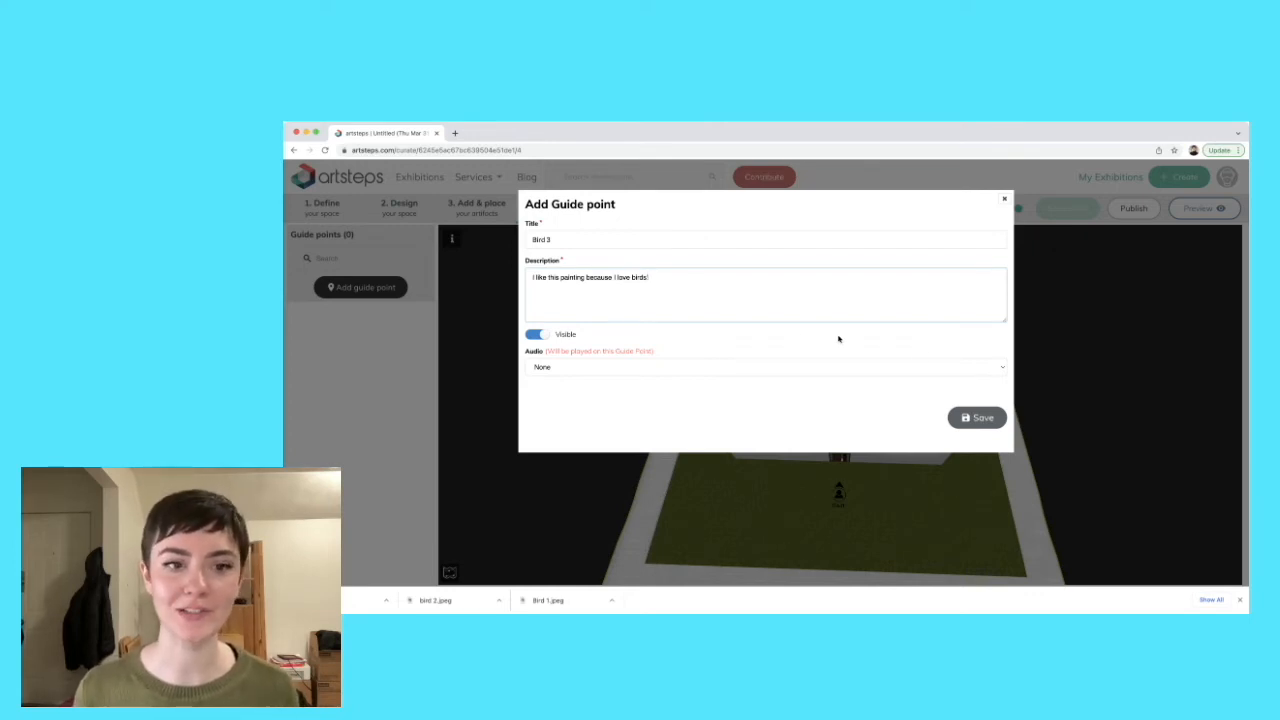
- Save the guide point and place it on the red room's floor, facing the long-tailed bird picture
{"action": "left_click", "coordinate": [977, 417]}
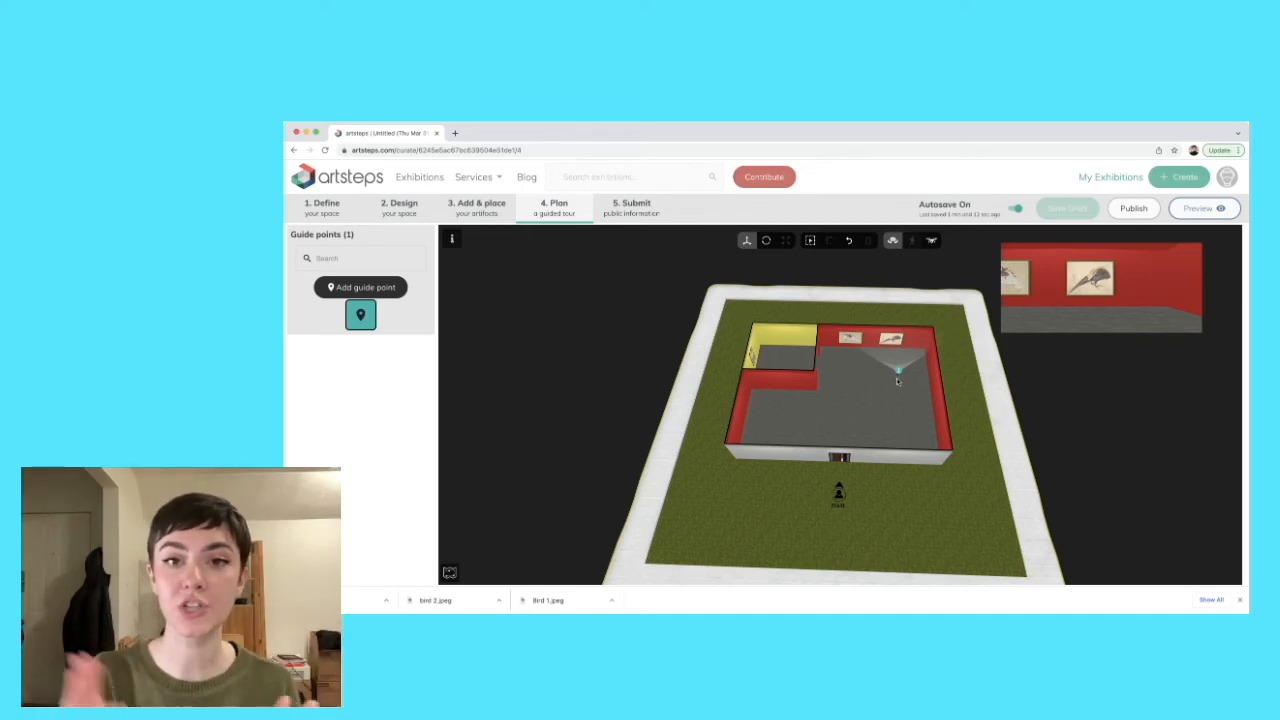
{"action": "mouse_move", "coordinate": [897, 380]}
{"action": "left_mouse_down"}
{"action": "mouse_move", "coordinate": [883, 388]}
{"action": "mouse_move", "coordinate": [903, 370]}
{"action": "mouse_move", "coordinate": [889, 370]}
{"action": "left_mouse_up"}
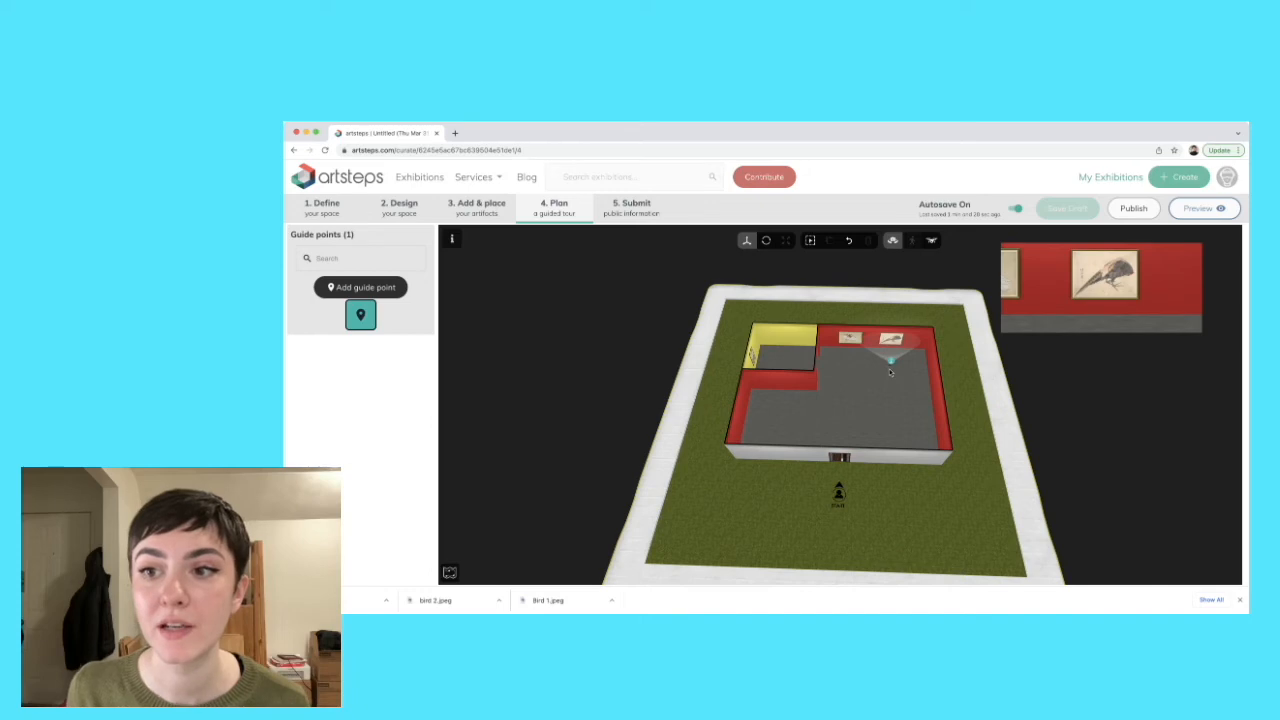
{"action": "left_click_drag", "start_coordinate": [889, 371], "coordinate": [889, 371]}
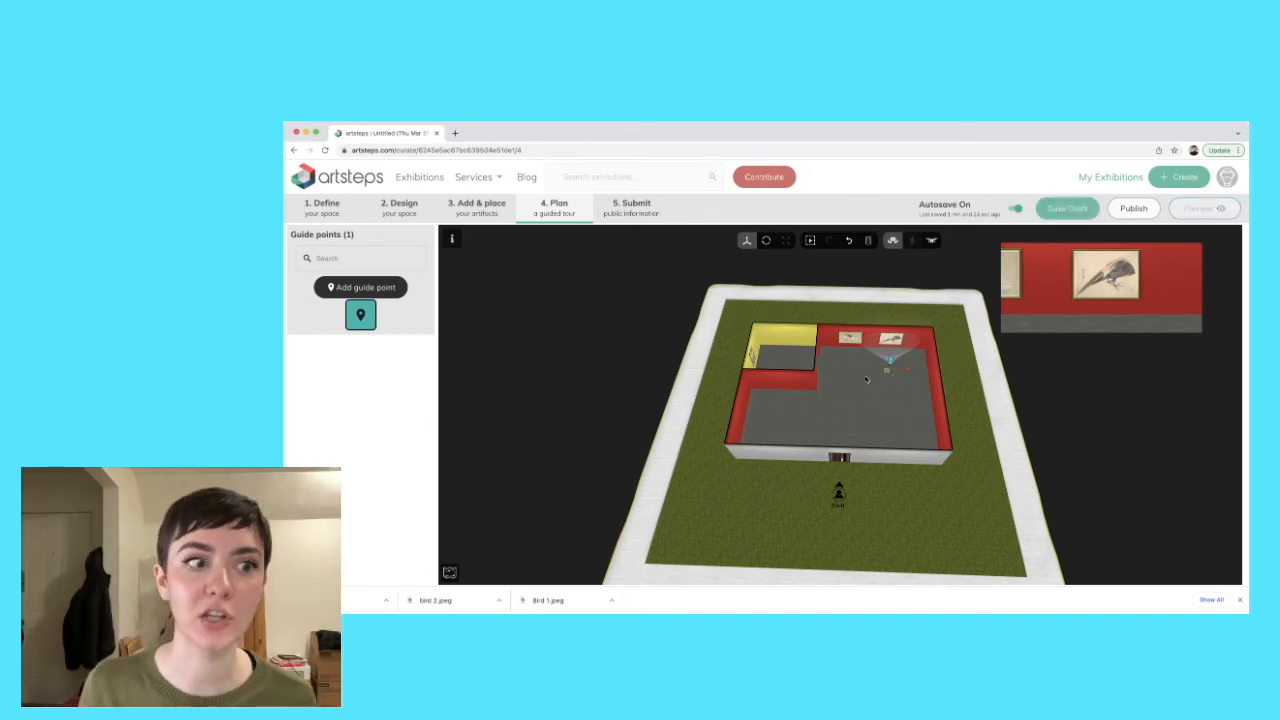
- Fill in a new guide point titled "Bird 2" with the description "I like this bird because it seems friendly!"
{"action": "left_click", "coordinate": [352, 288]}
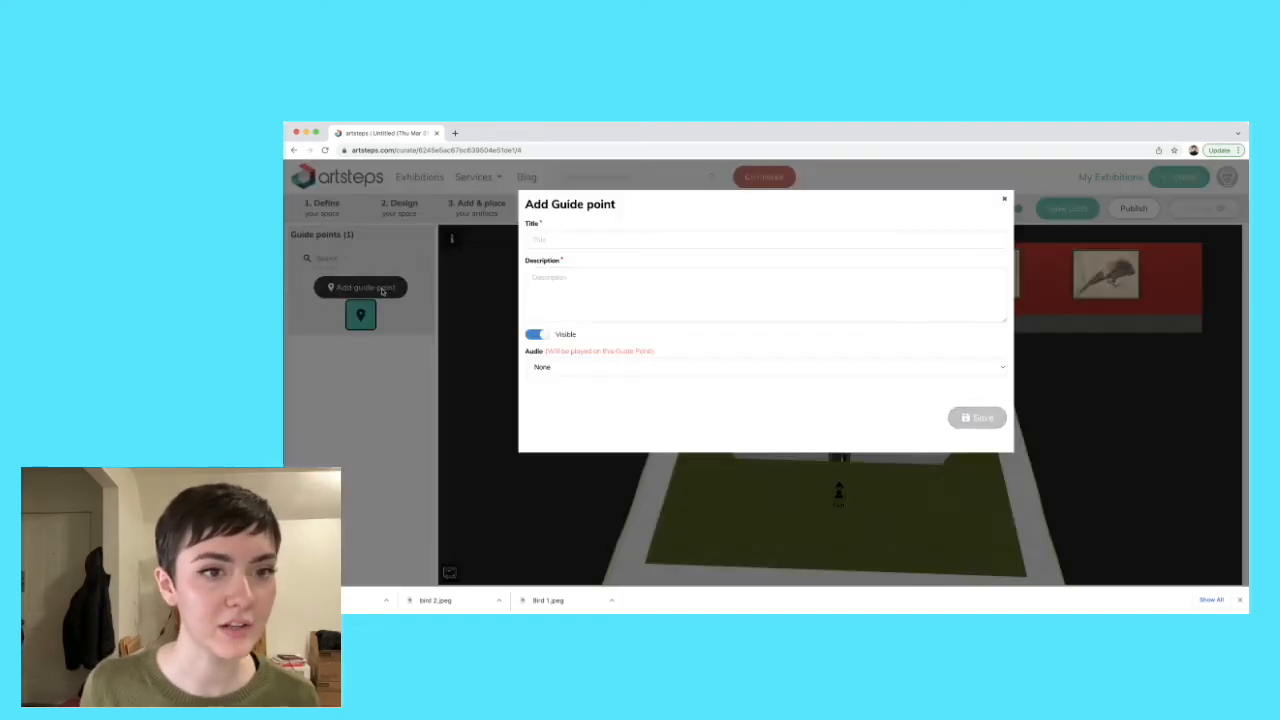
{"action": "left_click", "coordinate": [555, 239]}
{"action": "type", "text": "Bi"}
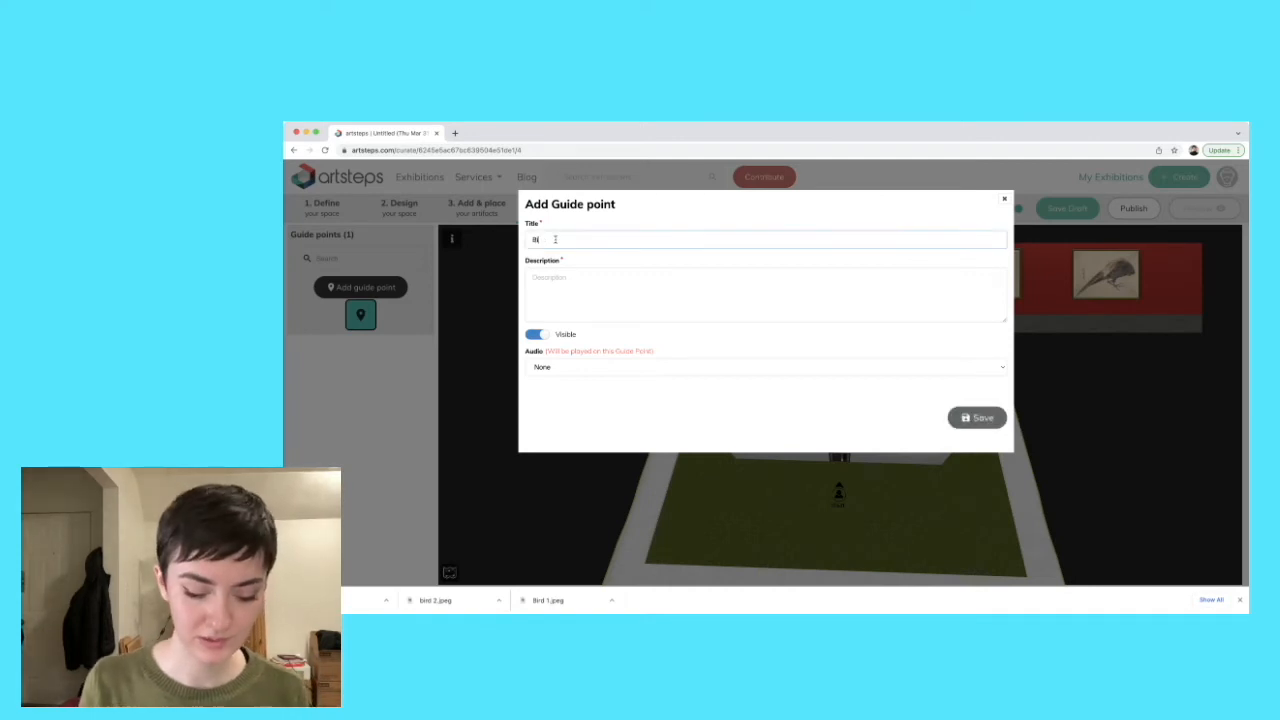
{"action": "type", "text": "rd 2"}
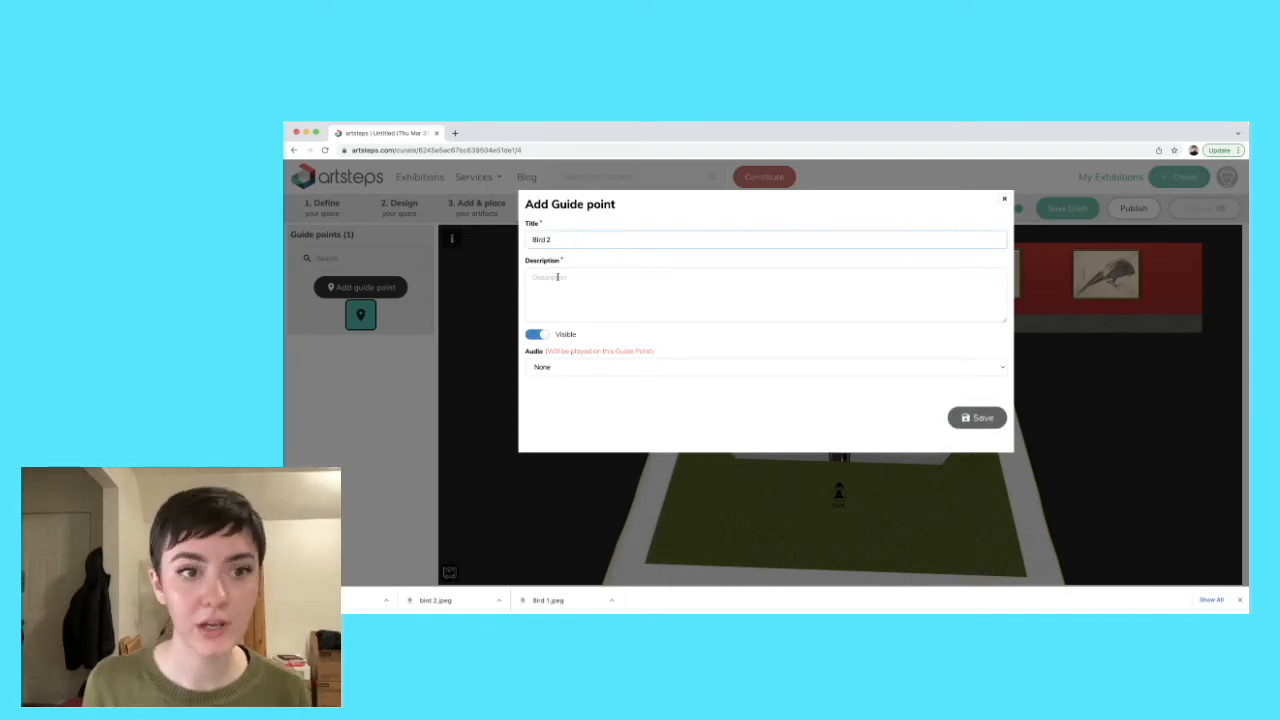
{"action": "left_click", "coordinate": [559, 279]}
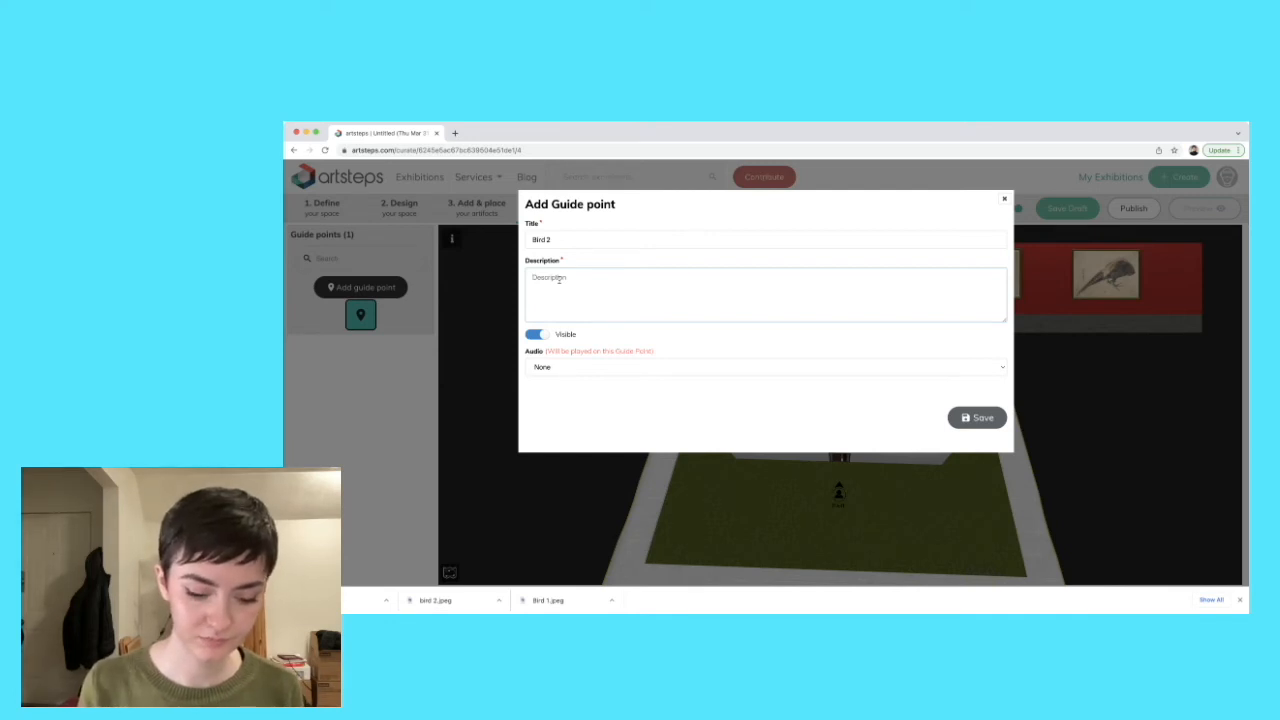
{"action": "type", "text": "I like t"}
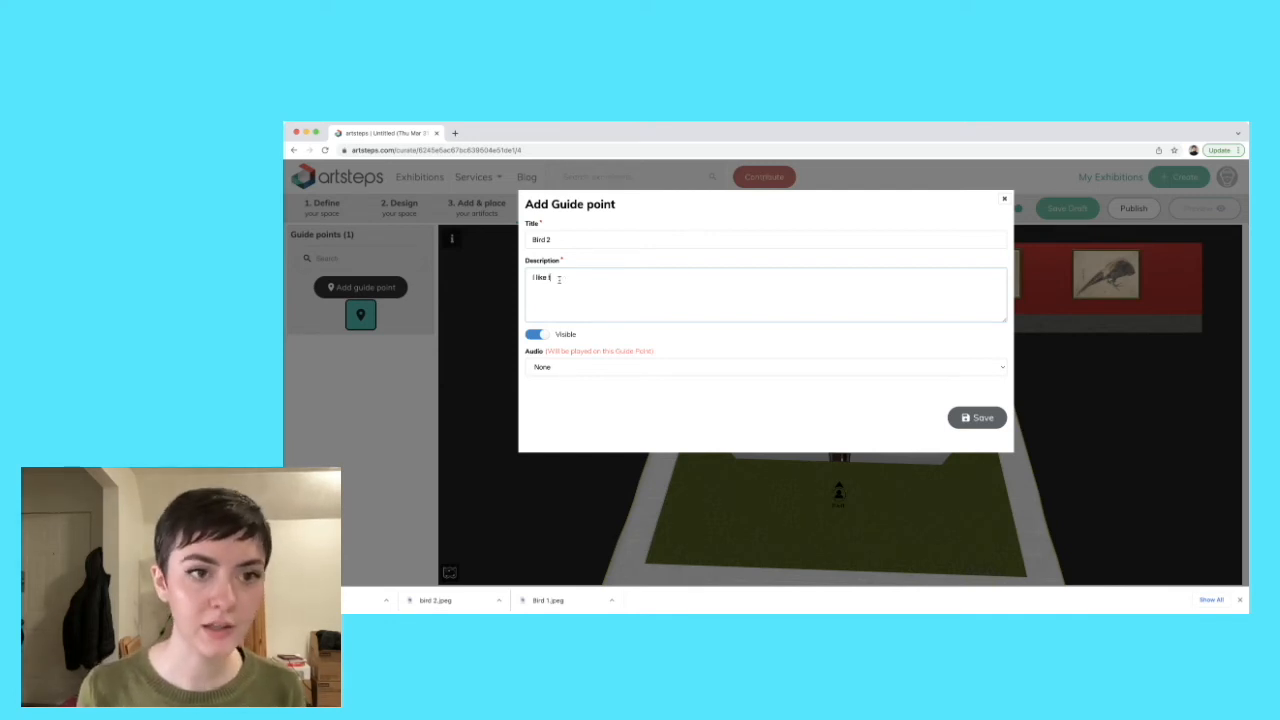
{"action": "type", "text": "his bird"}
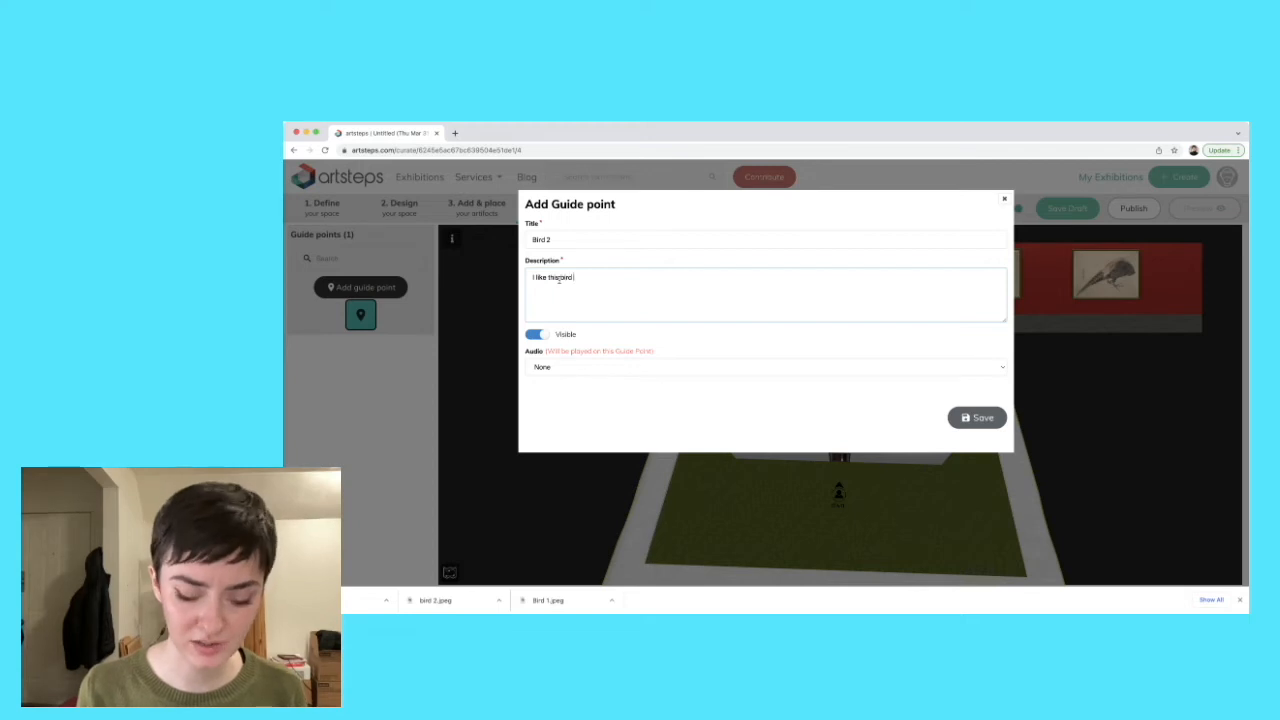
{"action": "type", "text": " because it seems friendly!"}
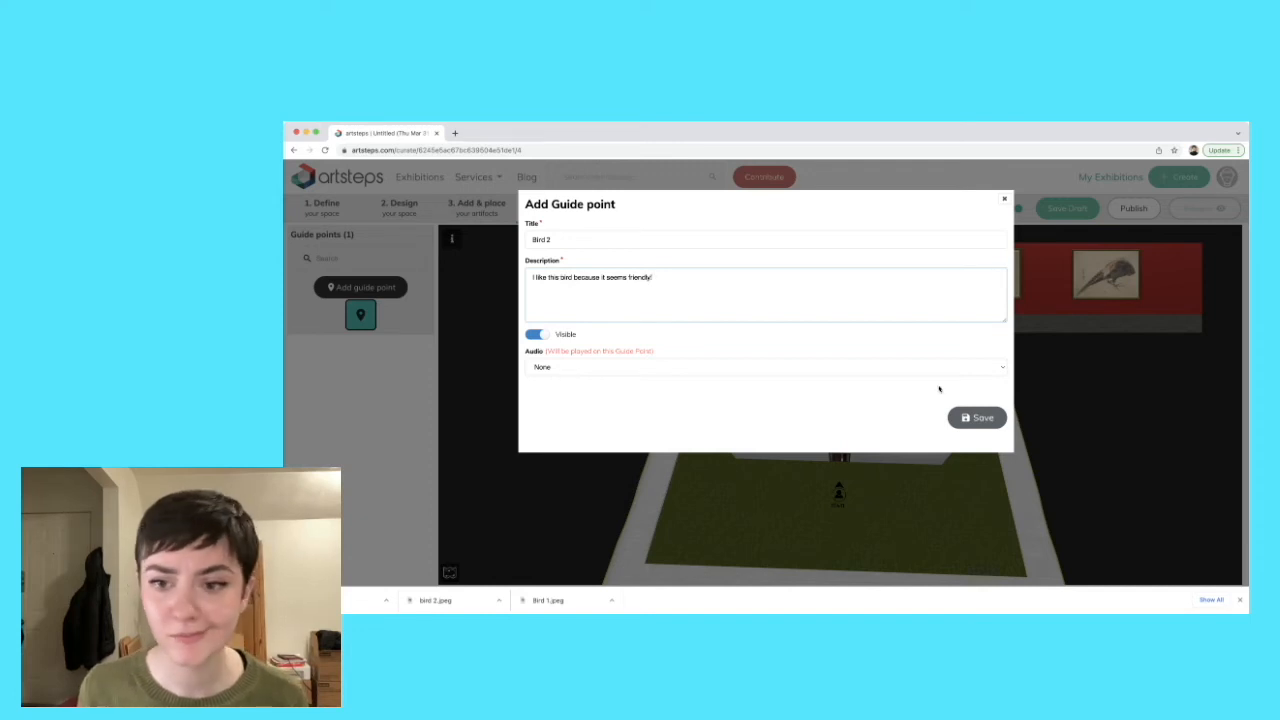
- Save the second guide point and place it on the red room's floor, facing the white-and-brown bird picture
{"action": "left_click", "coordinate": [977, 418]}
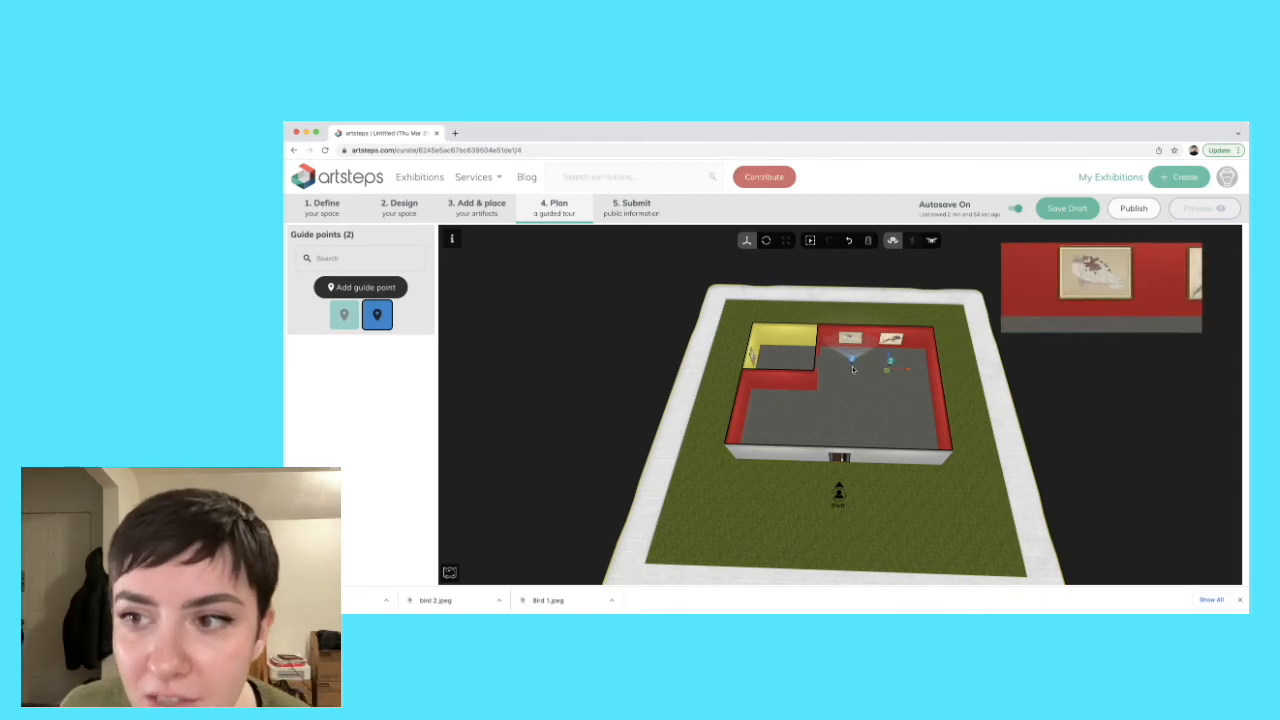
{"action": "scroll", "coordinate": [850, 371], "scroll_direction": "down", "scroll_amount": 2}
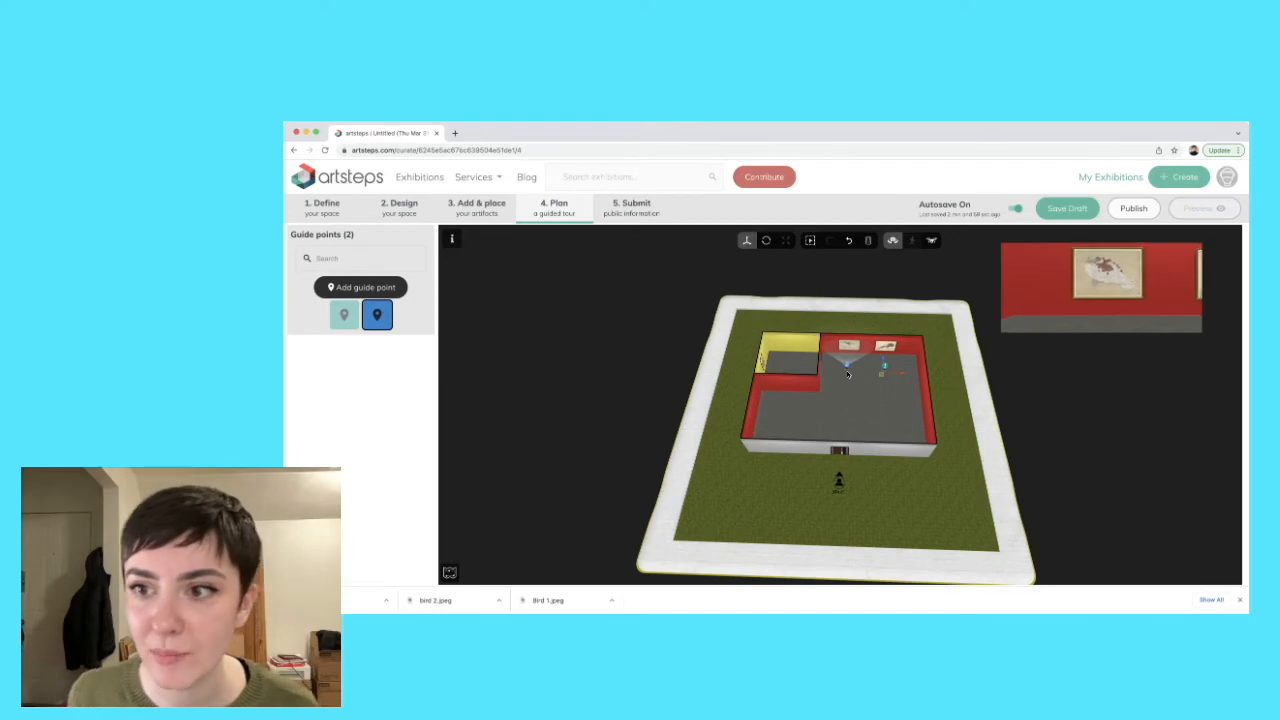
{"action": "left_click", "coordinate": [848, 374]}
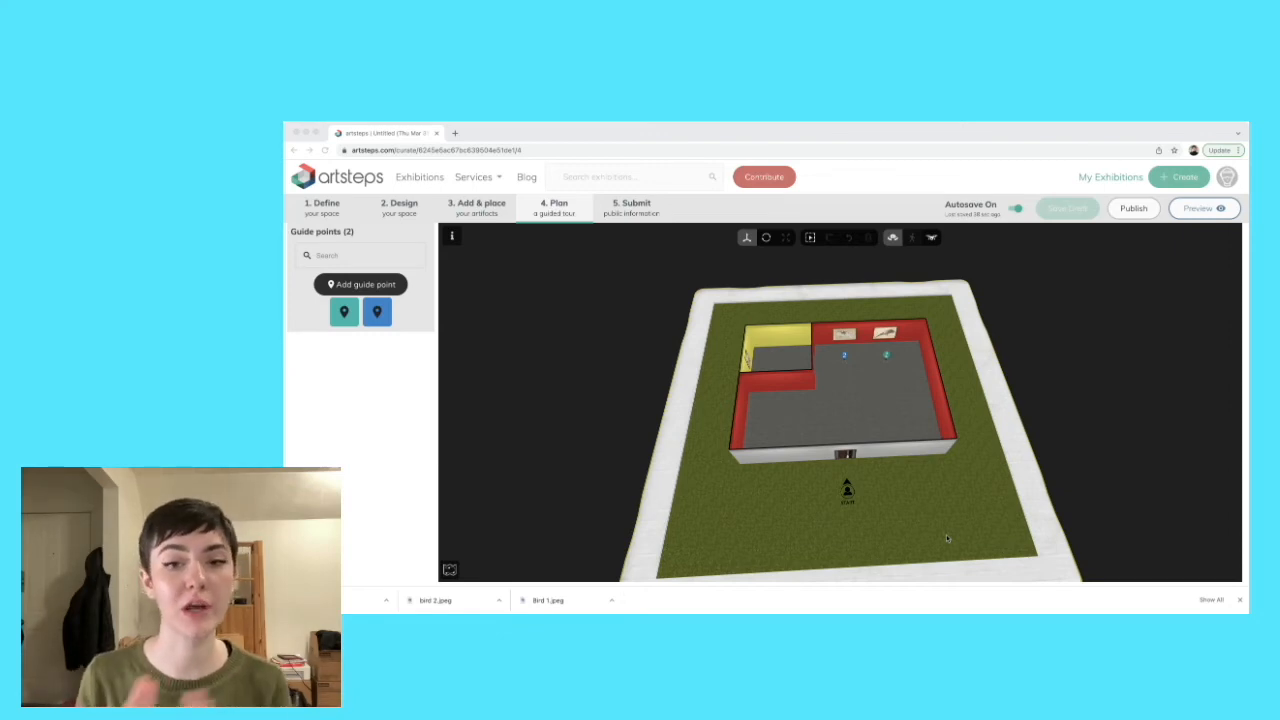
- Fill in a new guide point titled "Bird 1" with the description "I really like this bird, because of how colourful it is!"
{"action": "left_click", "coordinate": [321, 448]}
{"action": "mouse_move", "coordinate": [355, 307]}
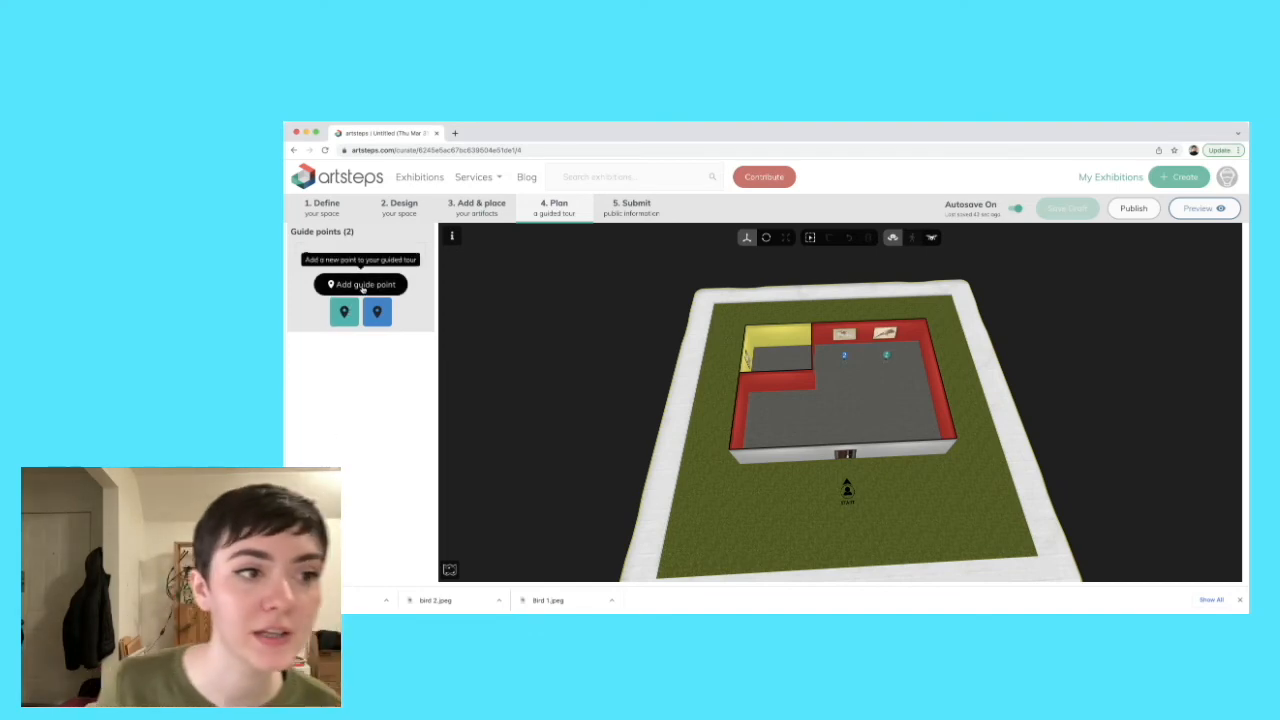
{"action": "scroll", "coordinate": [705, 371], "scroll_direction": "up", "scroll_amount": 5}
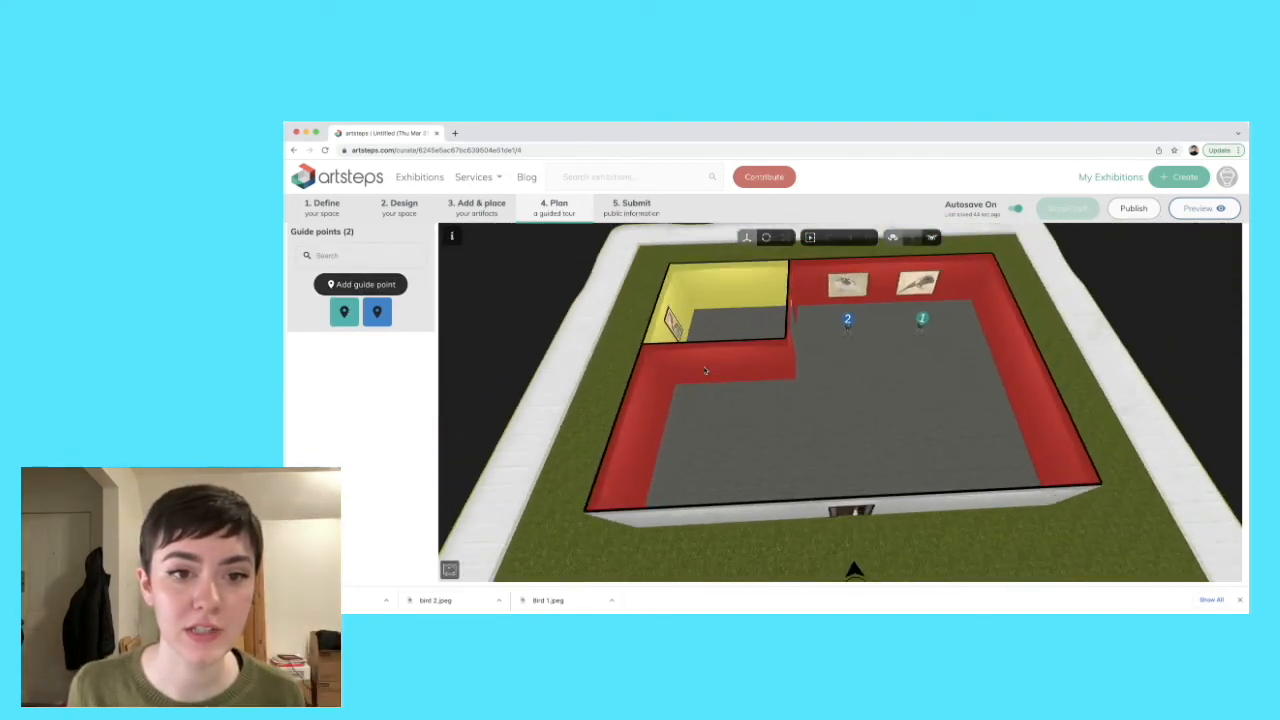
{"action": "left_click", "coordinate": [357, 286]}
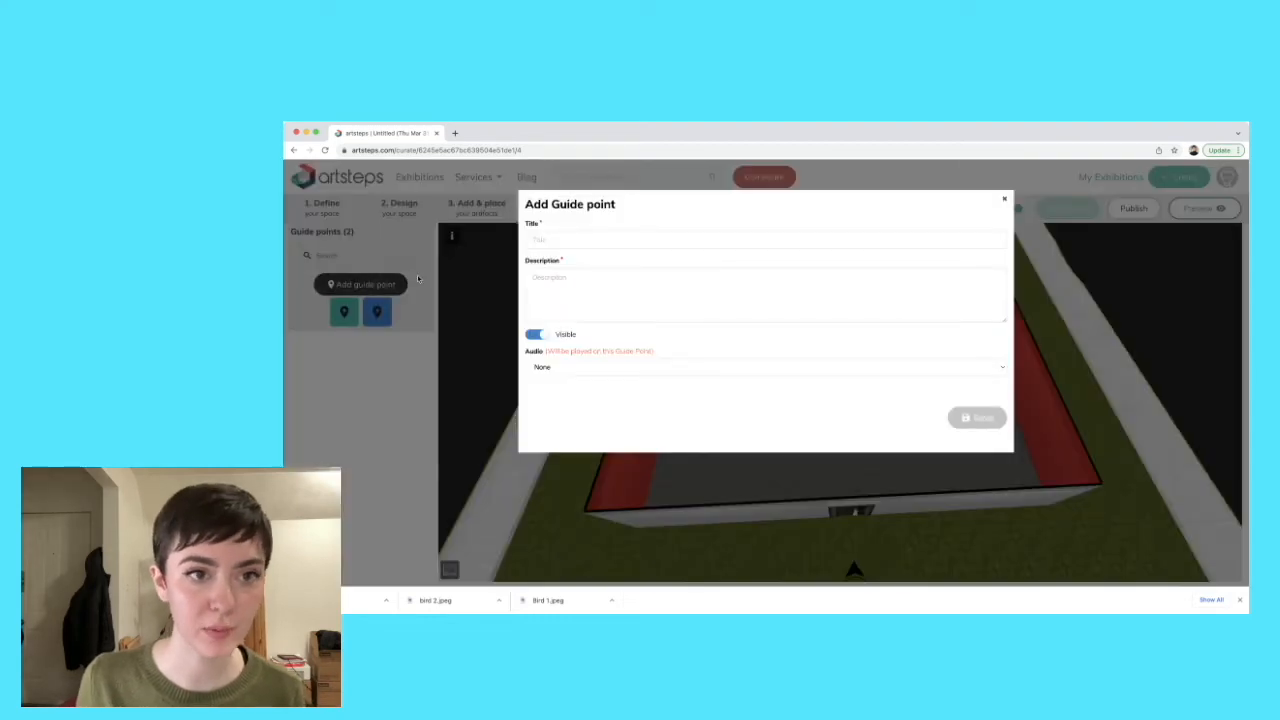
{"action": "left_click", "coordinate": [558, 240]}
{"action": "type", "text": "Bi"}
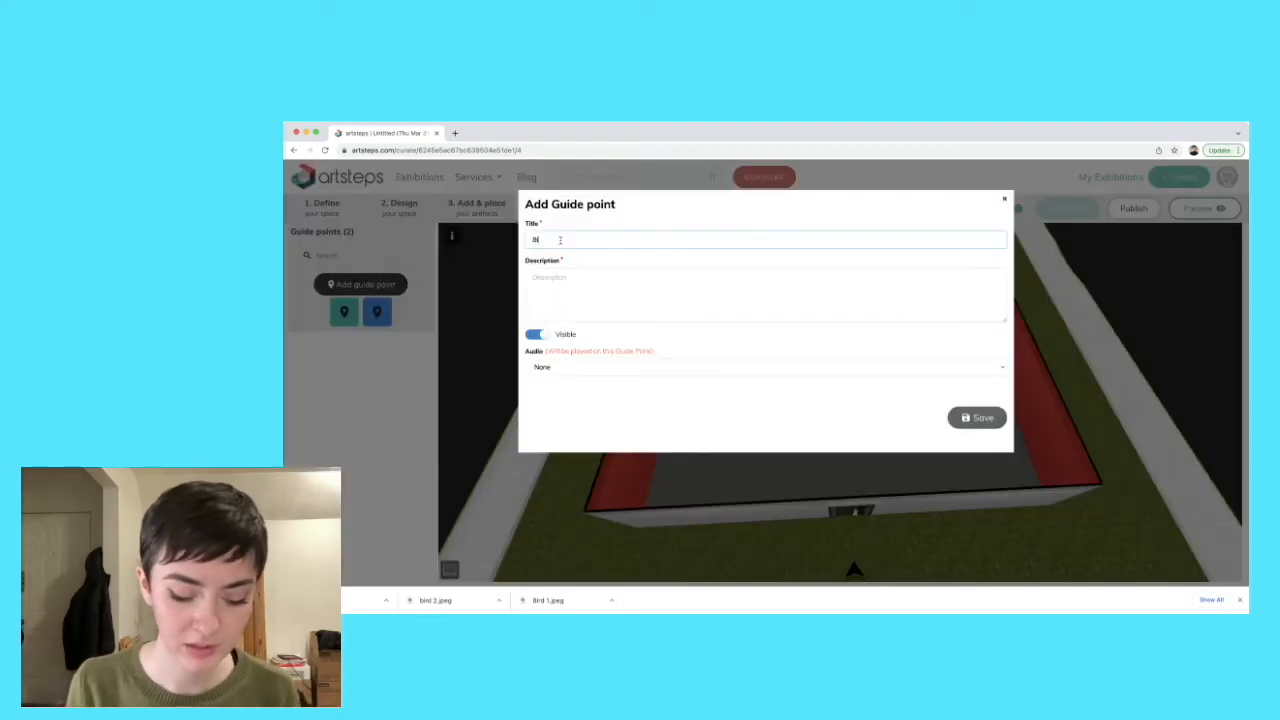
{"action": "type", "text": "rd 1"}
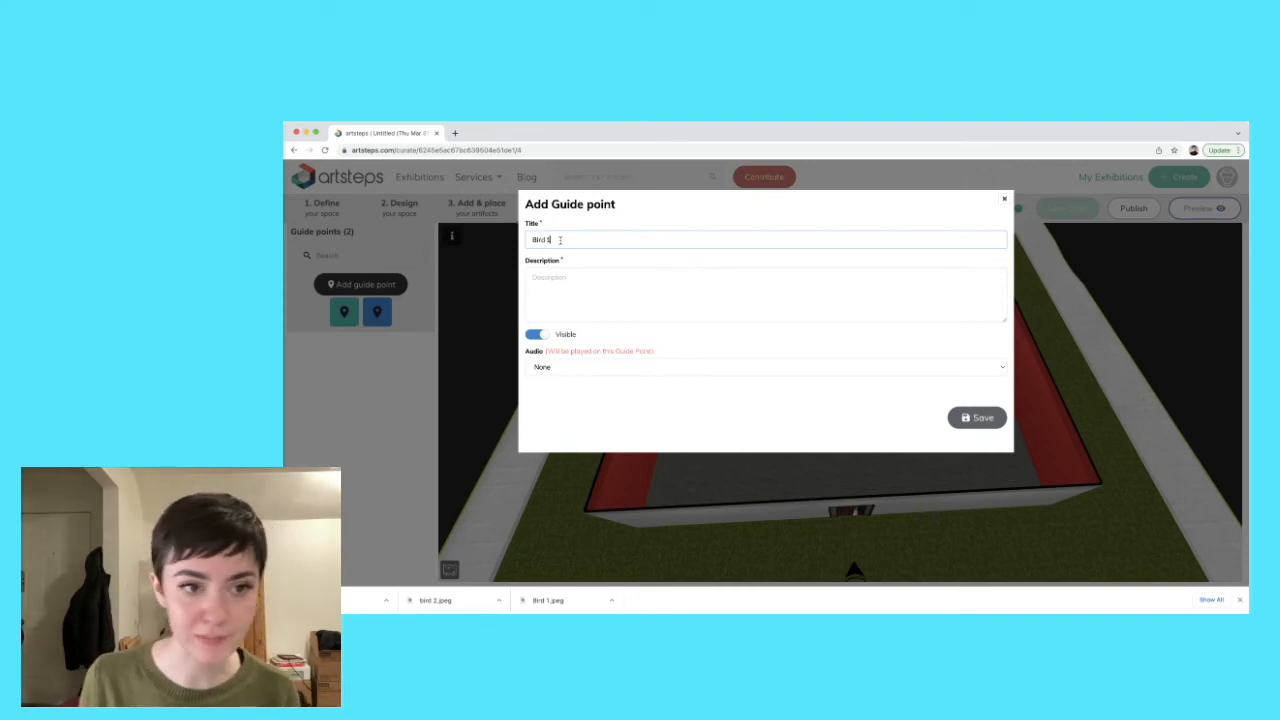
{"action": "left_click", "coordinate": [580, 286]}
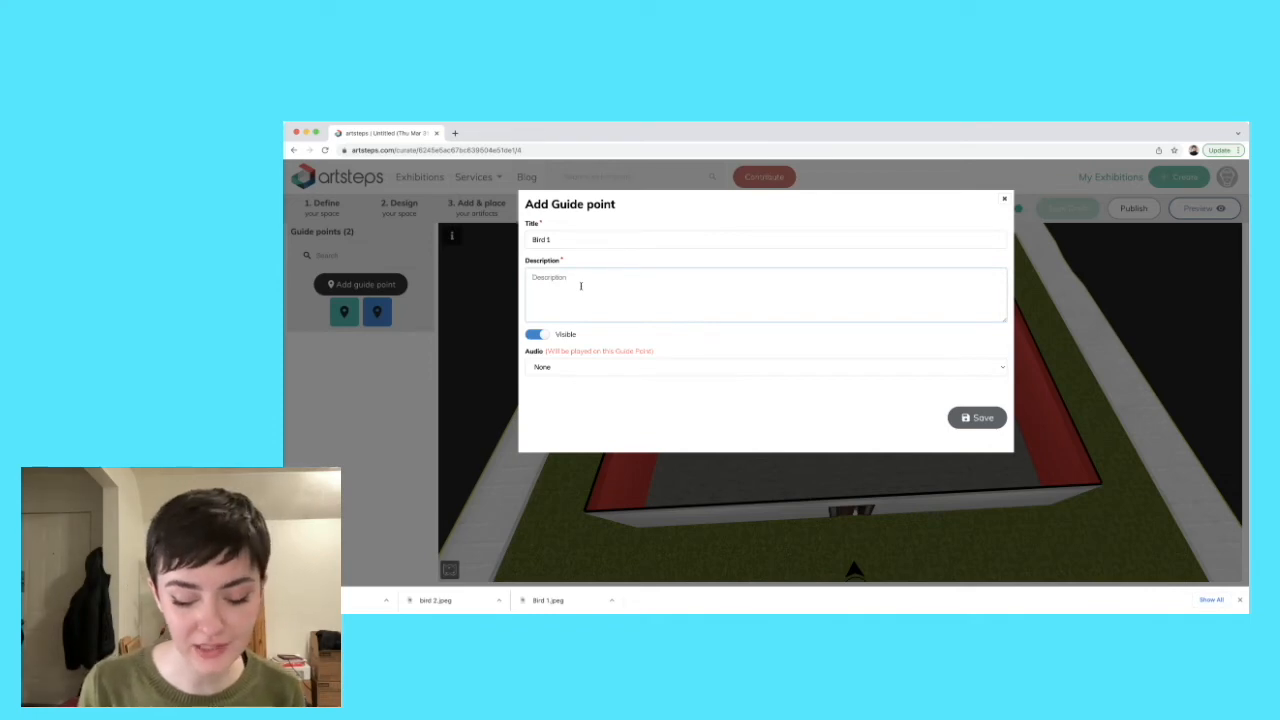
{"action": "type", "text": "I really like this"}
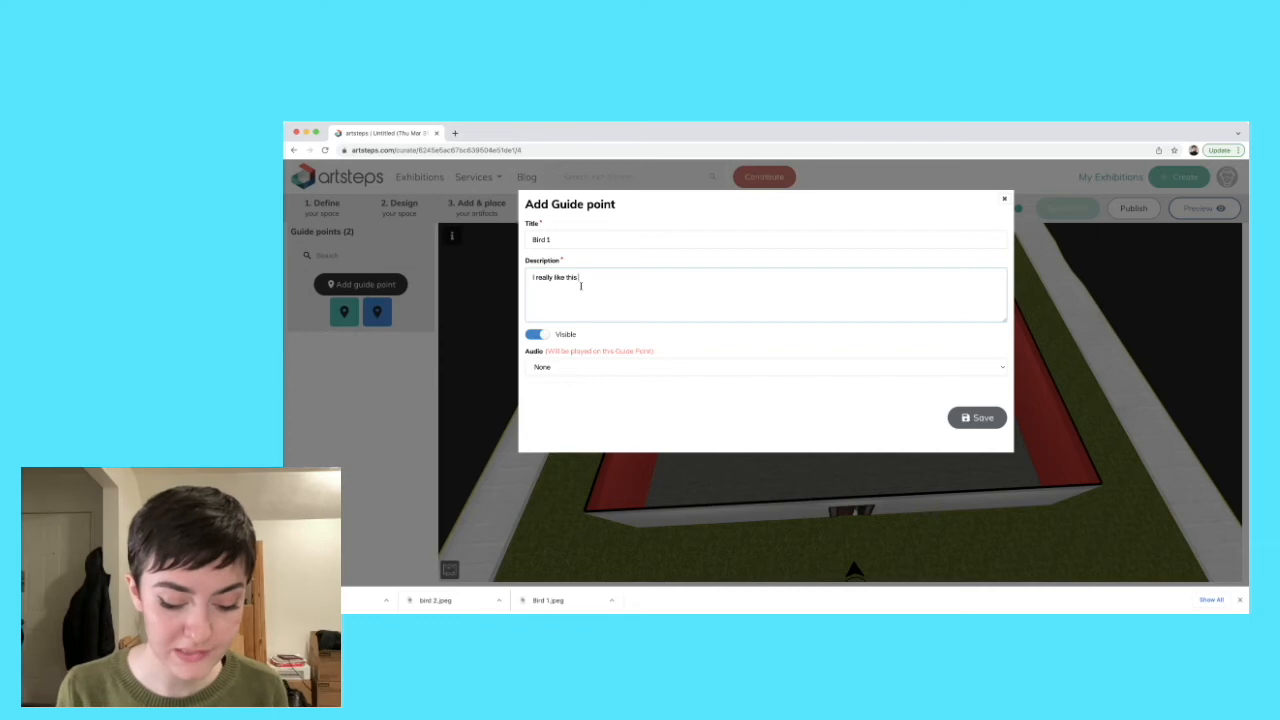
{"action": "type", "text": " bird, because of how colourful"}
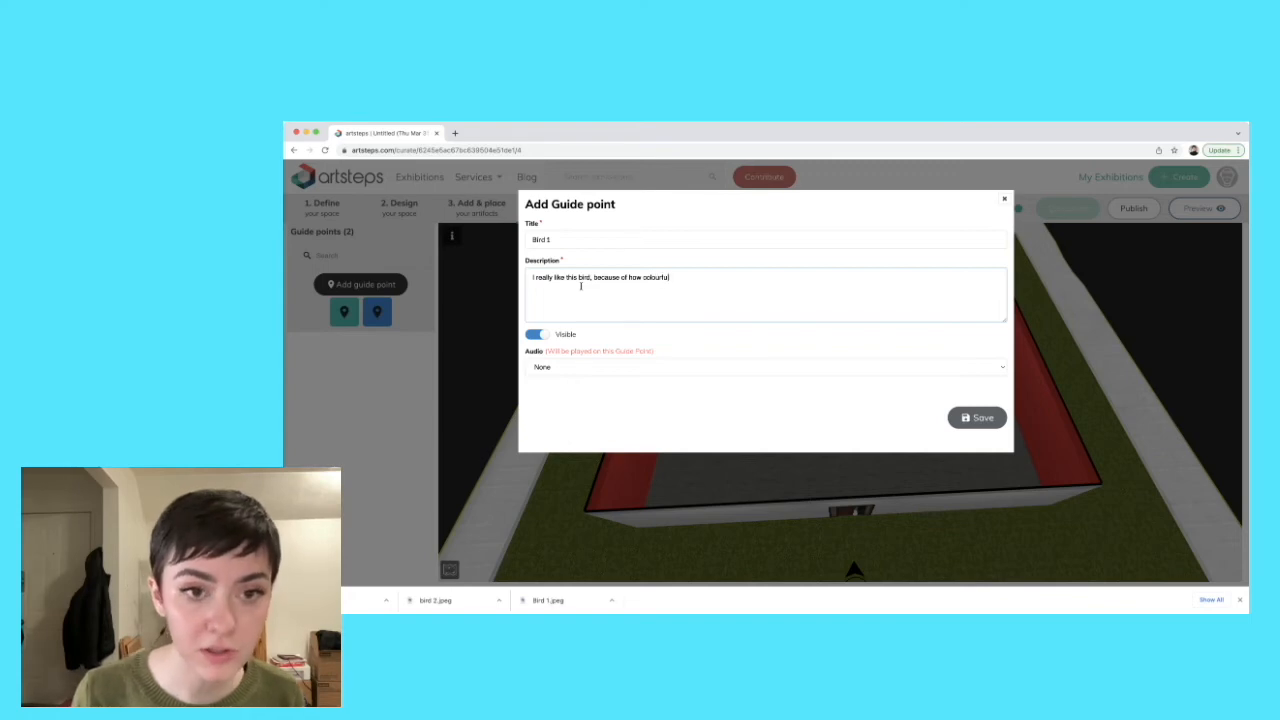
{"action": "type", "text": " it is!"}
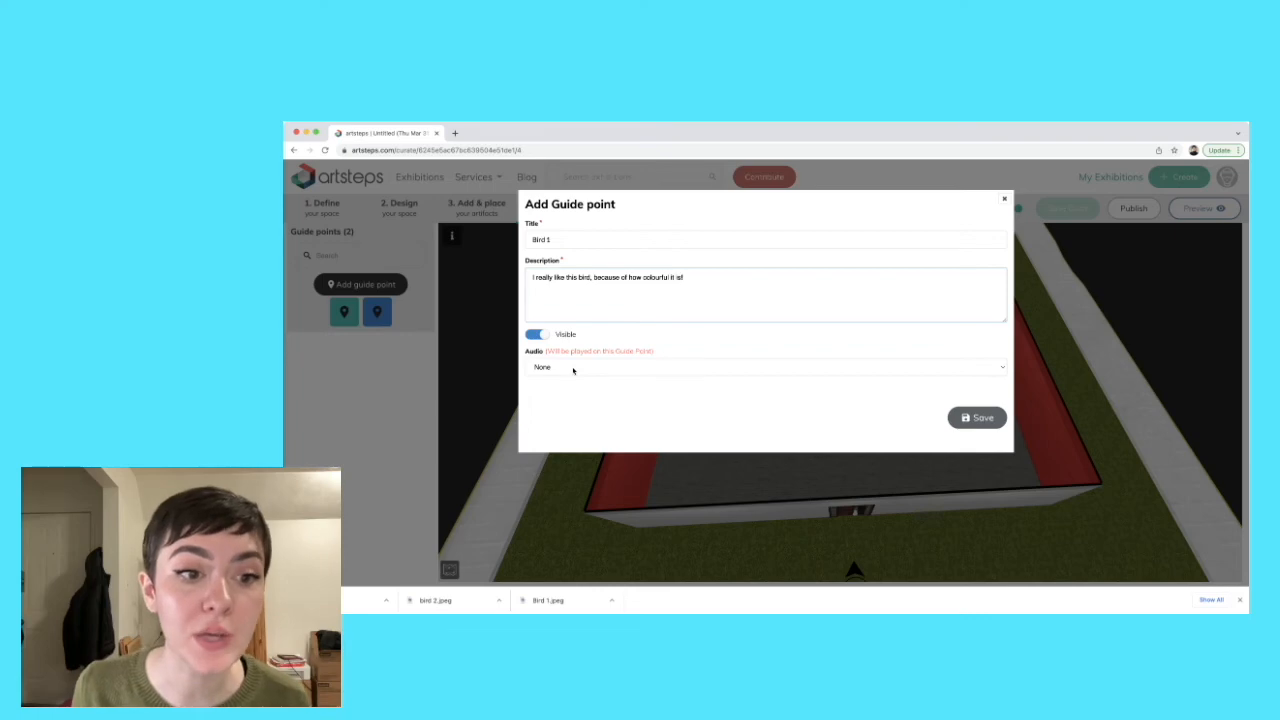
- Leave the guide point's audio at None, save it and place it on the yellow room's floor
{"action": "left_click", "coordinate": [727, 348]}
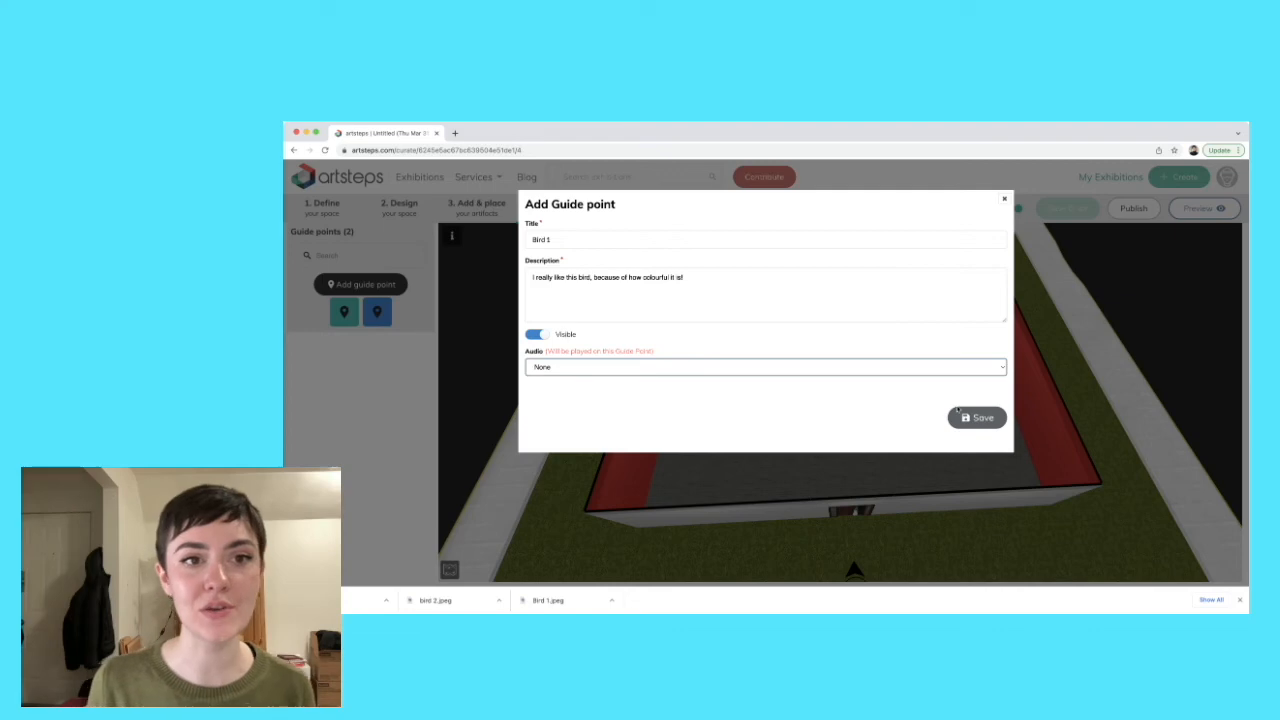
{"action": "left_click", "coordinate": [983, 420]}
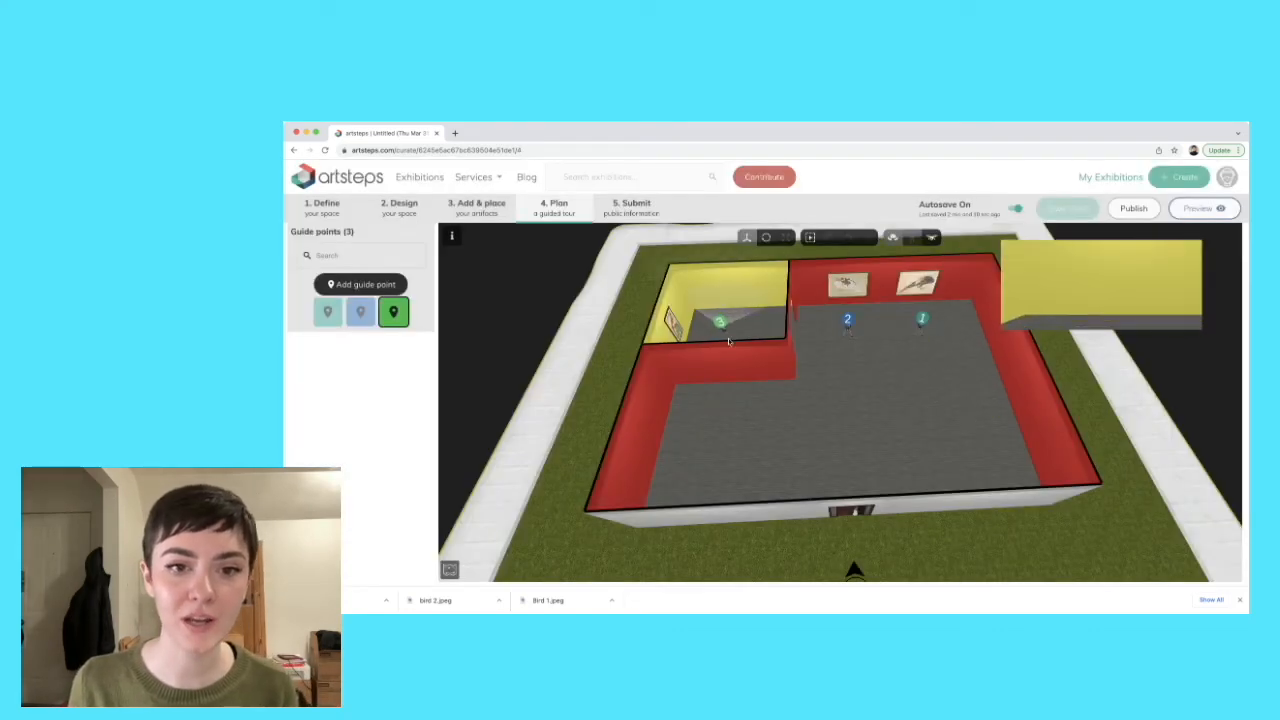
{"action": "mouse_move", "coordinate": [734, 346]}
{"action": "left_mouse_down"}
{"action": "mouse_move", "coordinate": [738, 326]}
{"action": "mouse_move", "coordinate": [721, 337]}
{"action": "mouse_move", "coordinate": [742, 325]}
{"action": "mouse_move", "coordinate": [725, 342]}
{"action": "left_mouse_up"}
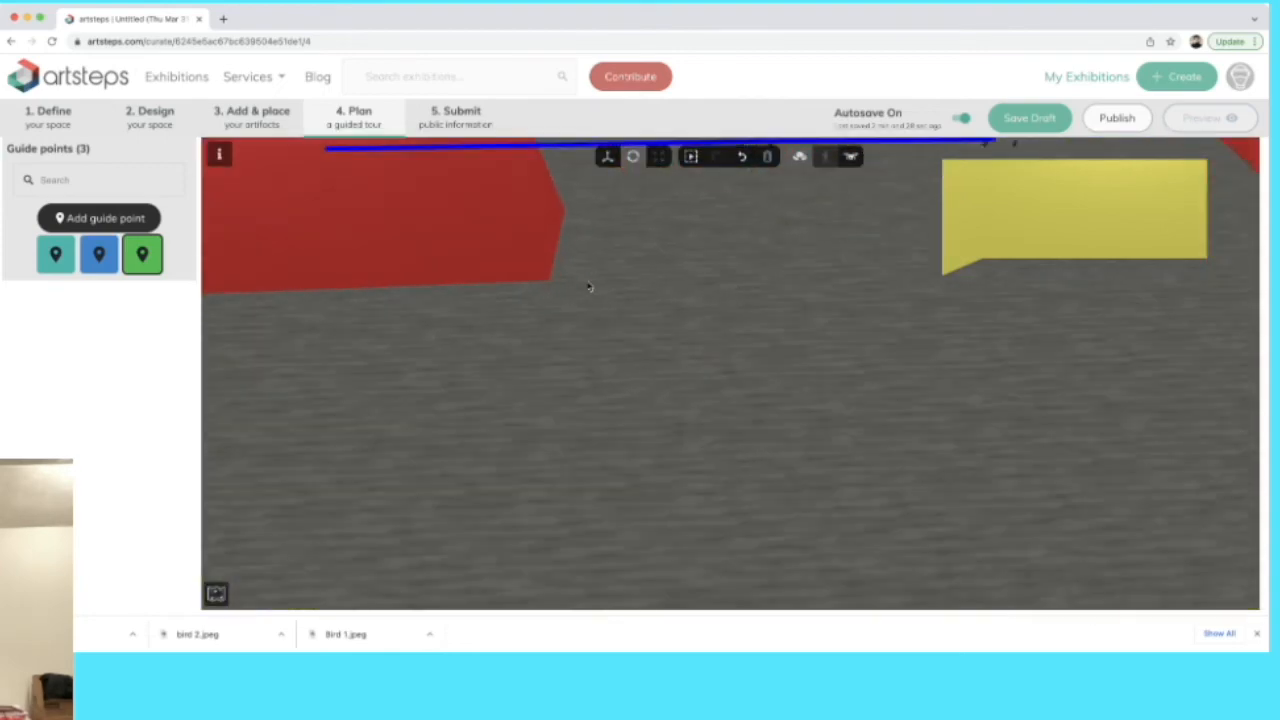
- Turn the third guide point to face the colourful bird picture on the yellow wall, and save the draft
{"action": "scroll", "coordinate": [590, 287], "scroll_direction": "up", "scroll_amount": 5}
{"action": "scroll", "coordinate": [523, 240], "scroll_direction": "down", "scroll_amount": 10}
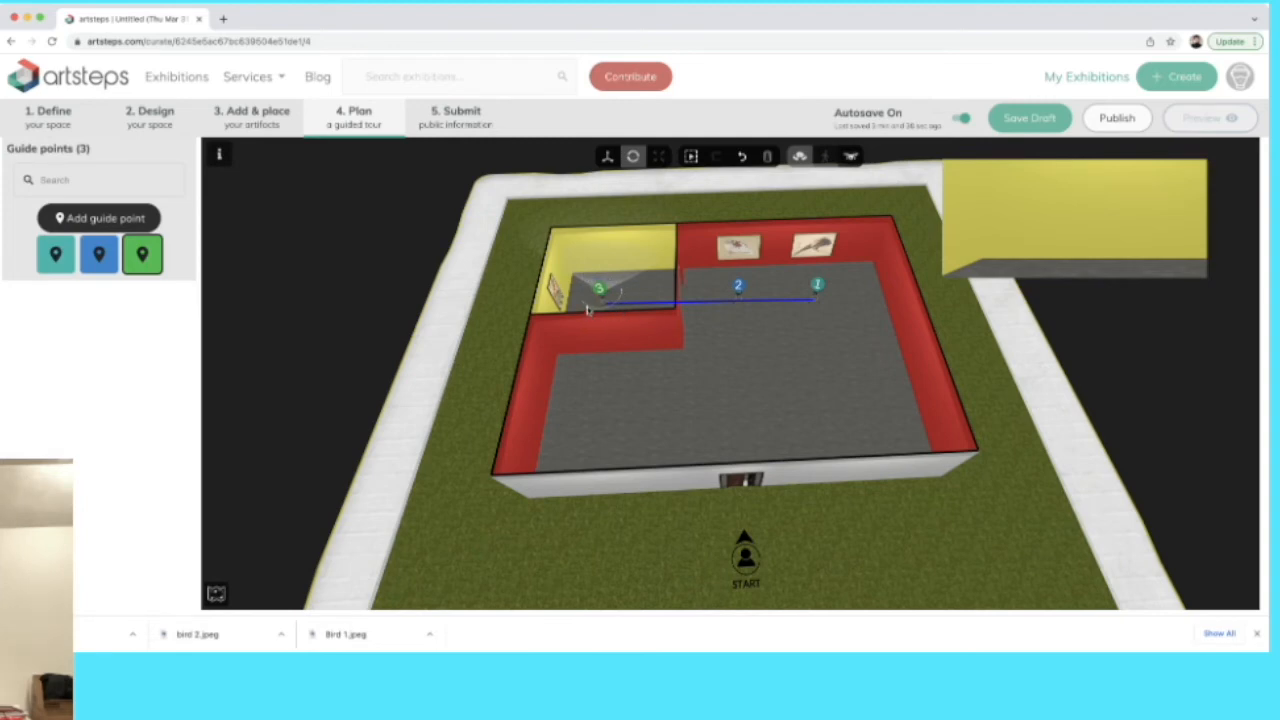
{"action": "left_click_drag", "start_coordinate": [618, 309], "coordinate": [685, 281]}
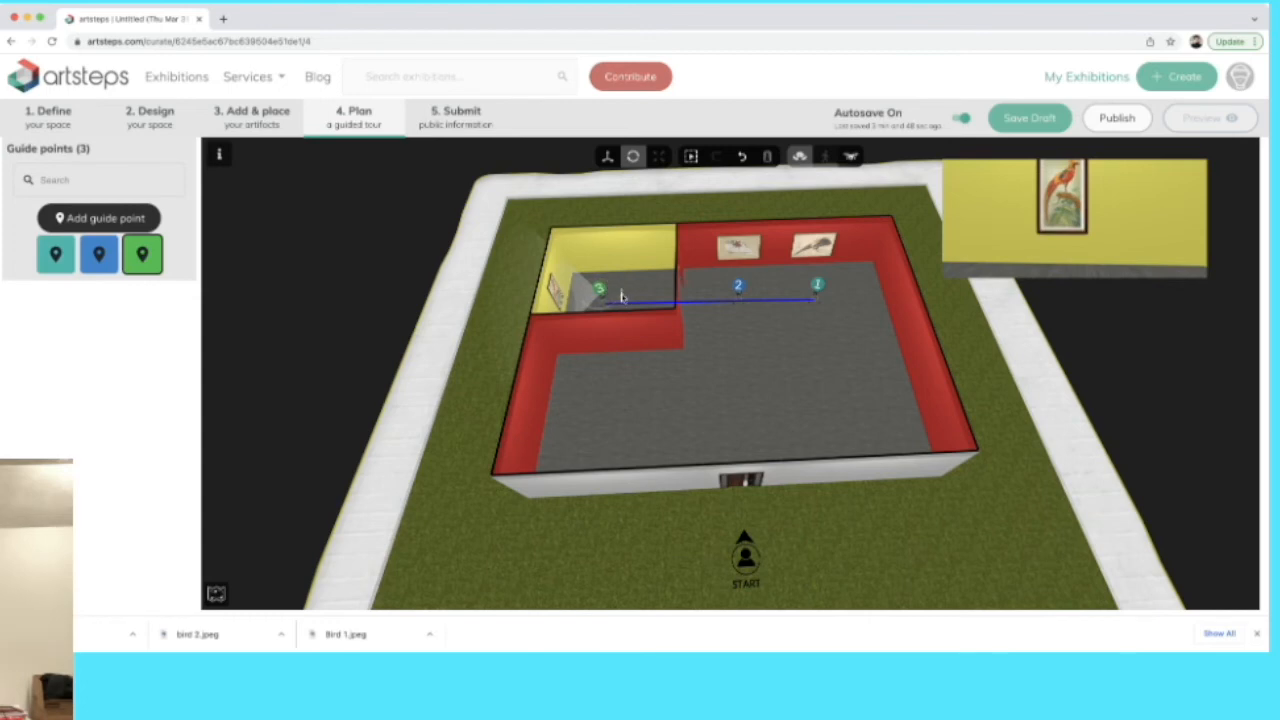
{"action": "left_click_drag", "start_coordinate": [614, 291], "coordinate": [618, 290]}
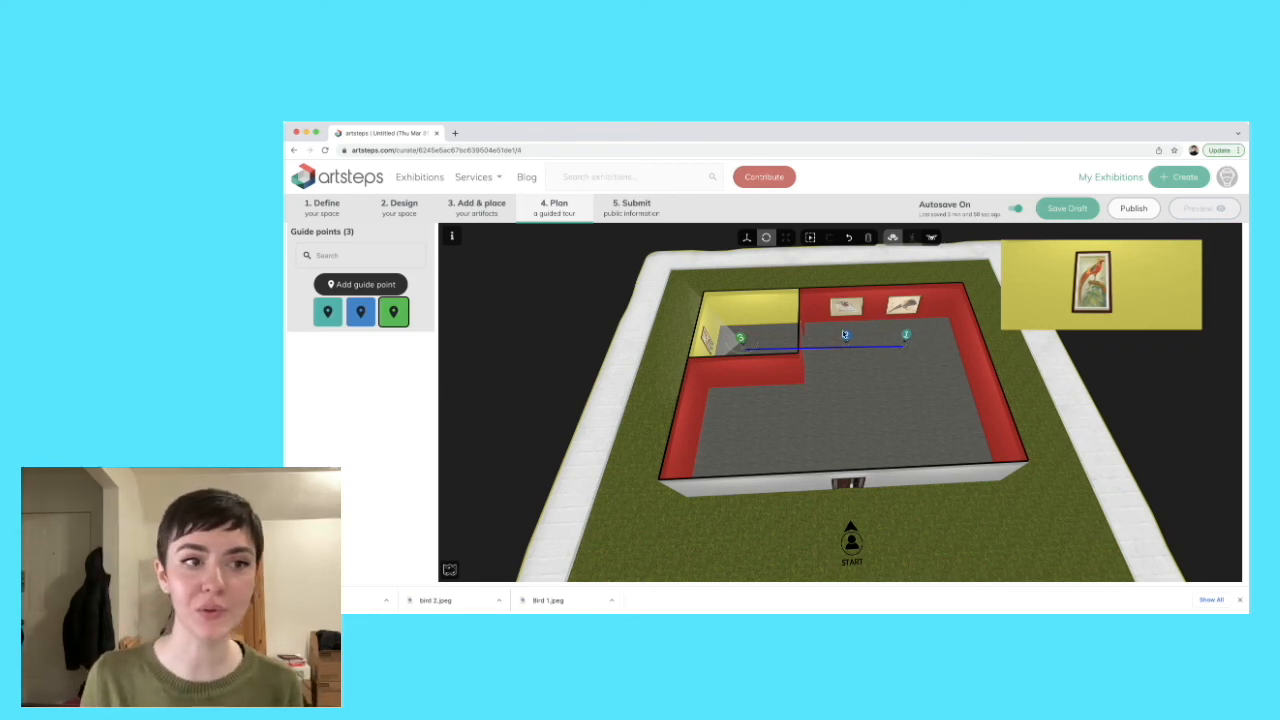
{"action": "left_click", "coordinate": [1070, 207]}
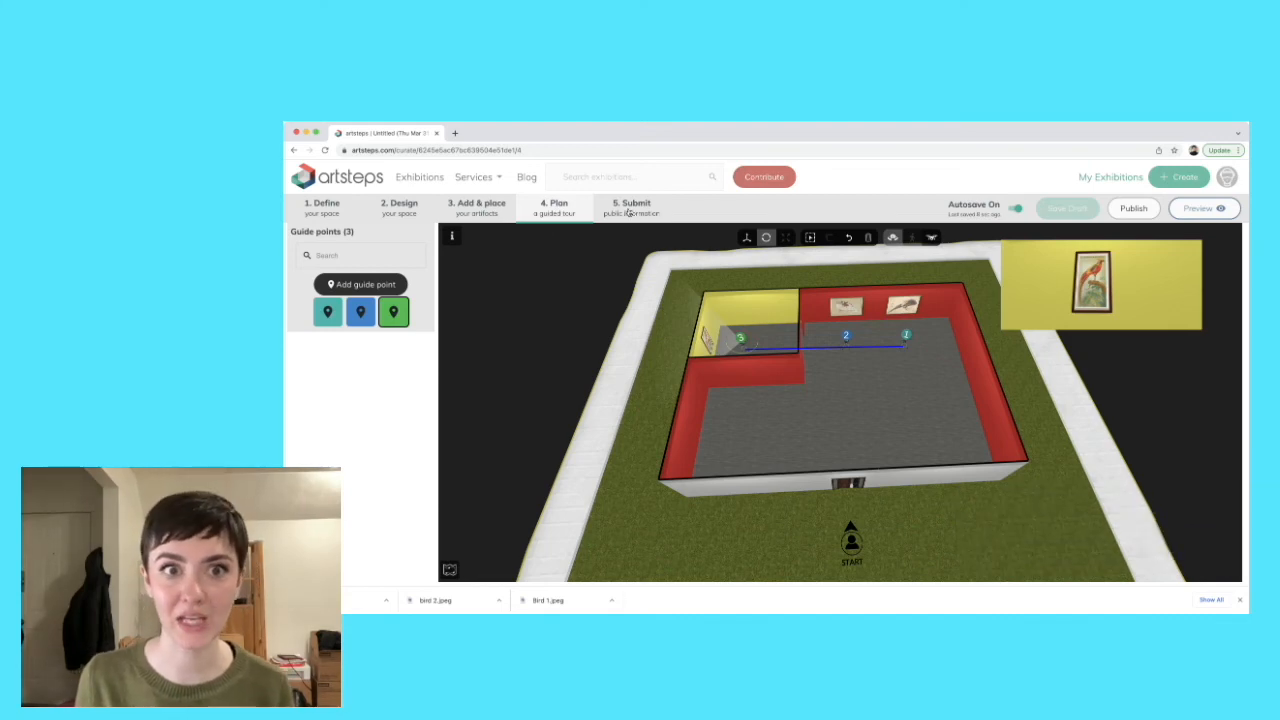
- Capture the entrance door view as the exhibition's cover and title the exhibition with the creator's first name followed by "'s Birds"
{"action": "left_click", "coordinate": [629, 211]}
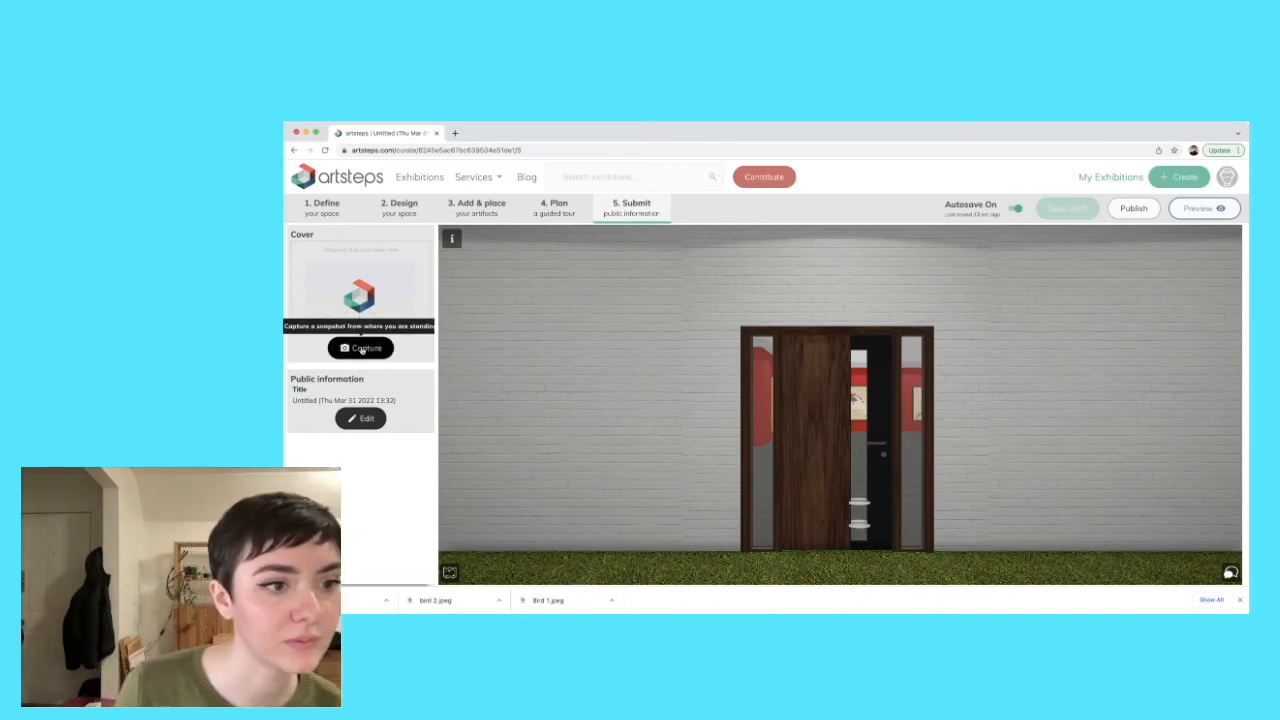
{"action": "left_click", "coordinate": [362, 348]}
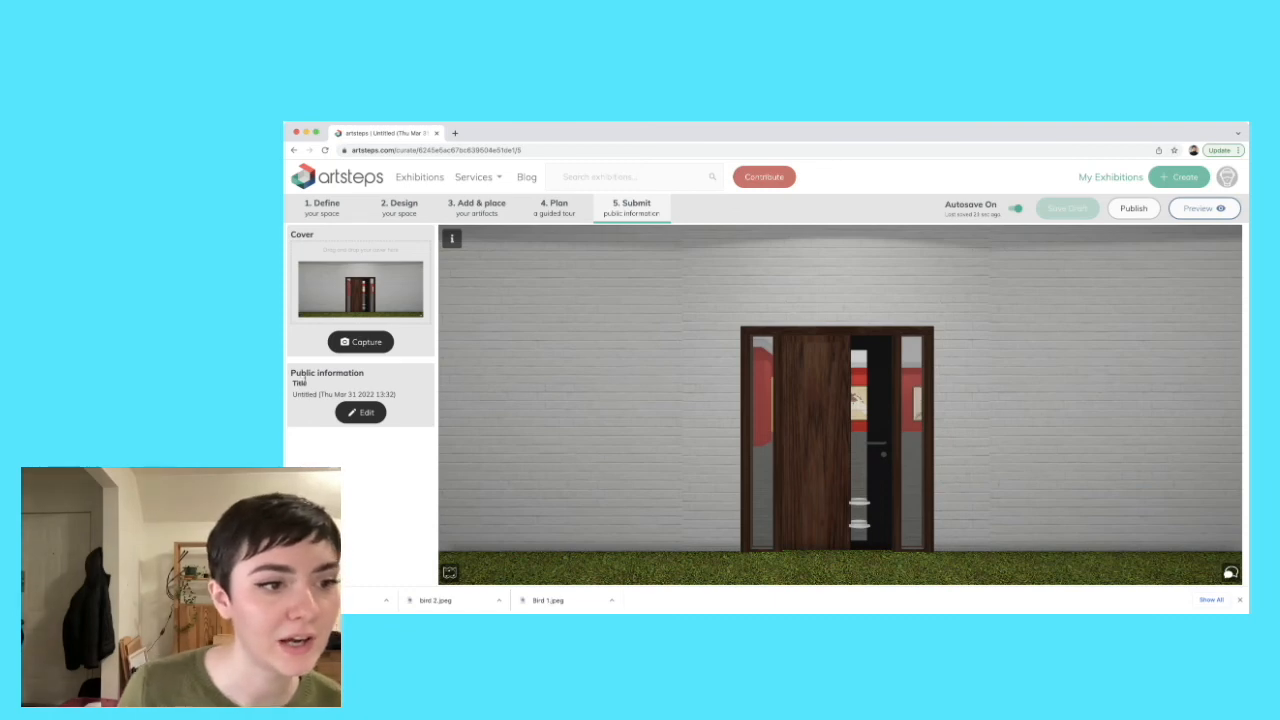
{"action": "left_click", "coordinate": [360, 412]}
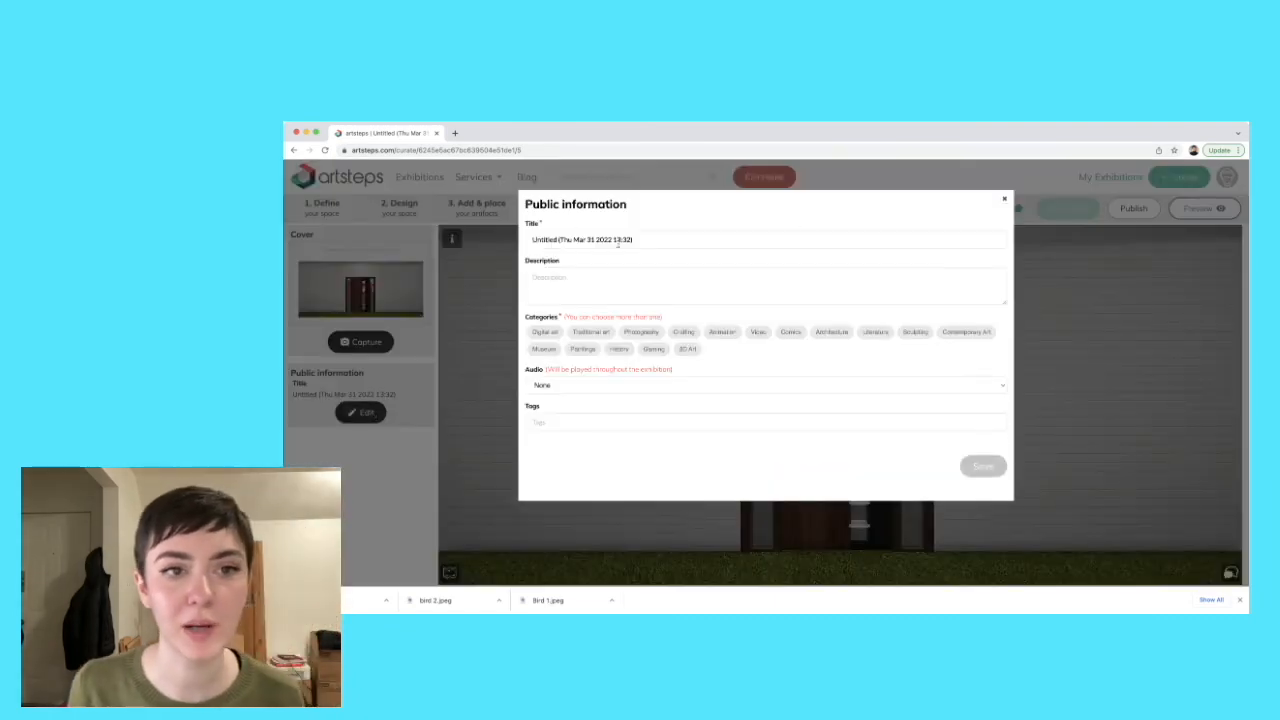
{"action": "left_click_drag", "start_coordinate": [641, 236], "coordinate": [511, 232]}
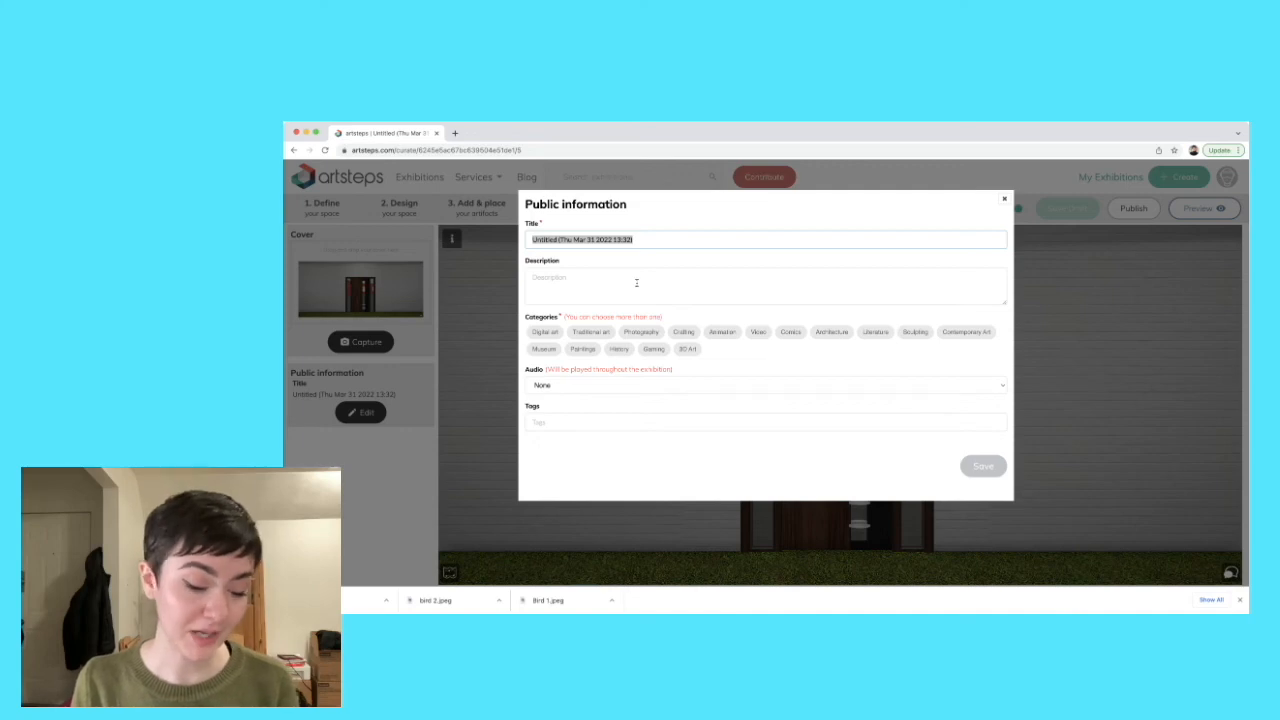
{"action": "type", "text": "Becca"}
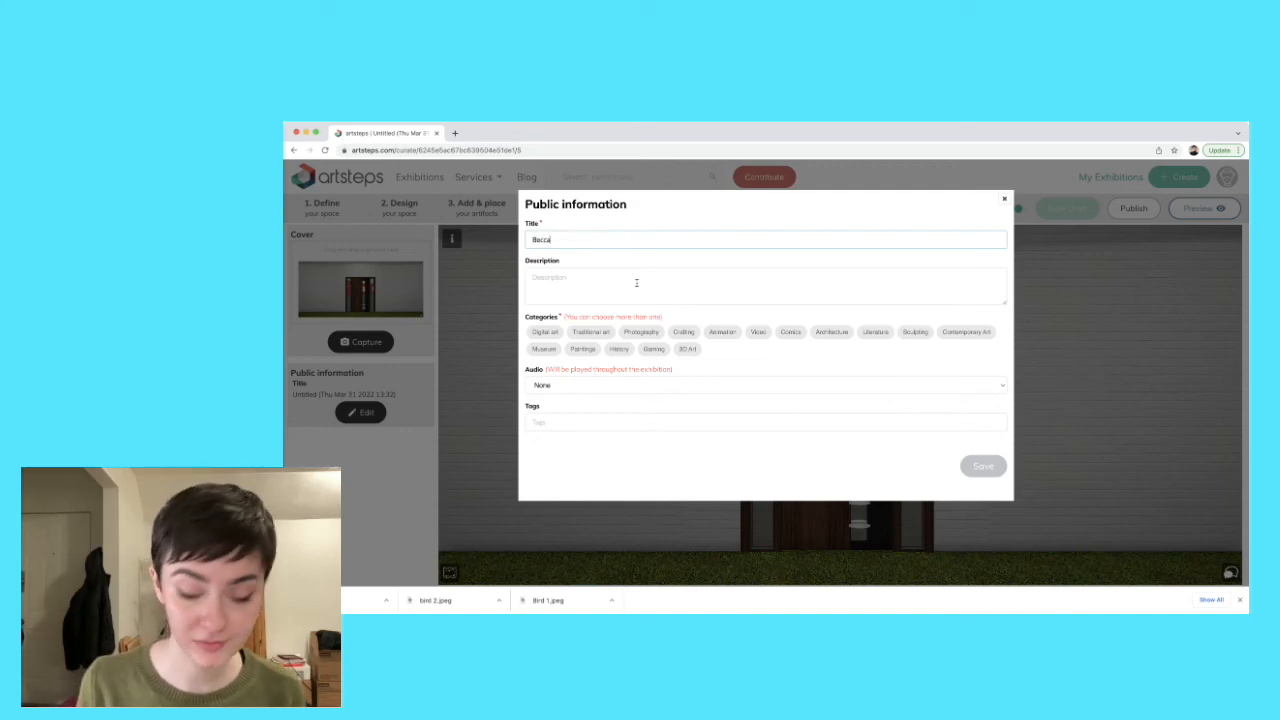
{"action": "type", "text": "'s Birds"}
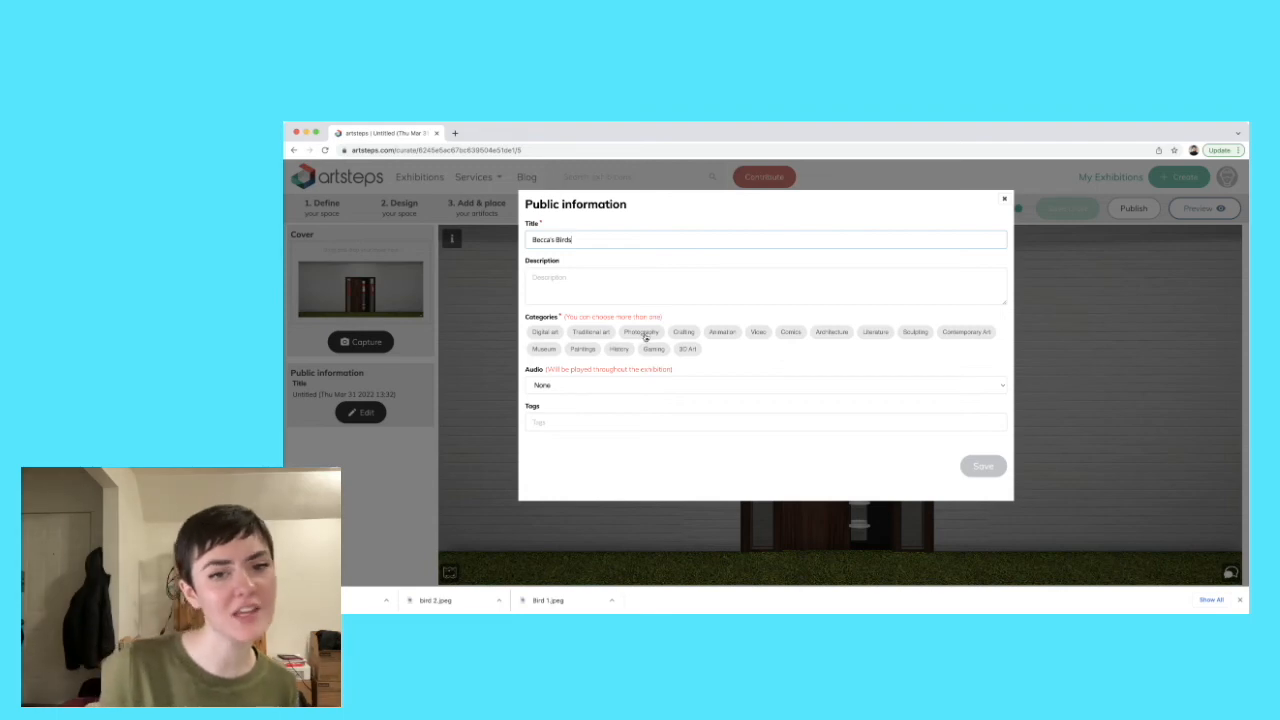
{"action": "left_click", "coordinate": [545, 332]}
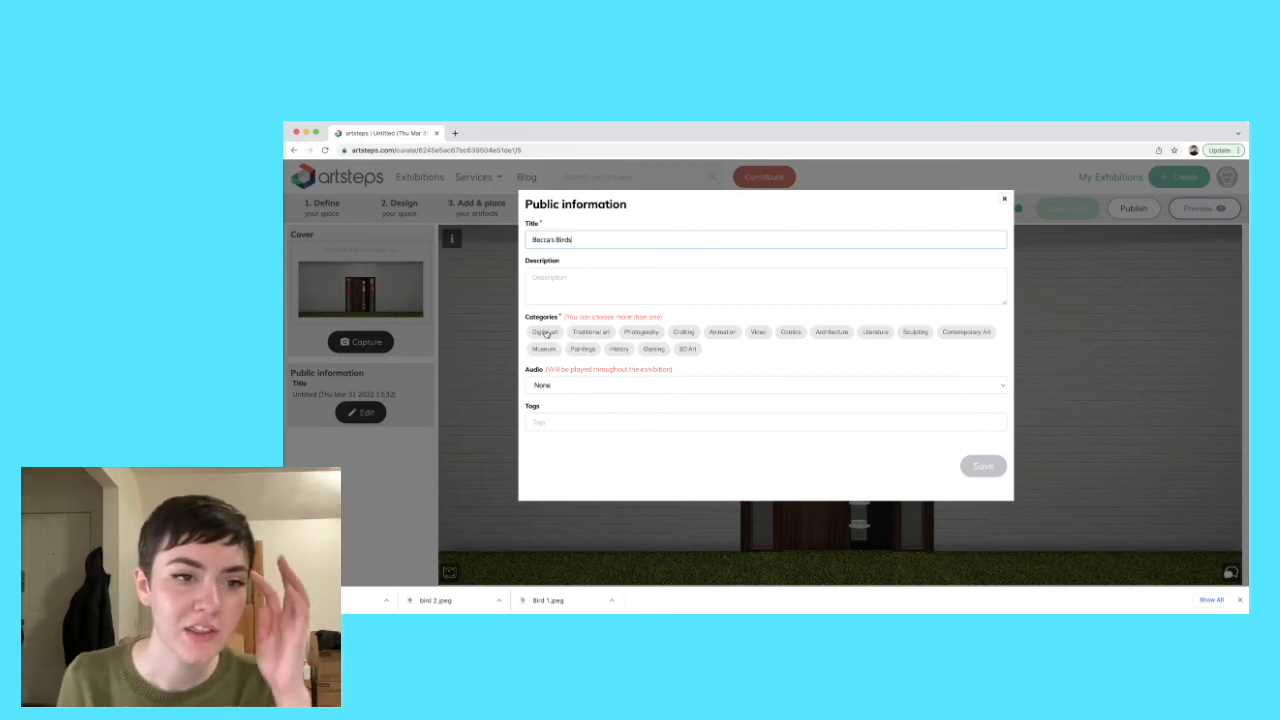
{"action": "left_click", "coordinate": [638, 332]}
{"action": "left_click", "coordinate": [584, 349]}
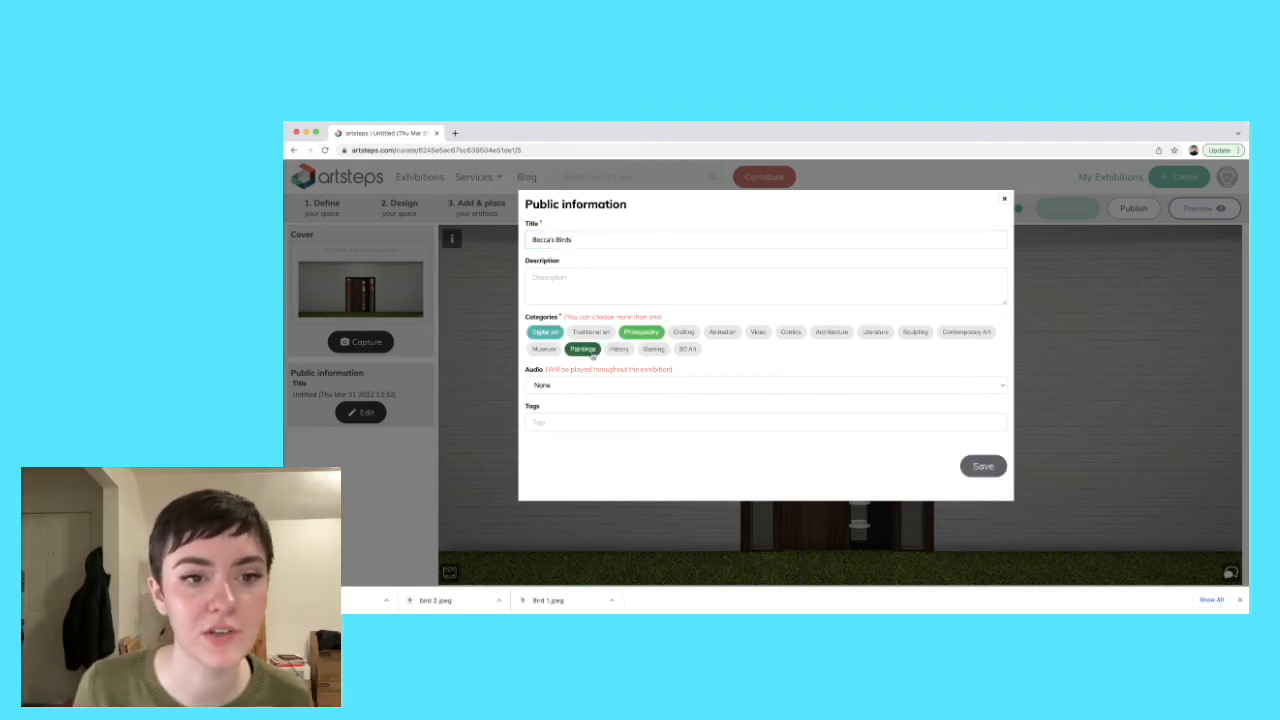
{"action": "left_click", "coordinate": [597, 352]}
{"action": "left_click", "coordinate": [645, 335]}
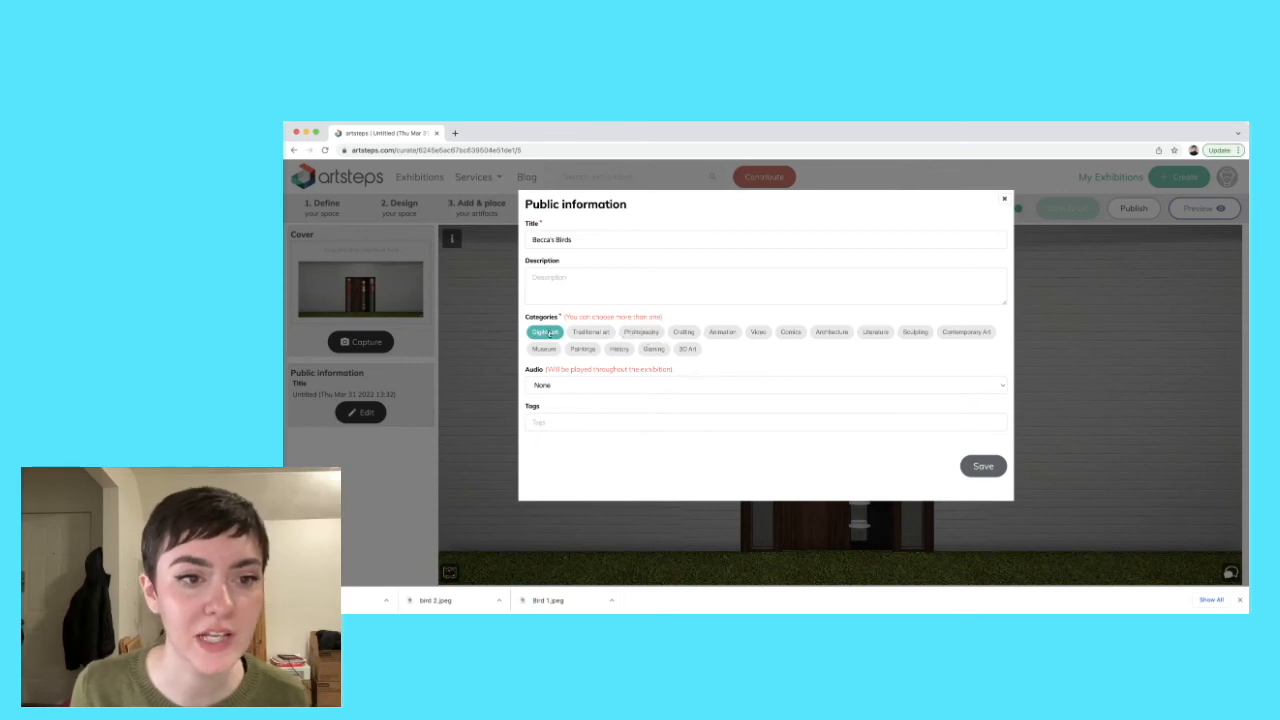
{"action": "left_click", "coordinate": [549, 334]}
- Assign the categories Paintings, Museum and History, save the public information and publish the exhibition
{"action": "left_click", "coordinate": [583, 349]}
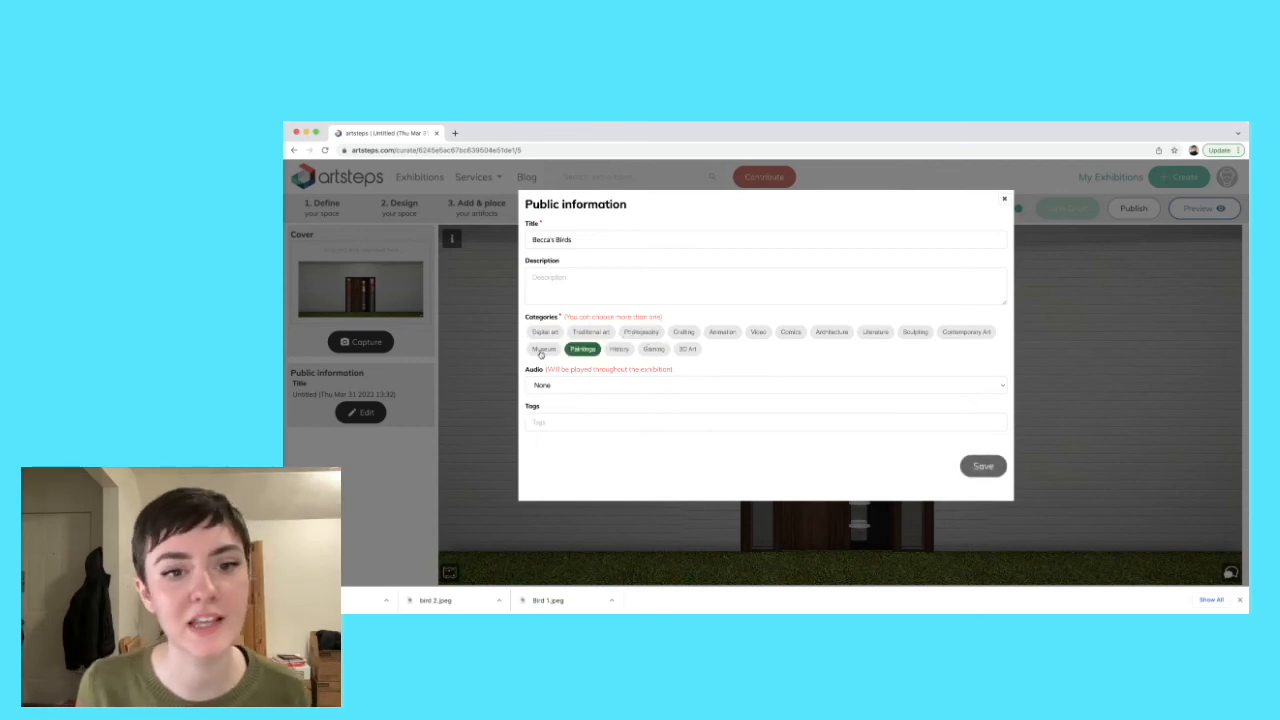
{"action": "left_click", "coordinate": [543, 349]}
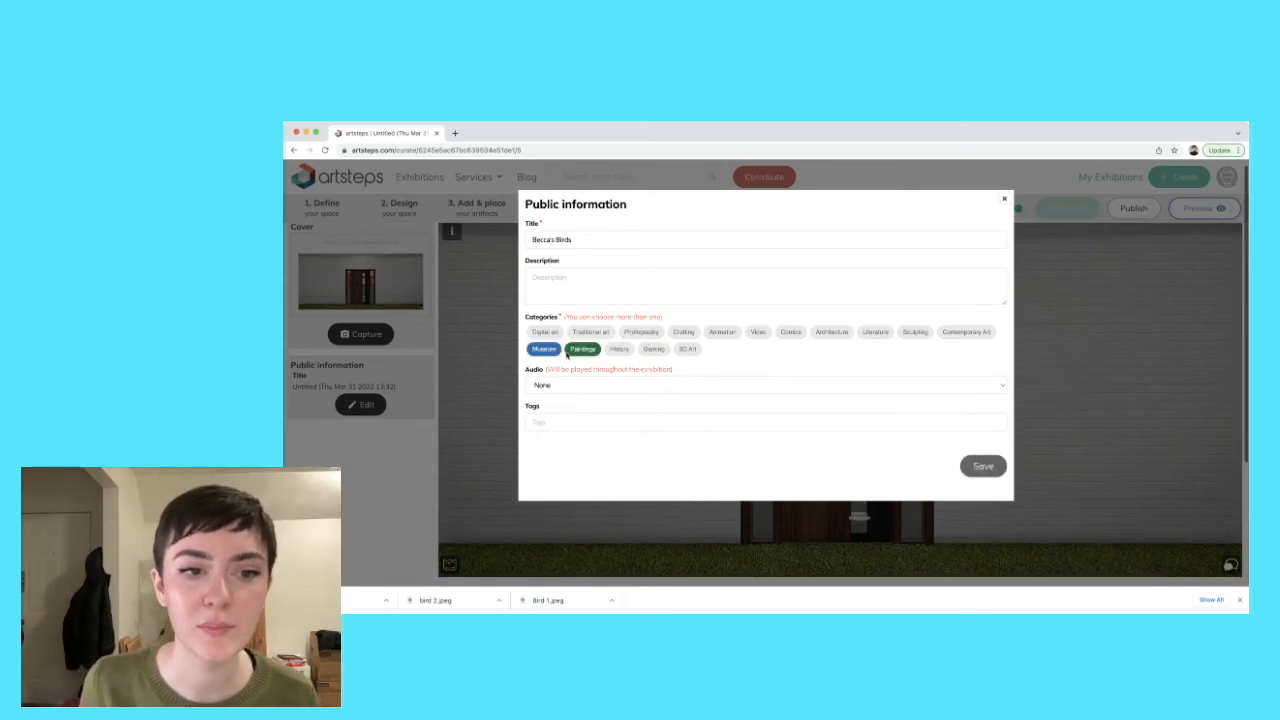
{"action": "left_click", "coordinate": [618, 350]}
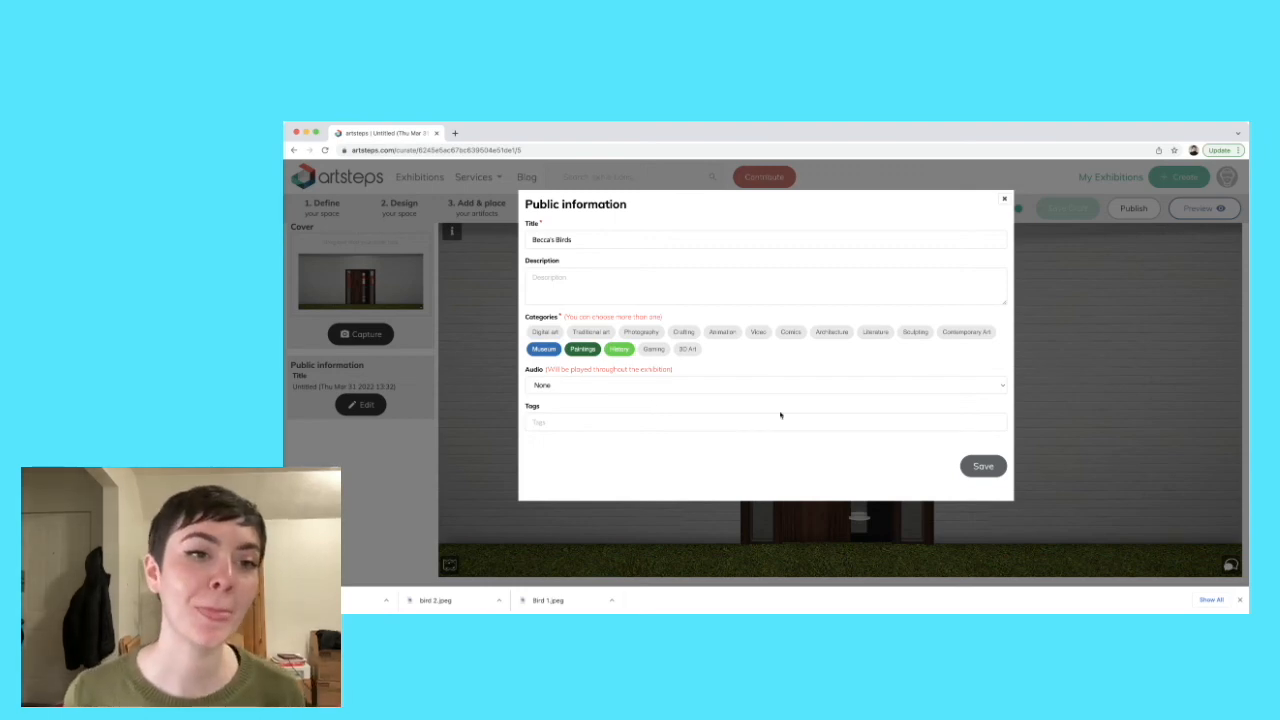
{"action": "left_click", "coordinate": [983, 466]}
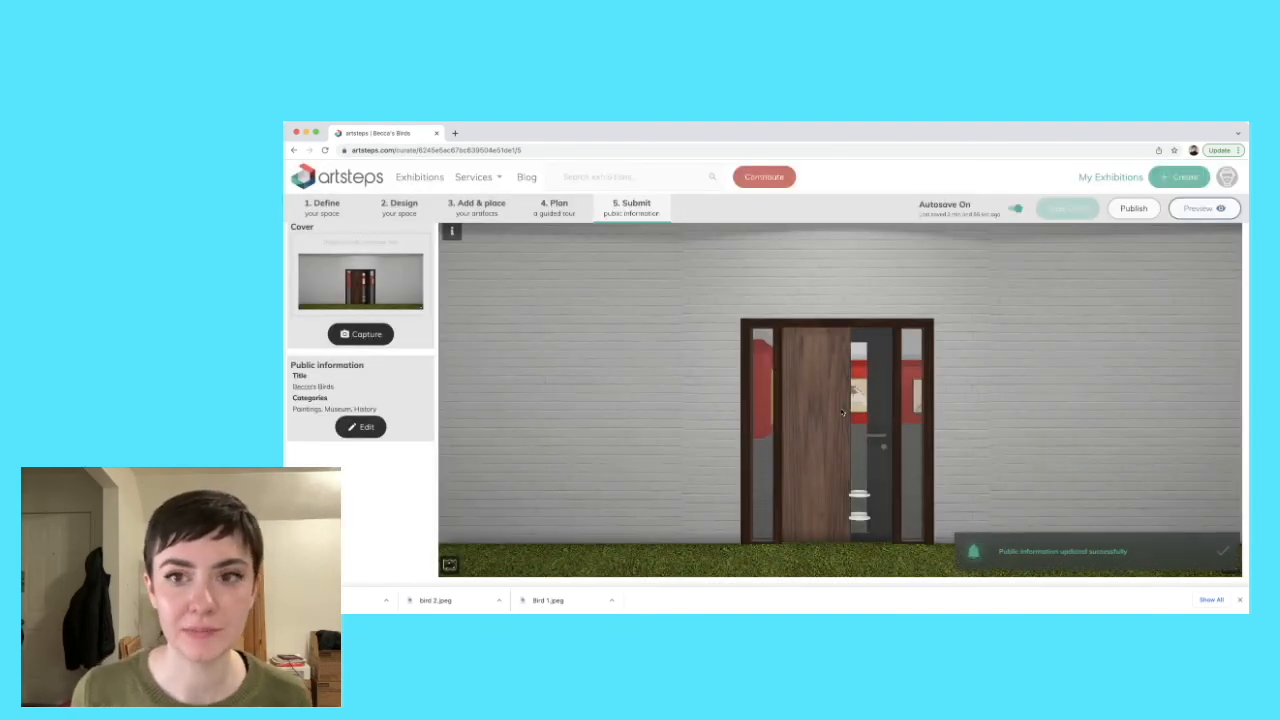
{"action": "left_click", "coordinate": [1133, 210]}
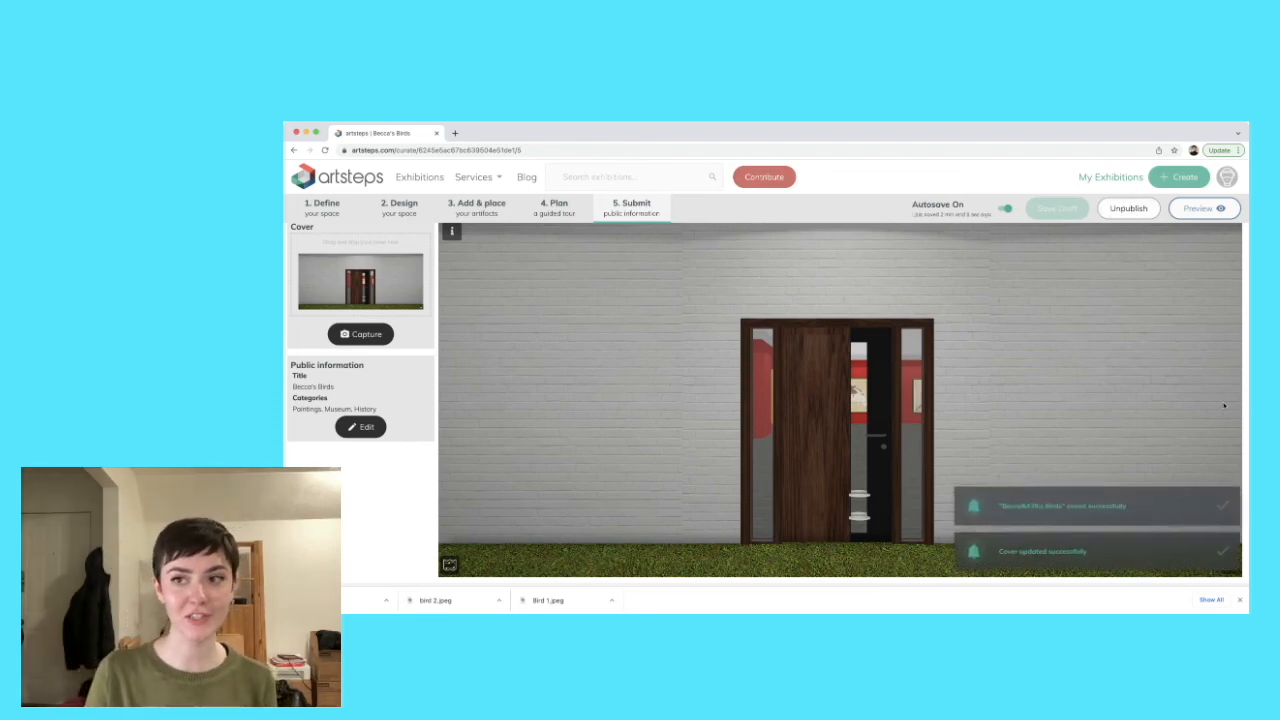
- Open the exhibition preview, walk through the front door into the red room and look around it
{"action": "left_click", "coordinate": [1197, 209]}
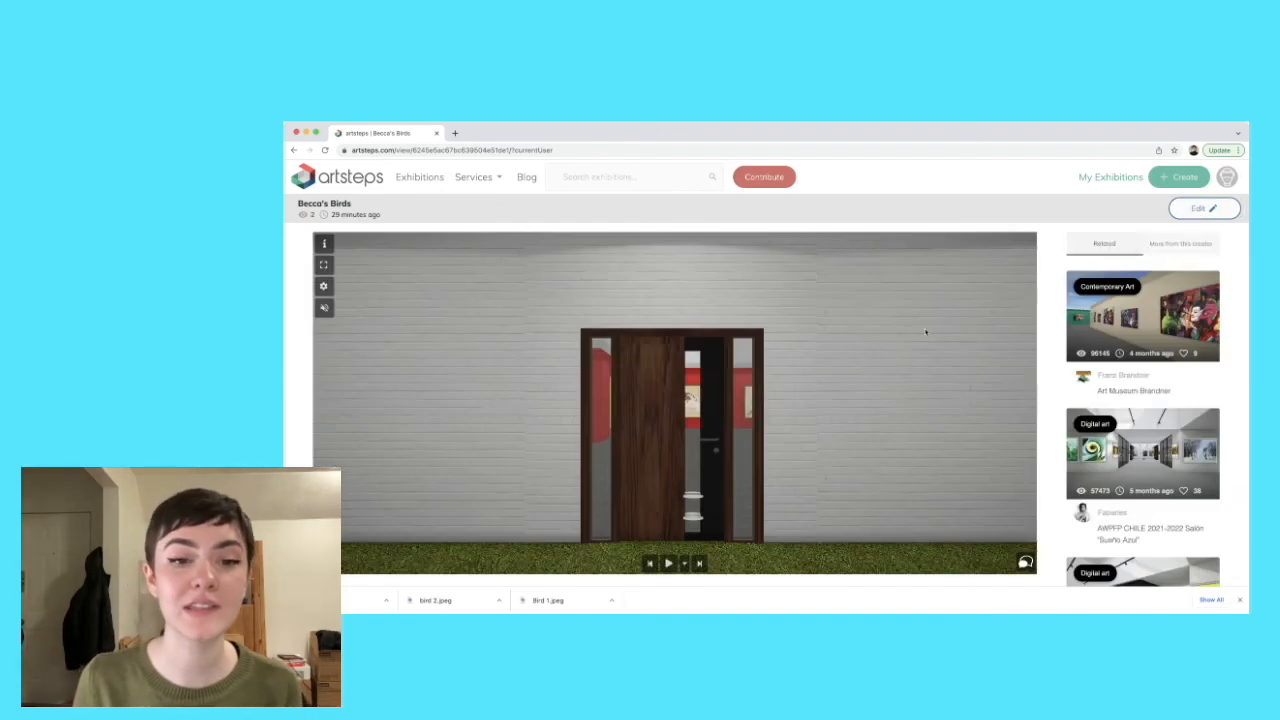
{"action": "mouse_move", "coordinate": [827, 432]}
{"action": "left_mouse_down"}
{"action": "mouse_move", "coordinate": [878, 400]}
{"action": "mouse_move", "coordinate": [828, 403]}
{"action": "mouse_move", "coordinate": [826, 426]}
{"action": "mouse_move", "coordinate": [1051, 467]}
{"action": "mouse_move", "coordinate": [1187, 461]}
{"action": "mouse_move", "coordinate": [1010, 445]}
{"action": "mouse_move", "coordinate": [888, 472]}
{"action": "mouse_move", "coordinate": [928, 474]}
{"action": "left_mouse_up"}
{"action": "left_click", "coordinate": [654, 417]}
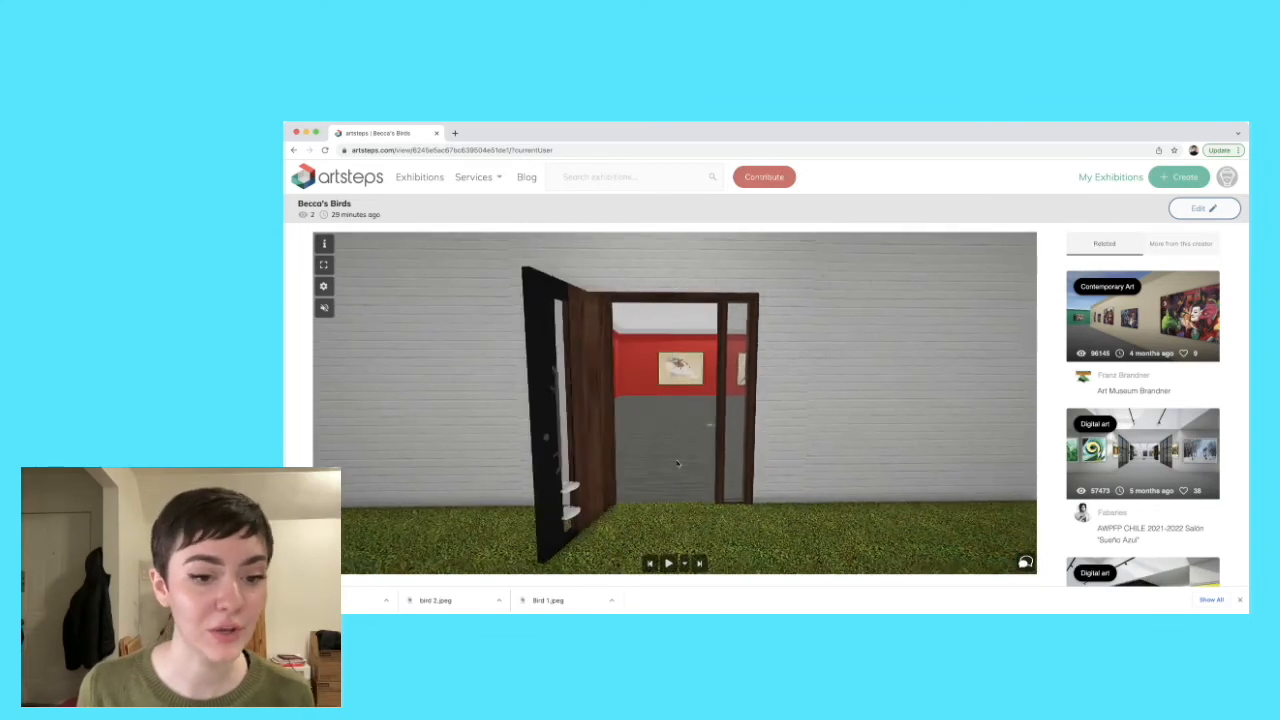
{"action": "left_click", "coordinate": [665, 464]}
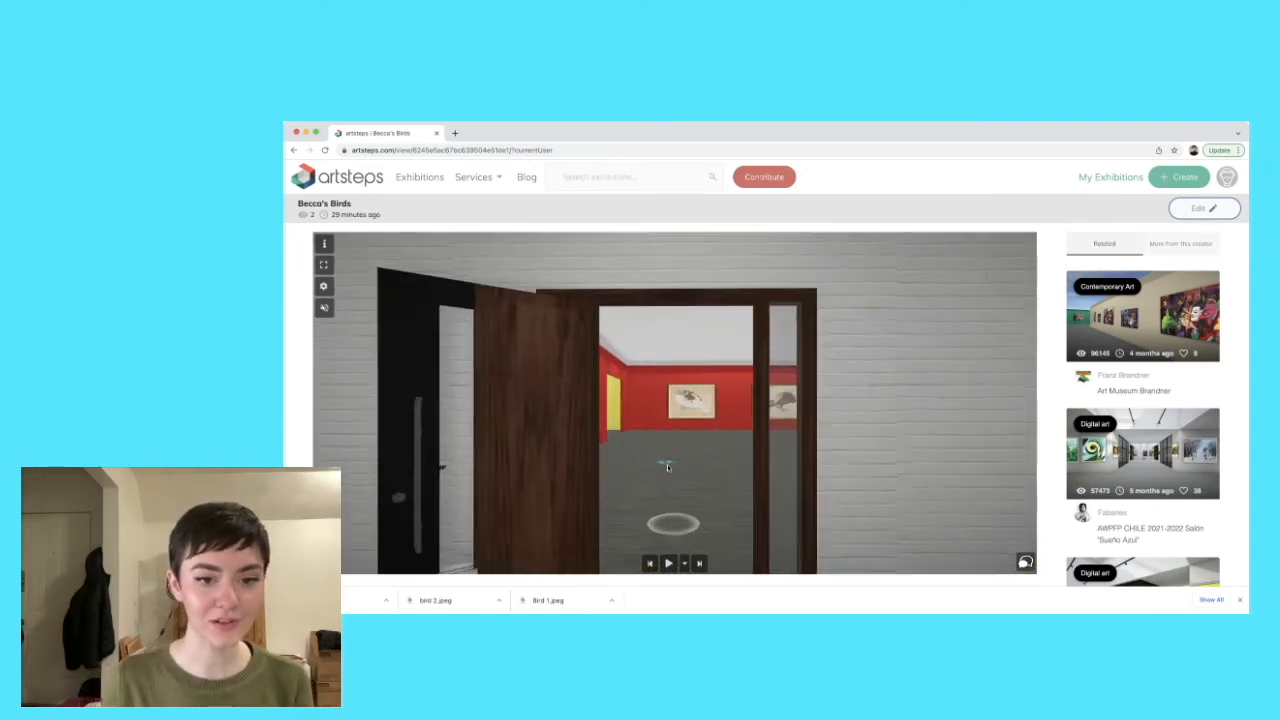
{"action": "mouse_move", "coordinate": [600, 502]}
{"action": "left_mouse_down"}
{"action": "mouse_move", "coordinate": [910, 455]}
{"action": "mouse_move", "coordinate": [690, 438]}
{"action": "left_mouse_up"}
{"action": "left_click", "coordinate": [572, 448]}
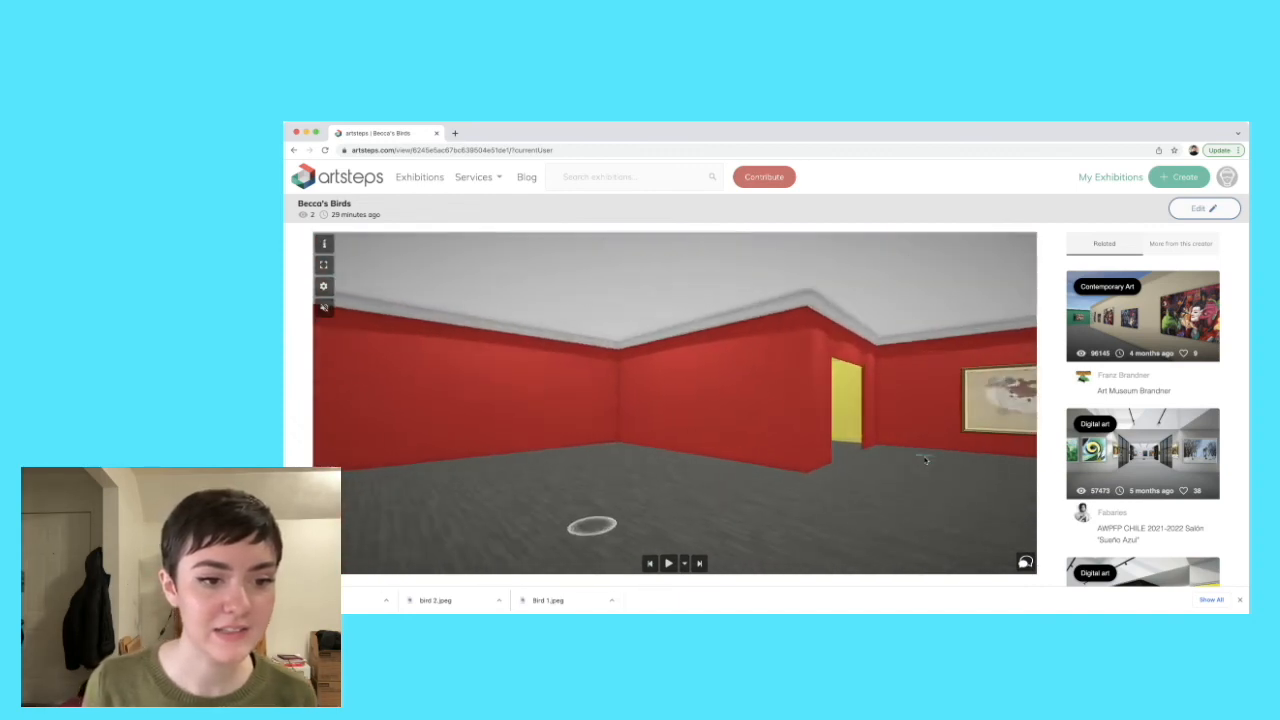
{"action": "mouse_move", "coordinate": [909, 449]}
{"action": "left_mouse_down"}
{"action": "mouse_move", "coordinate": [474, 384]}
{"action": "mouse_move", "coordinate": [402, 450]}
{"action": "left_mouse_up"}
{"action": "mouse_move", "coordinate": [840, 425]}
{"action": "left_mouse_down"}
{"action": "mouse_move", "coordinate": [748, 422]}
{"action": "mouse_move", "coordinate": [879, 455]}
{"action": "mouse_move", "coordinate": [993, 438]}
{"action": "left_mouse_up"}
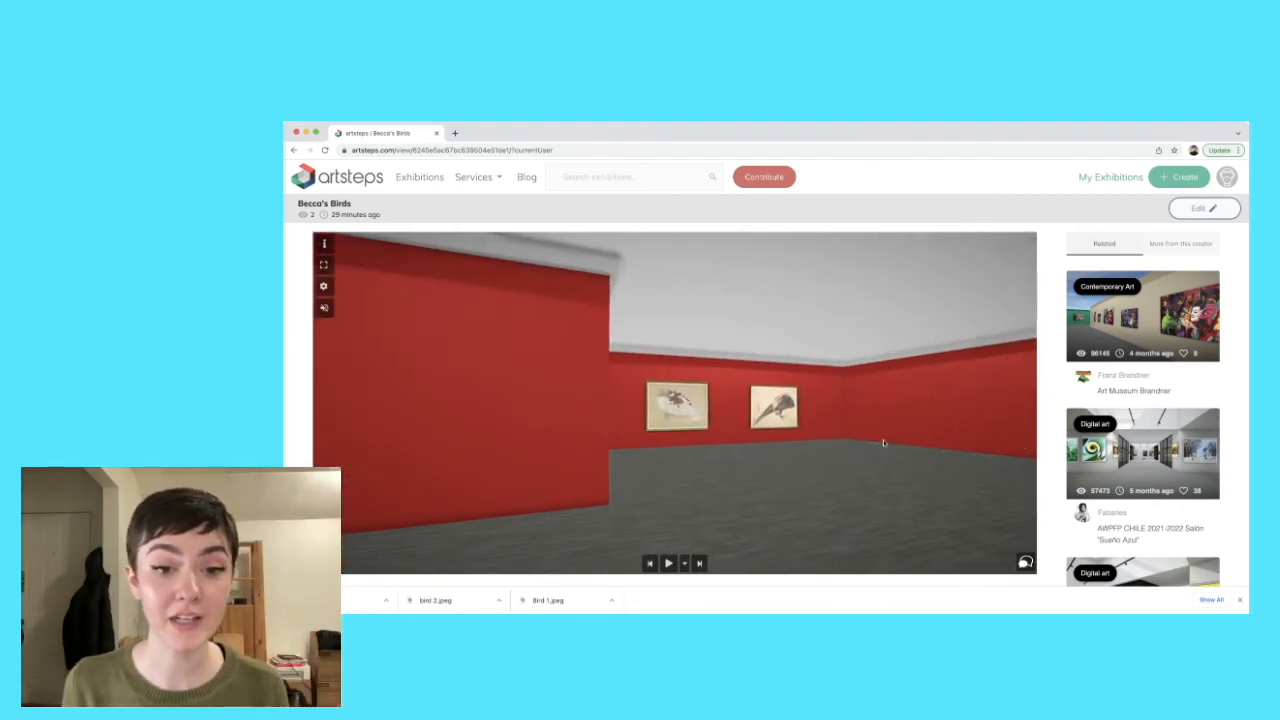
- Play the guided tour, jump to the guide points Bird 2 and Bird 3, then stop the tour and close the description
{"action": "left_click", "coordinate": [669, 564]}
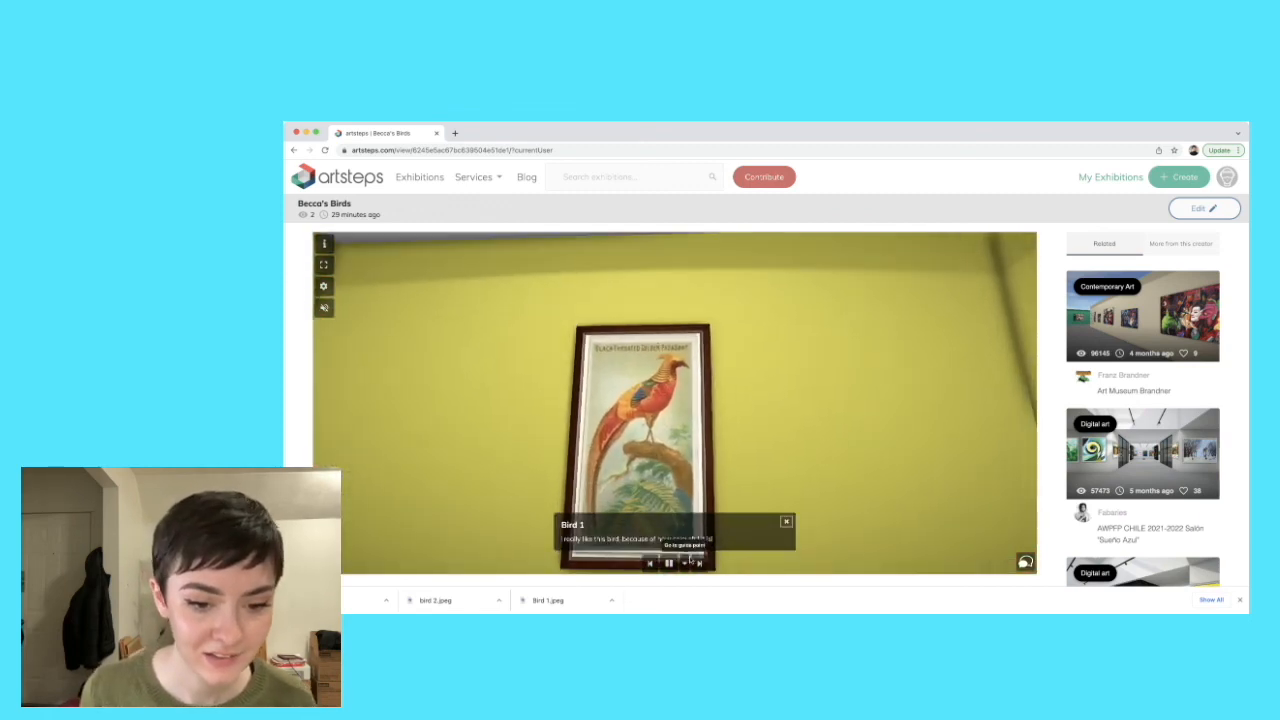
{"action": "left_click", "coordinate": [684, 563]}
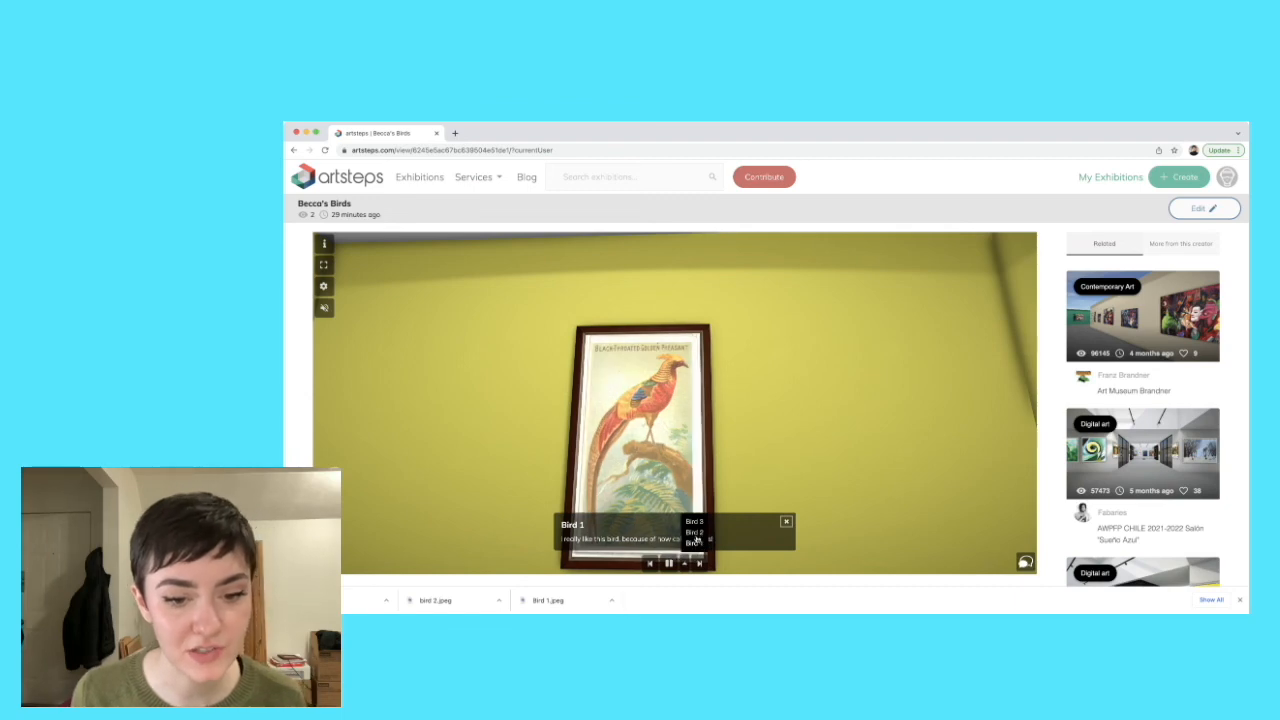
{"action": "left_click", "coordinate": [697, 534]}
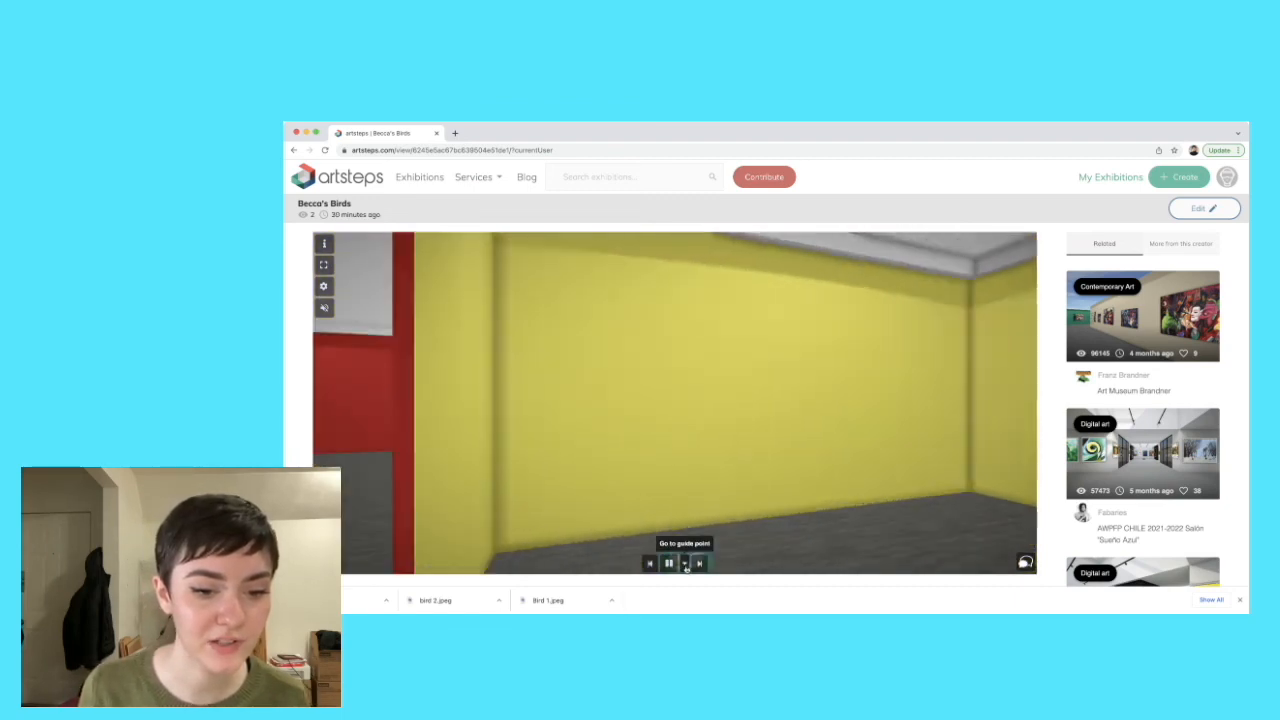
{"action": "left_click", "coordinate": [684, 563]}
{"action": "left_click", "coordinate": [694, 522]}
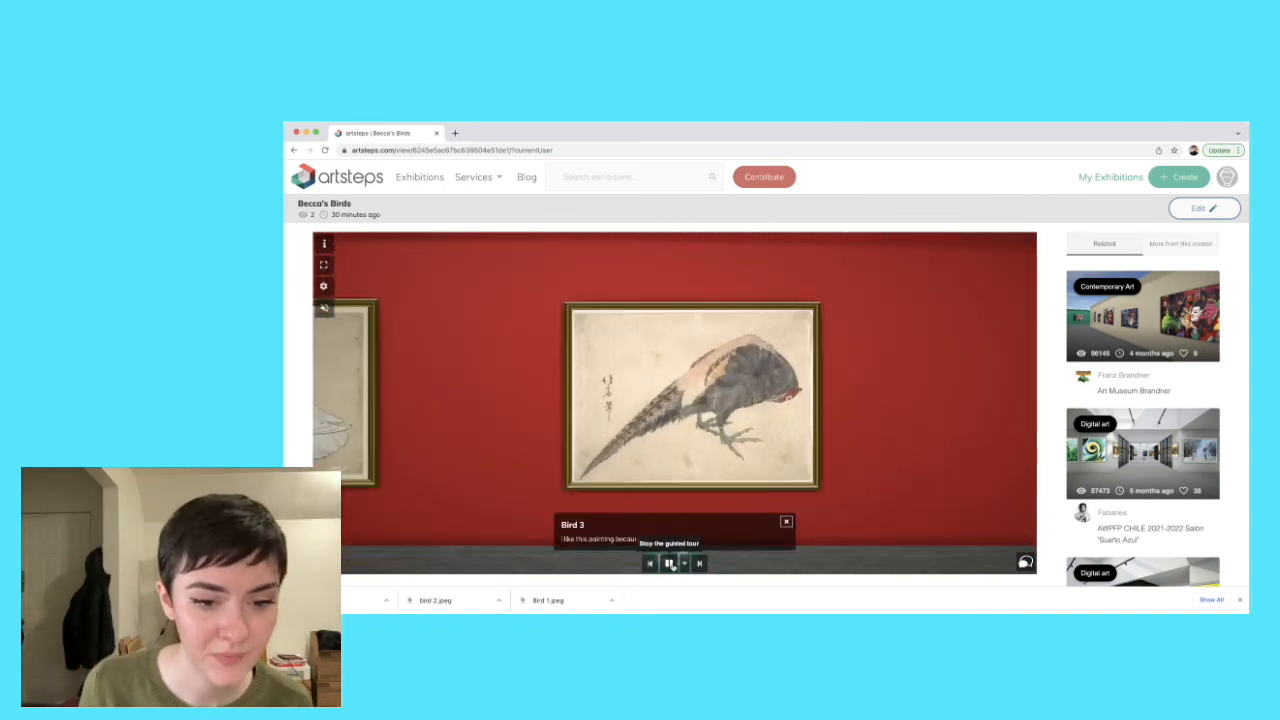
{"action": "left_click", "coordinate": [670, 564]}
{"action": "left_click", "coordinate": [787, 522]}
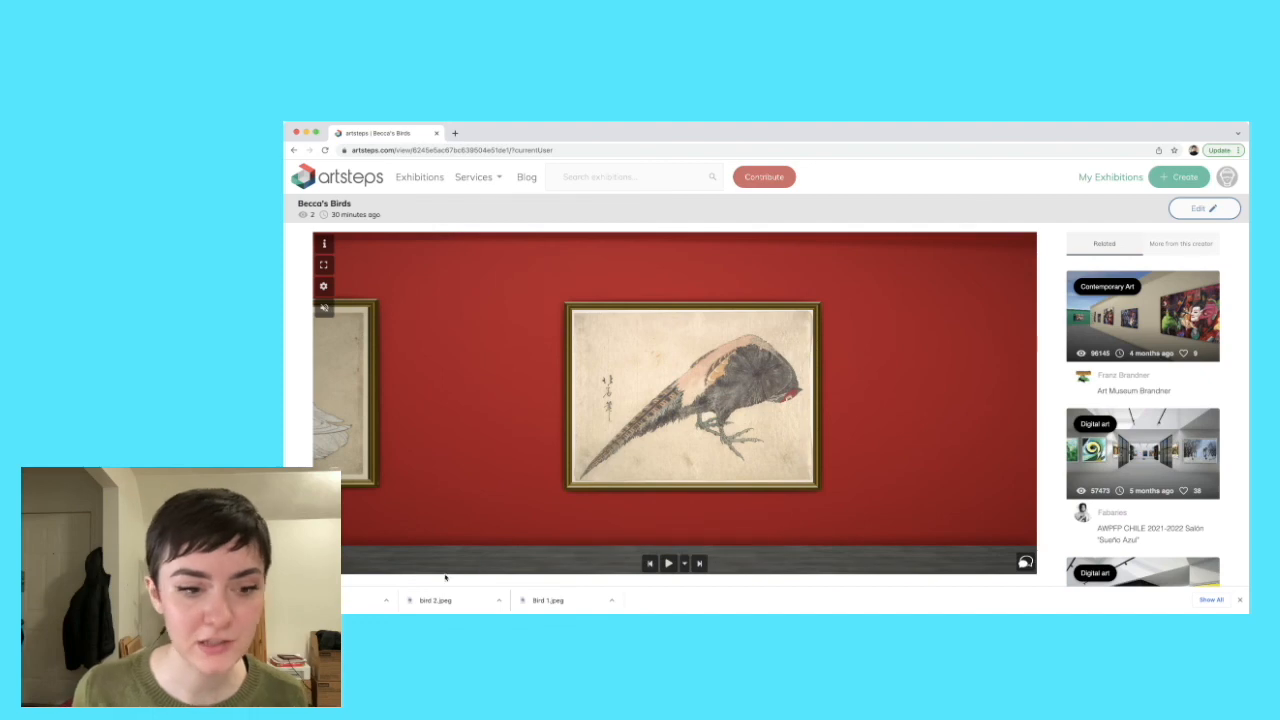
- Examine the dark long-tailed bird picture up close and walk around the red room in the preview
{"action": "mouse_move", "coordinate": [440, 532]}
{"action": "left_mouse_down"}
{"action": "mouse_move", "coordinate": [620, 461]}
{"action": "mouse_move", "coordinate": [782, 486]}
{"action": "left_mouse_up"}
{"action": "left_click_drag", "start_coordinate": [462, 502], "coordinate": [620, 515]}
{"action": "mouse_move", "coordinate": [880, 478]}
{"action": "left_mouse_down"}
{"action": "mouse_move", "coordinate": [635, 422]}
{"action": "mouse_move", "coordinate": [310, 453]}
{"action": "left_mouse_up"}
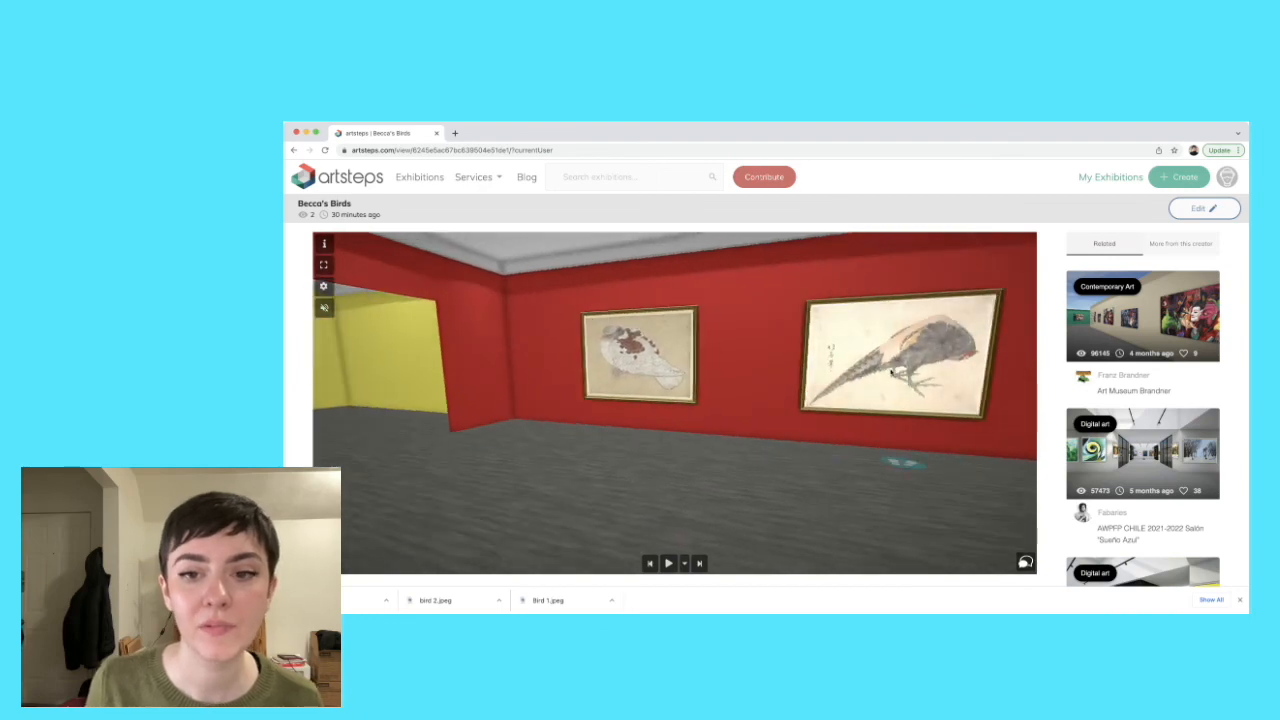
{"action": "left_click", "coordinate": [890, 372]}
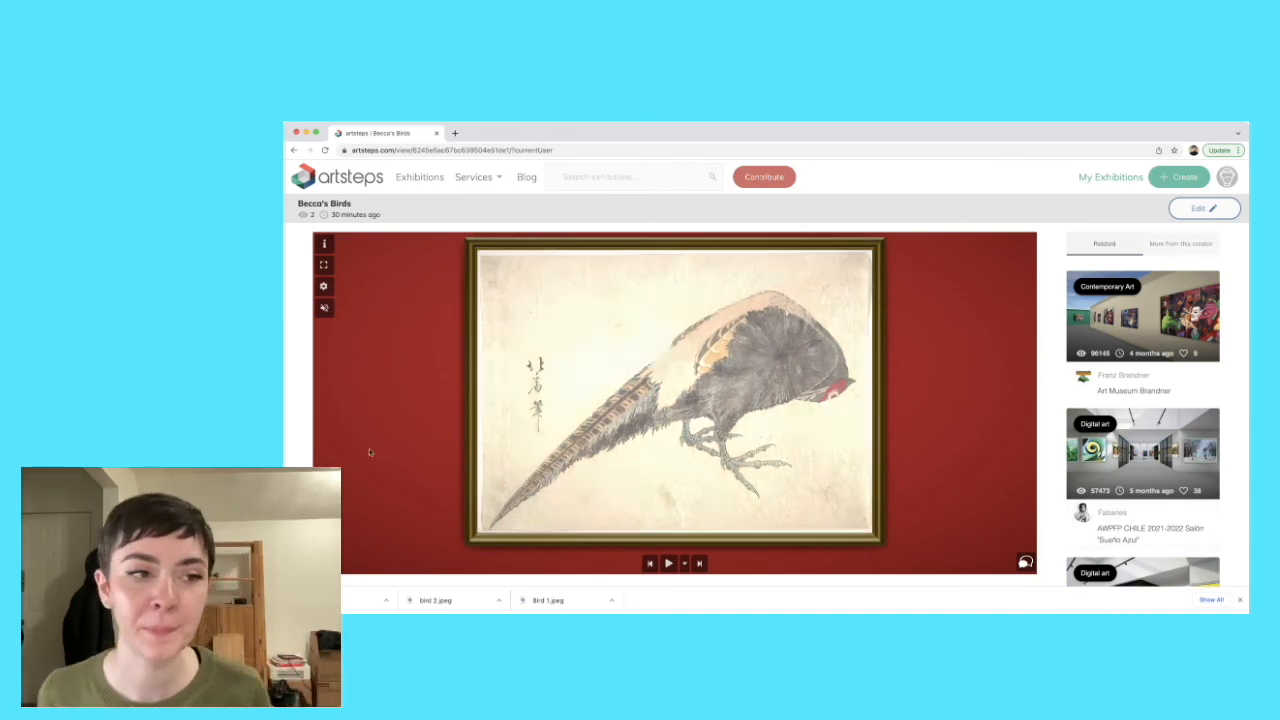
{"action": "left_click", "coordinate": [406, 463]}
{"action": "mouse_move", "coordinate": [378, 461]}
{"action": "left_mouse_down"}
{"action": "mouse_move", "coordinate": [491, 518]}
{"action": "mouse_move", "coordinate": [654, 557]}
{"action": "left_mouse_up"}
{"action": "left_click", "coordinate": [824, 542]}
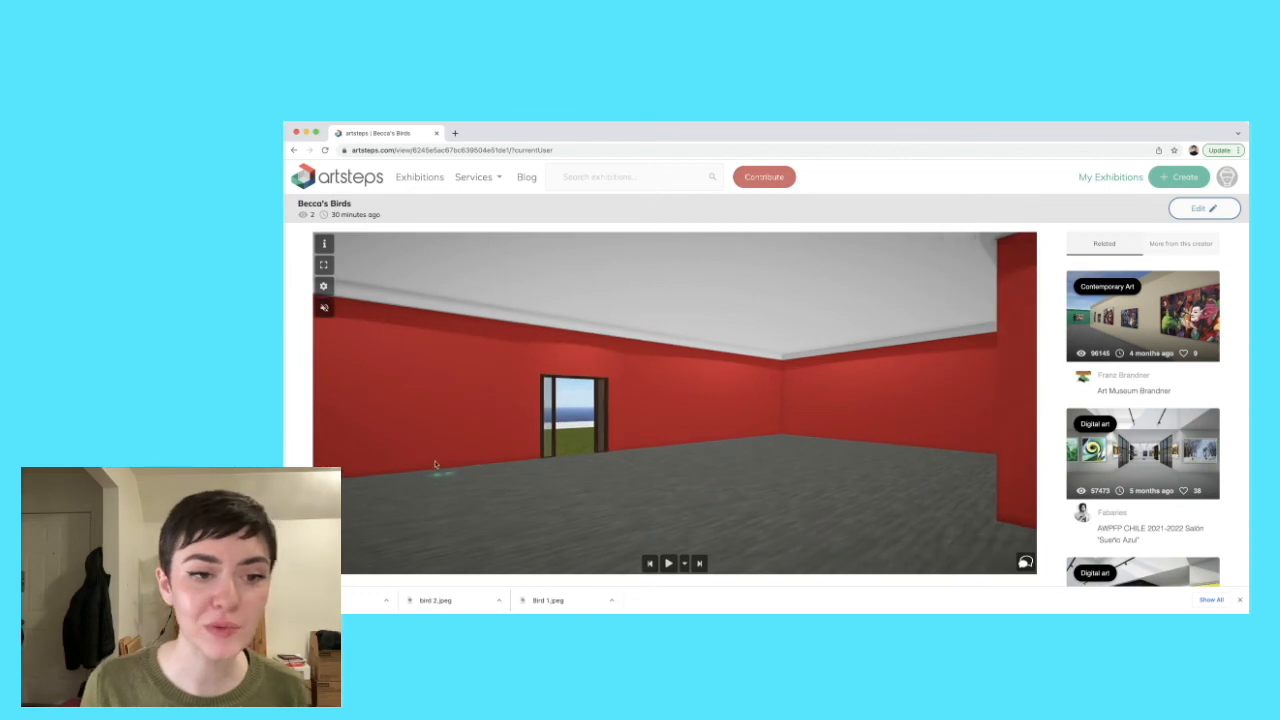
{"action": "left_click_drag", "start_coordinate": [500, 518], "coordinate": [397, 454]}
{"action": "left_click", "coordinate": [903, 538]}
{"action": "mouse_move", "coordinate": [909, 423]}
{"action": "left_mouse_down"}
{"action": "mouse_move", "coordinate": [657, 443]}
{"action": "mouse_move", "coordinate": [692, 456]}
{"action": "left_mouse_up"}
- Select the previewed exhibition's web address and look once more around the red room toward the yellow room's doorway
{"action": "left_click", "coordinate": [566, 150]}
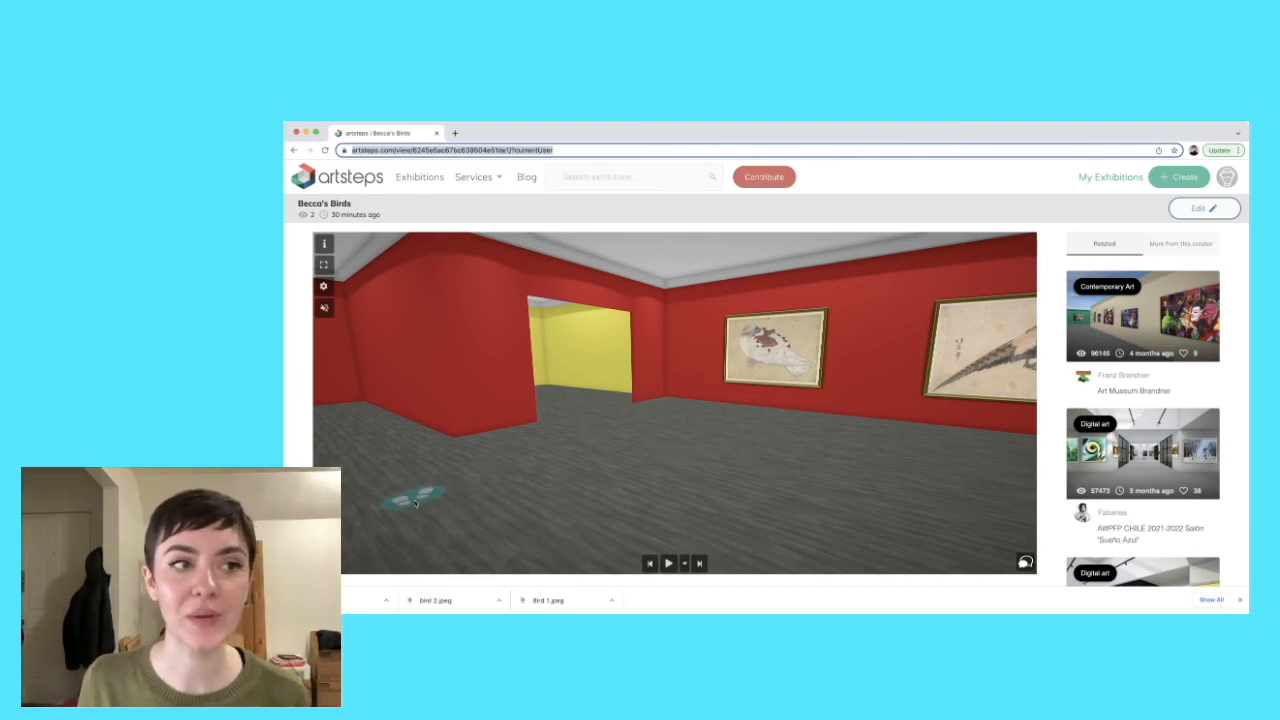
{"action": "left_click", "coordinate": [420, 492]}
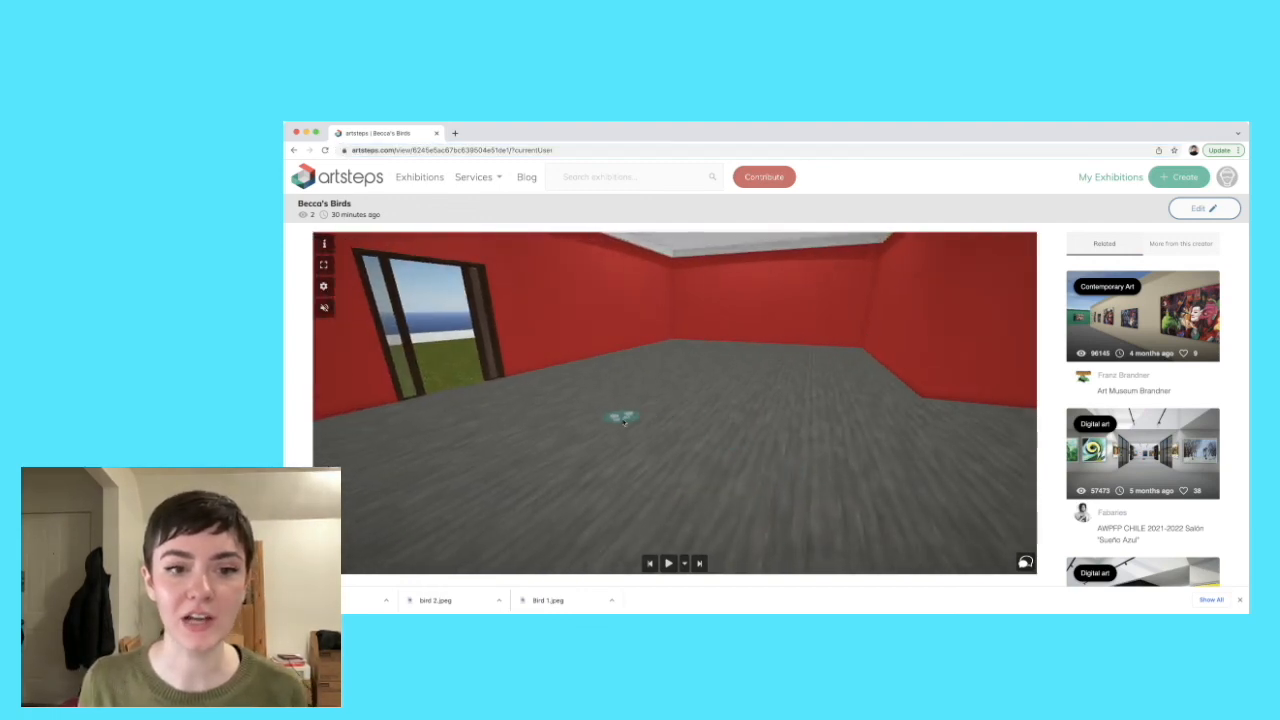
{"action": "left_click_drag", "start_coordinate": [624, 422], "coordinate": [748, 484]}
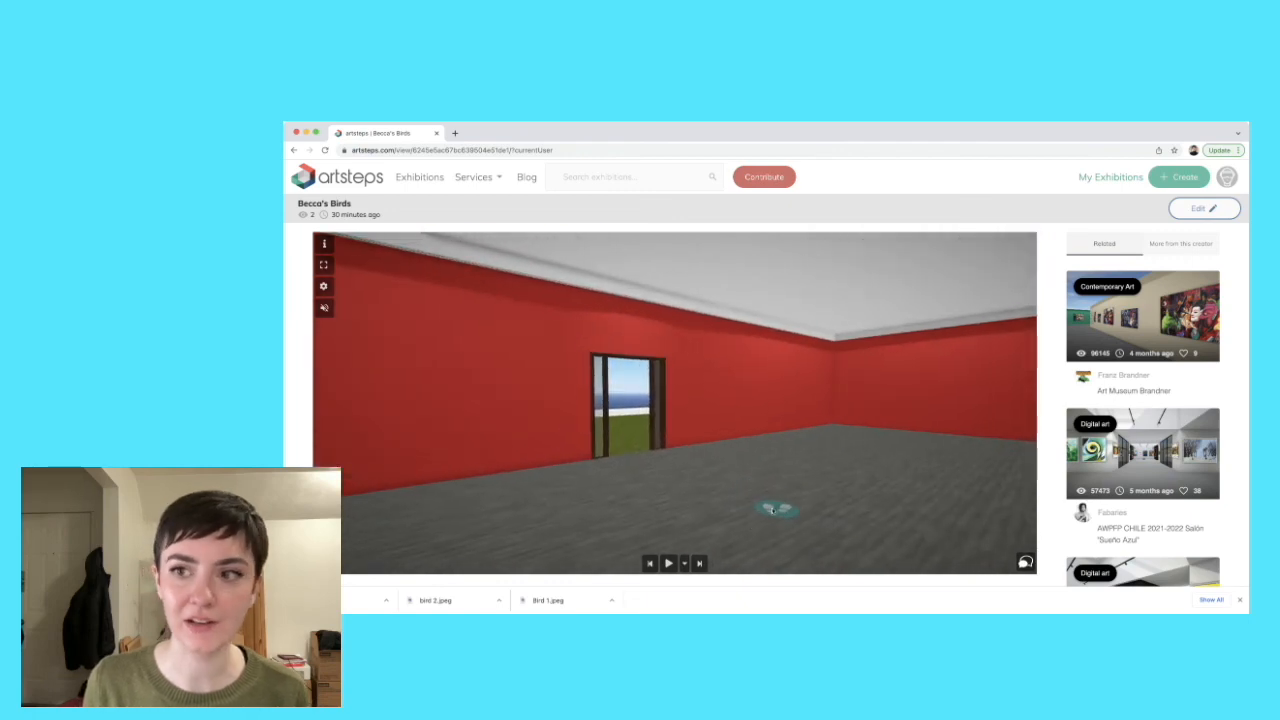
{"action": "left_click", "coordinate": [662, 468]}
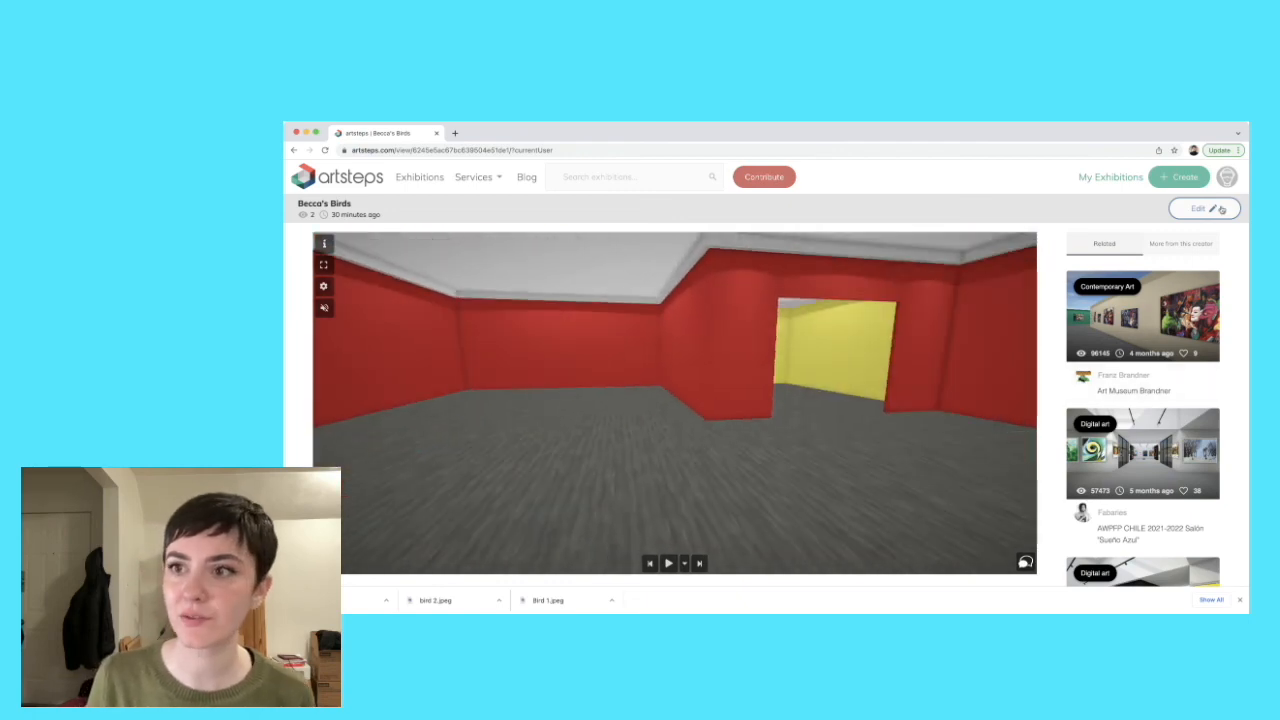
- Return the exhibition to editing and unpublish it
{"action": "left_click", "coordinate": [1204, 208]}
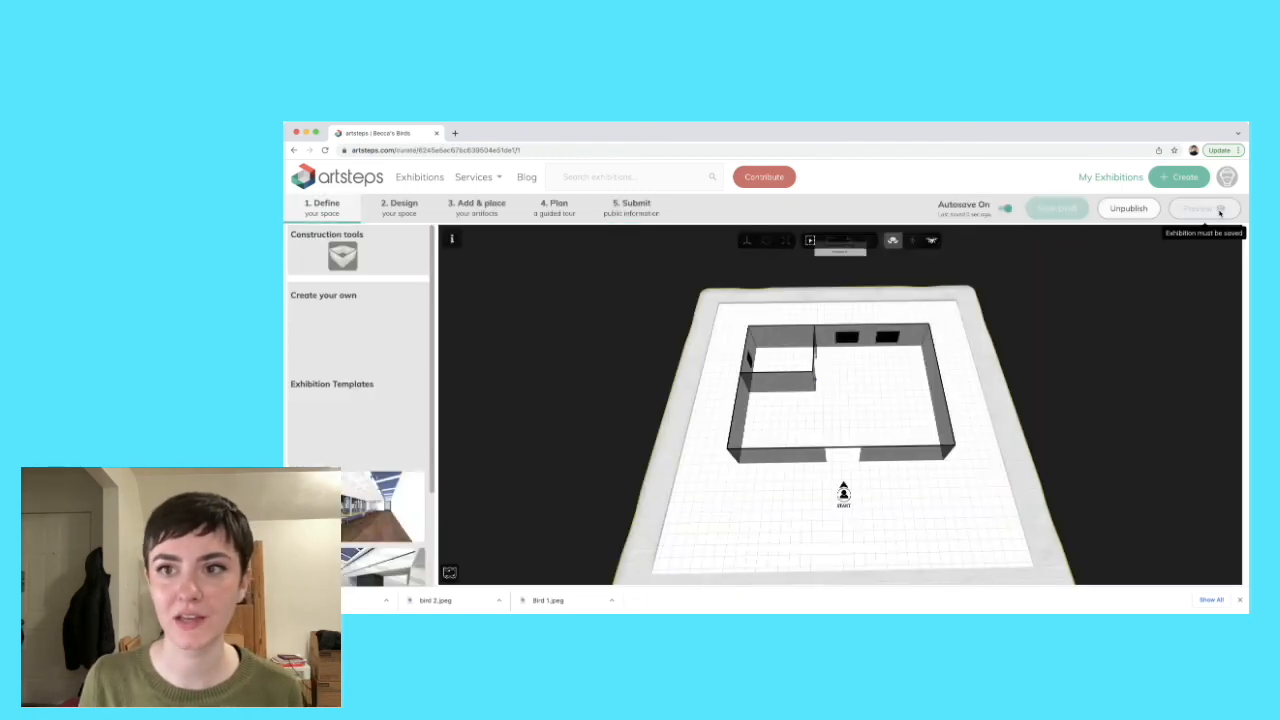
{"action": "left_click", "coordinate": [1127, 209]}
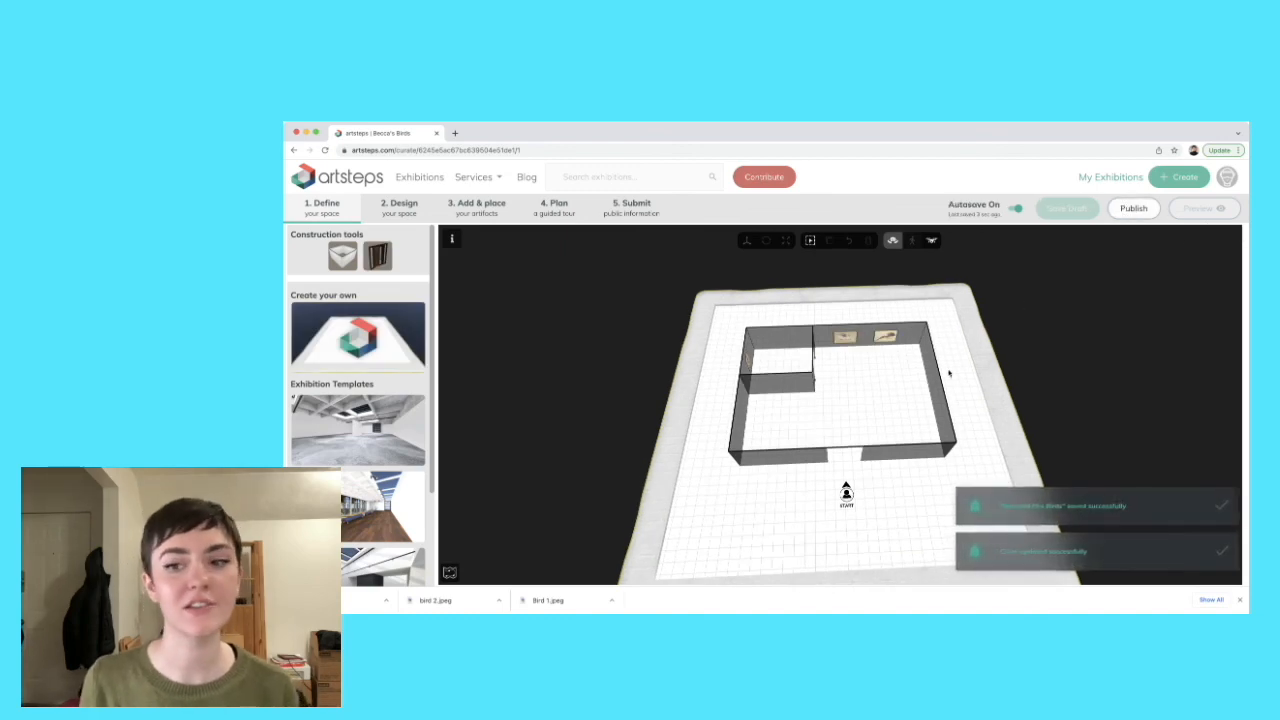